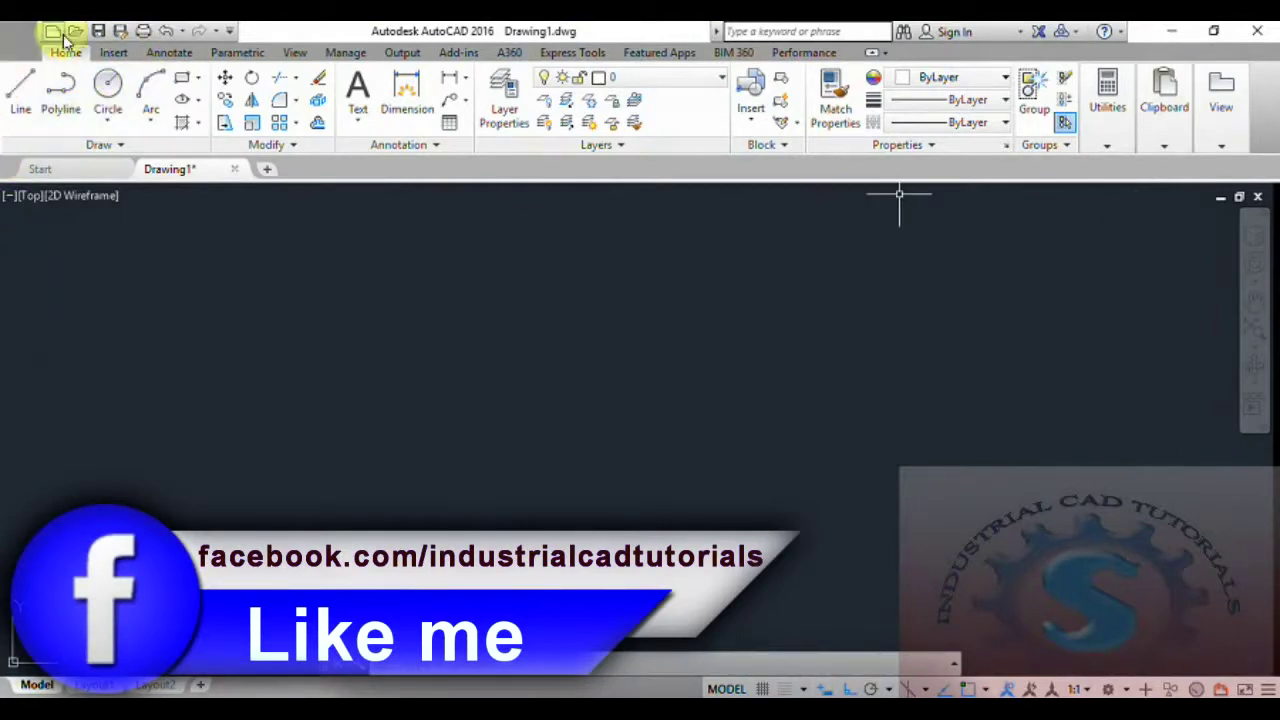
Switch the ribbon to the Insert tab to reach the block insertion tools
click(113, 52)
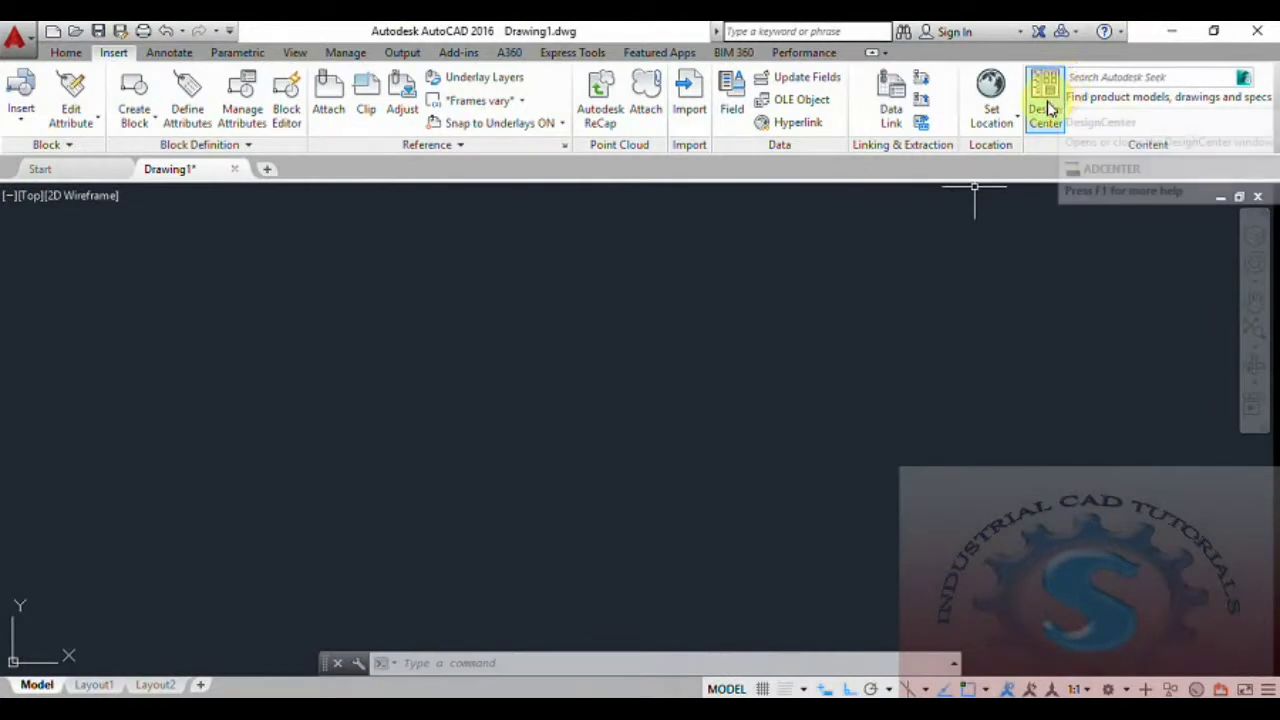
Open the DesignCenter palette, then close it and reopen it with the ADC command
click(1048, 106)
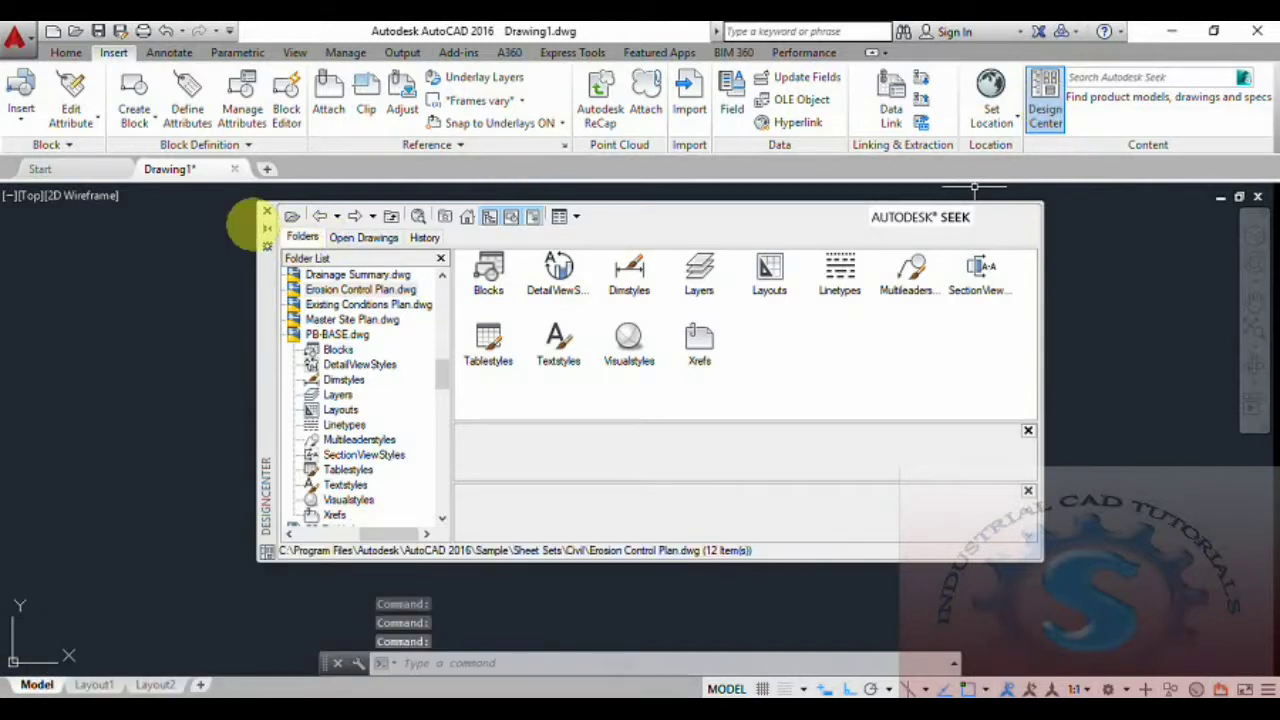
click(268, 218)
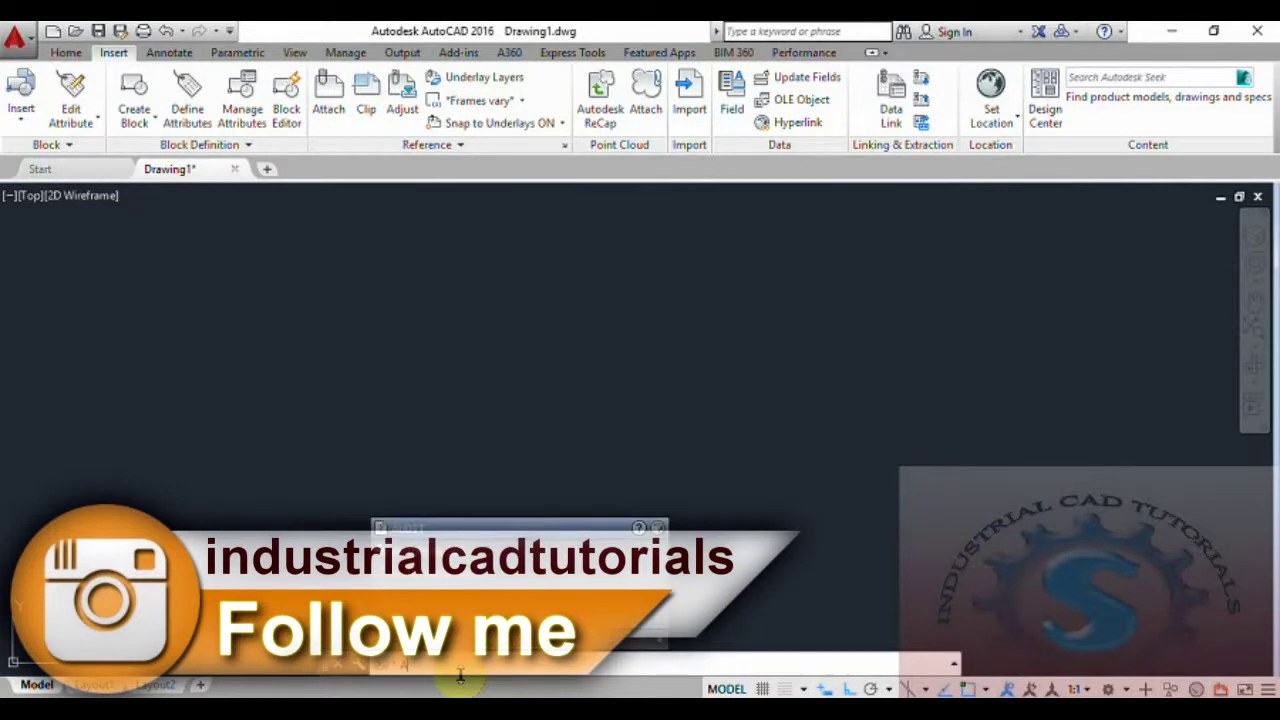
text(adc)
key(Return)
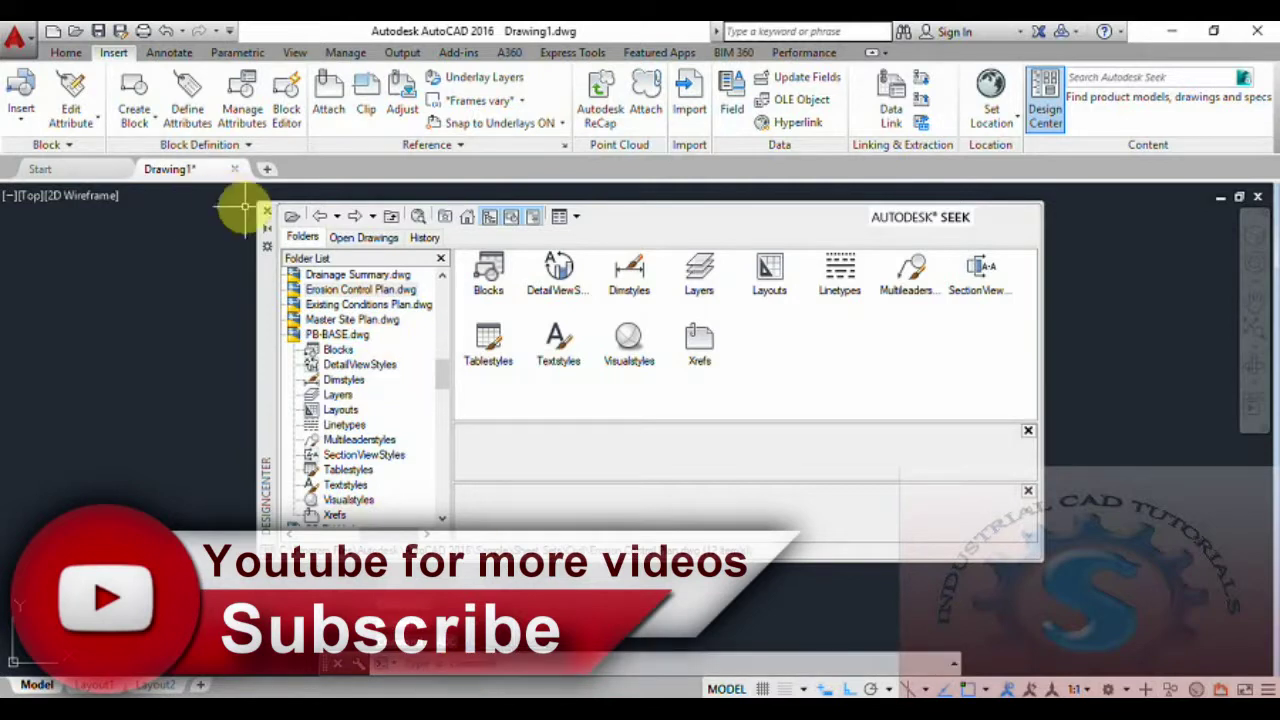
scroll(414, 410, up, 8)
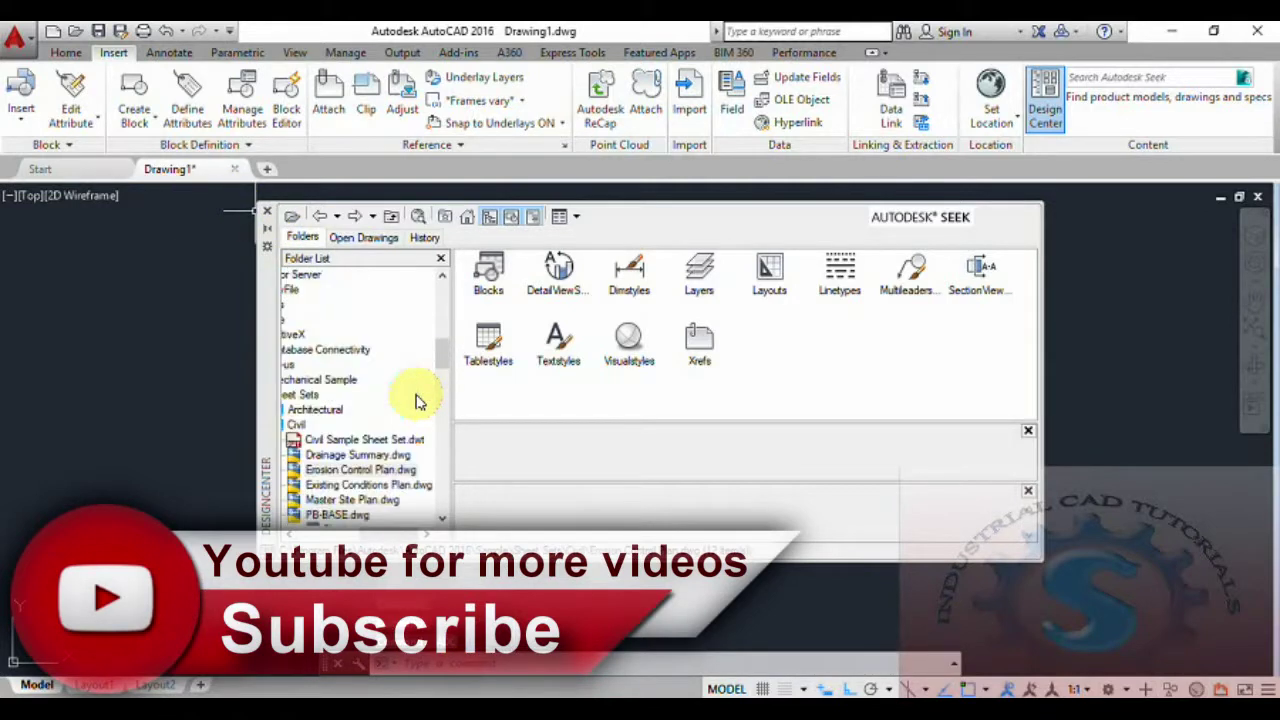
Collapse the Sample, AutoCAD 2016 and Autodesk folders in DesignCenter's Folder List
drag(386, 530, 300, 530)
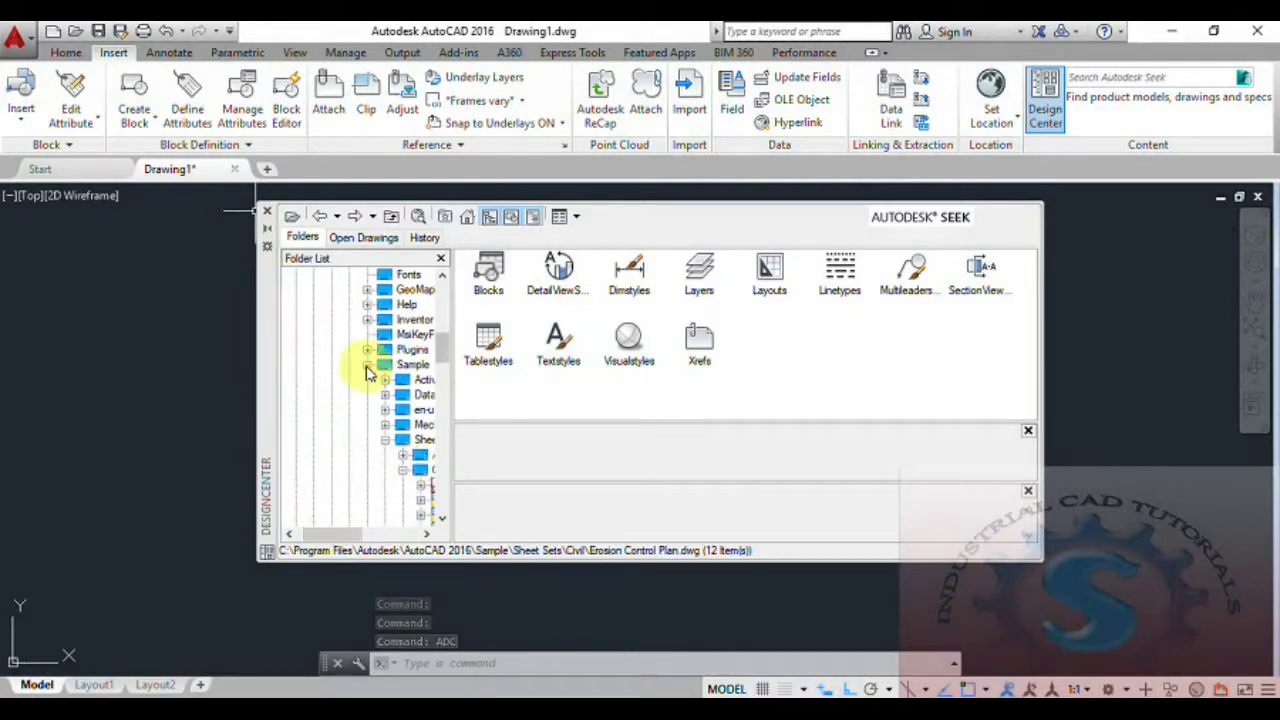
double_click(366, 366)
scroll(358, 380, up, 6)
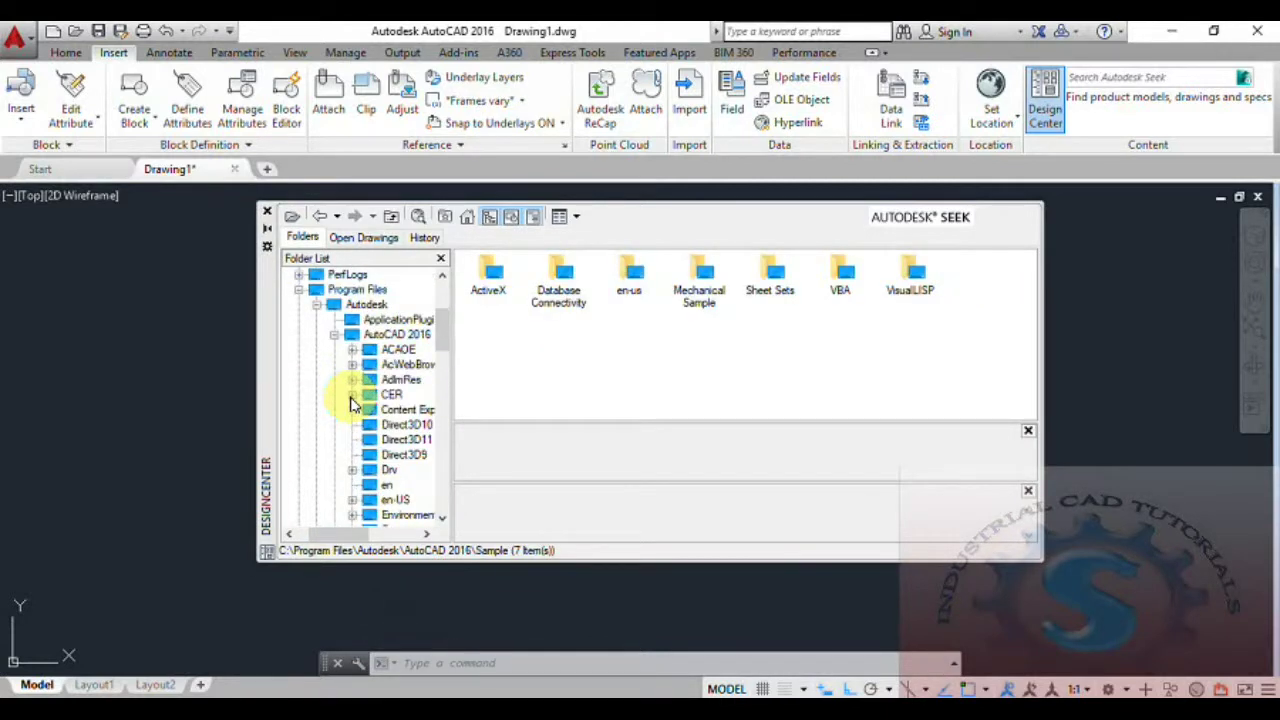
click(337, 338)
click(300, 306)
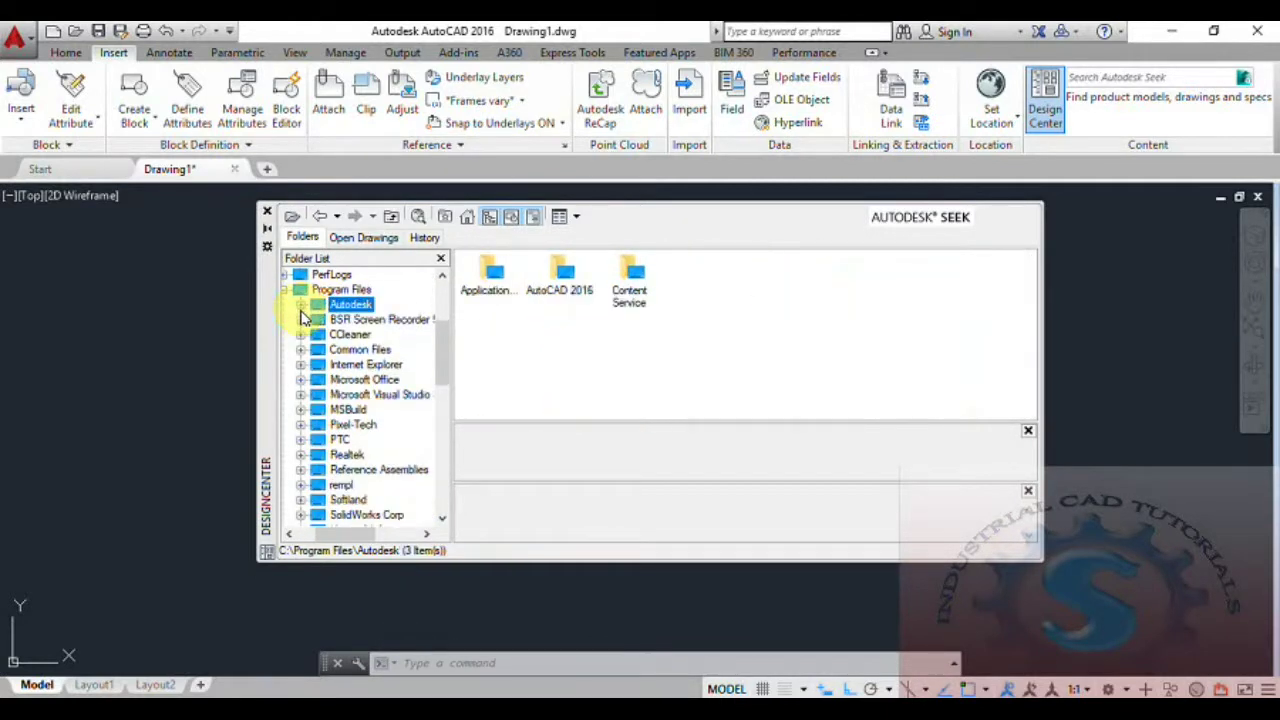
scroll(447, 360, down, 1)
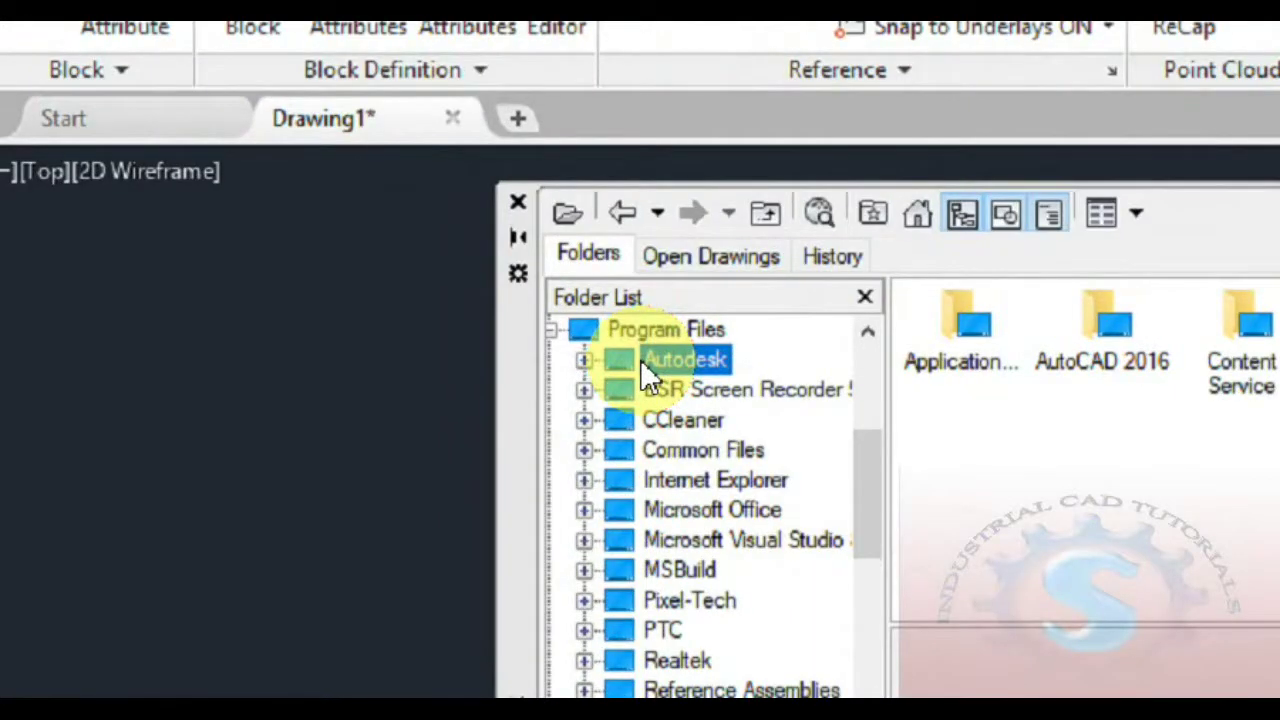
Expand the Autodesk, AutoCAD 2016 and Sample folders in the folder tree
click(584, 360)
scroll(680, 540, down, 1)
scroll(695, 575, down, 1)
scroll(700, 510, down, 1)
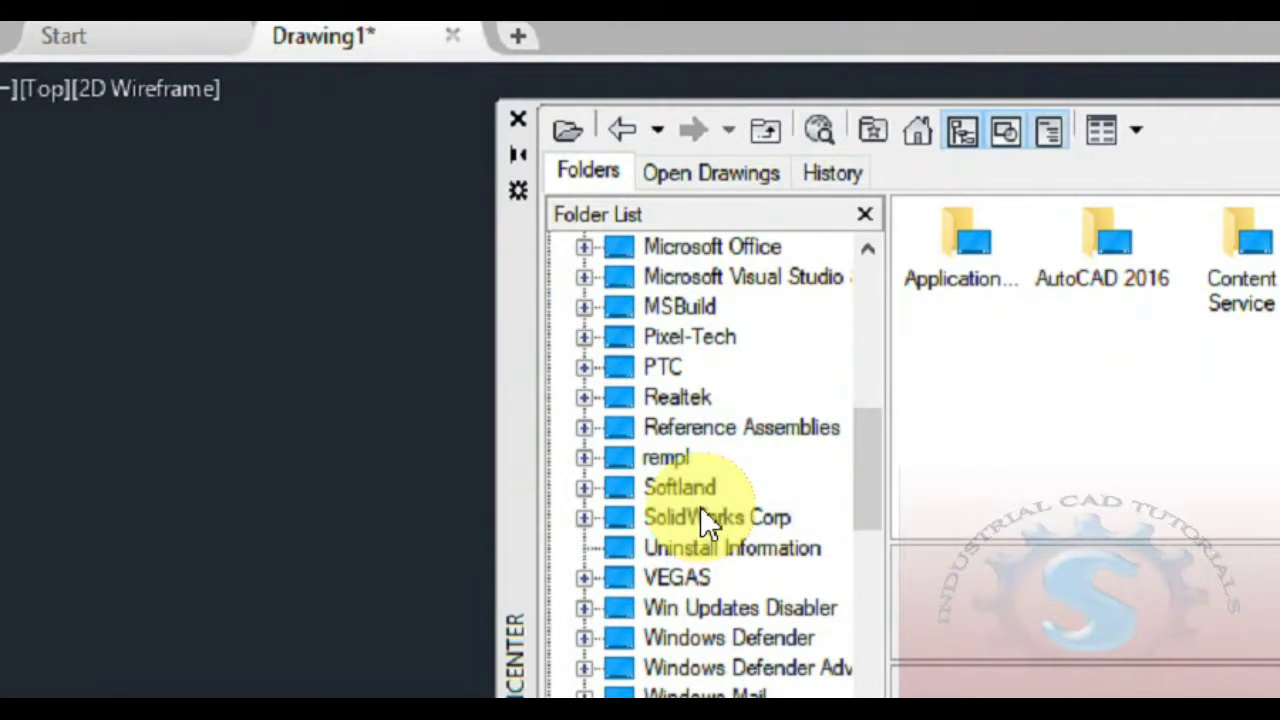
scroll(702, 503, down, 1)
scroll(702, 503, up, 1)
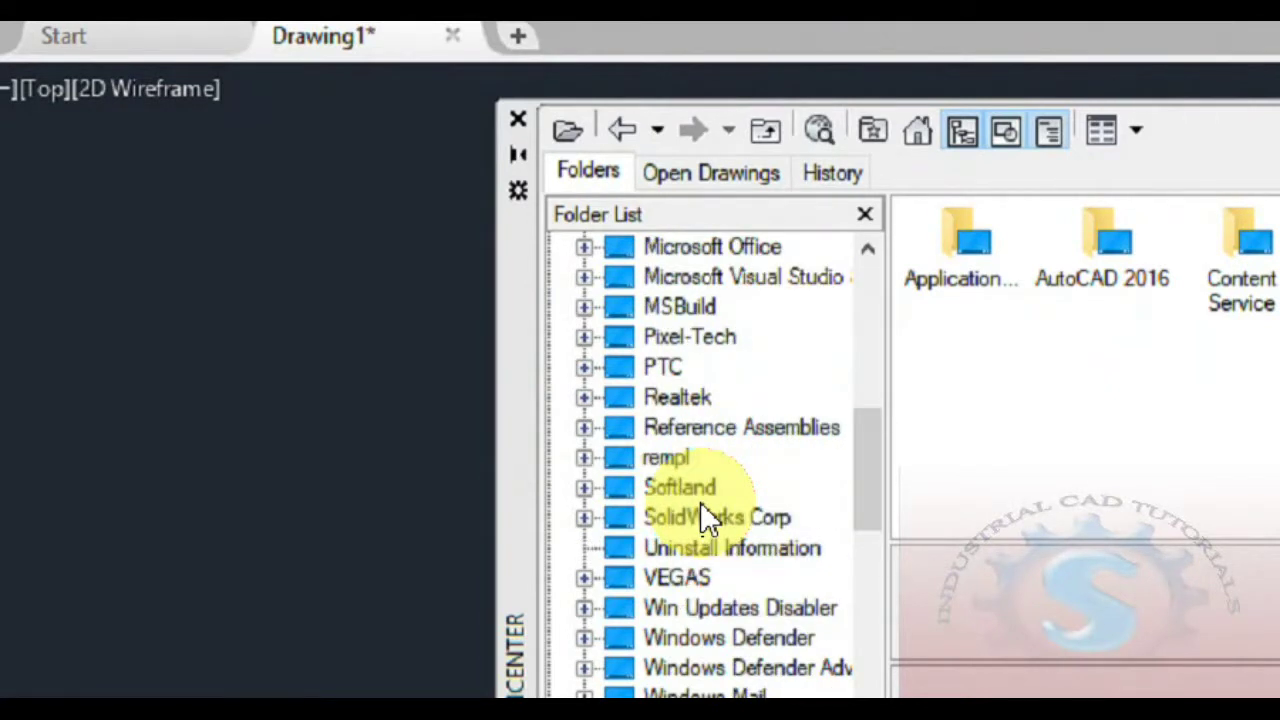
scroll(702, 503, up, 3)
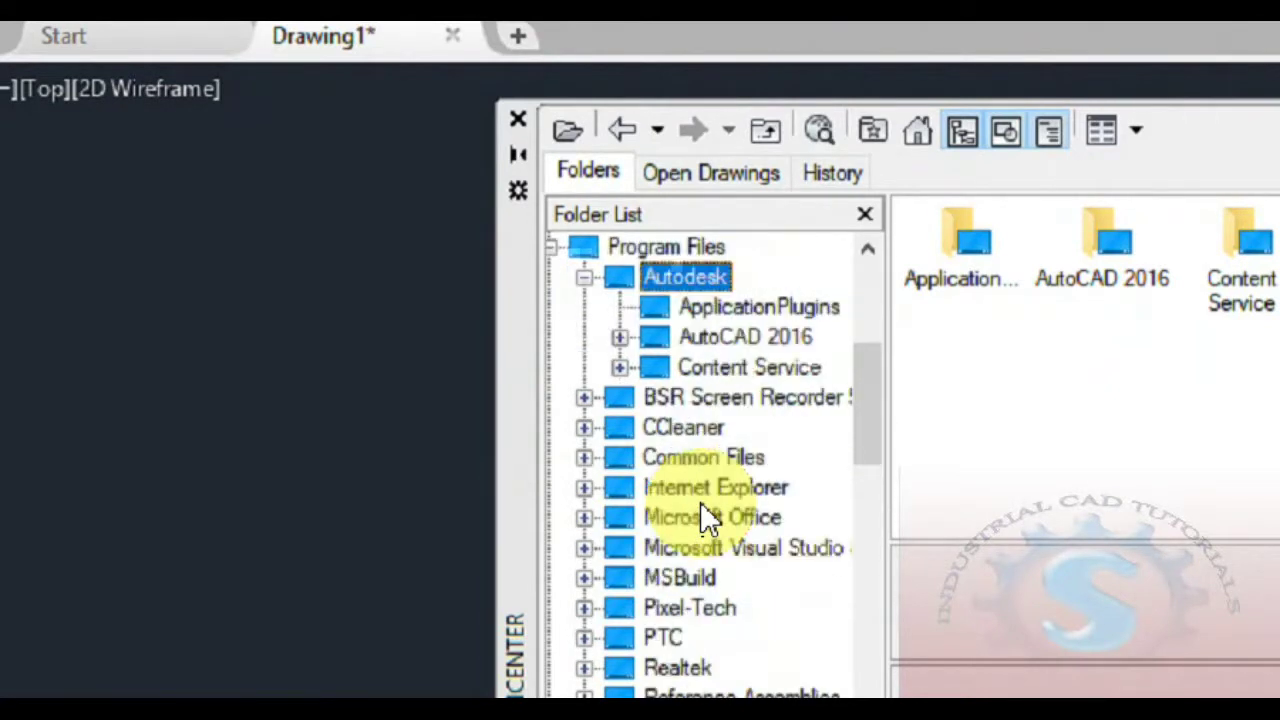
click(620, 338)
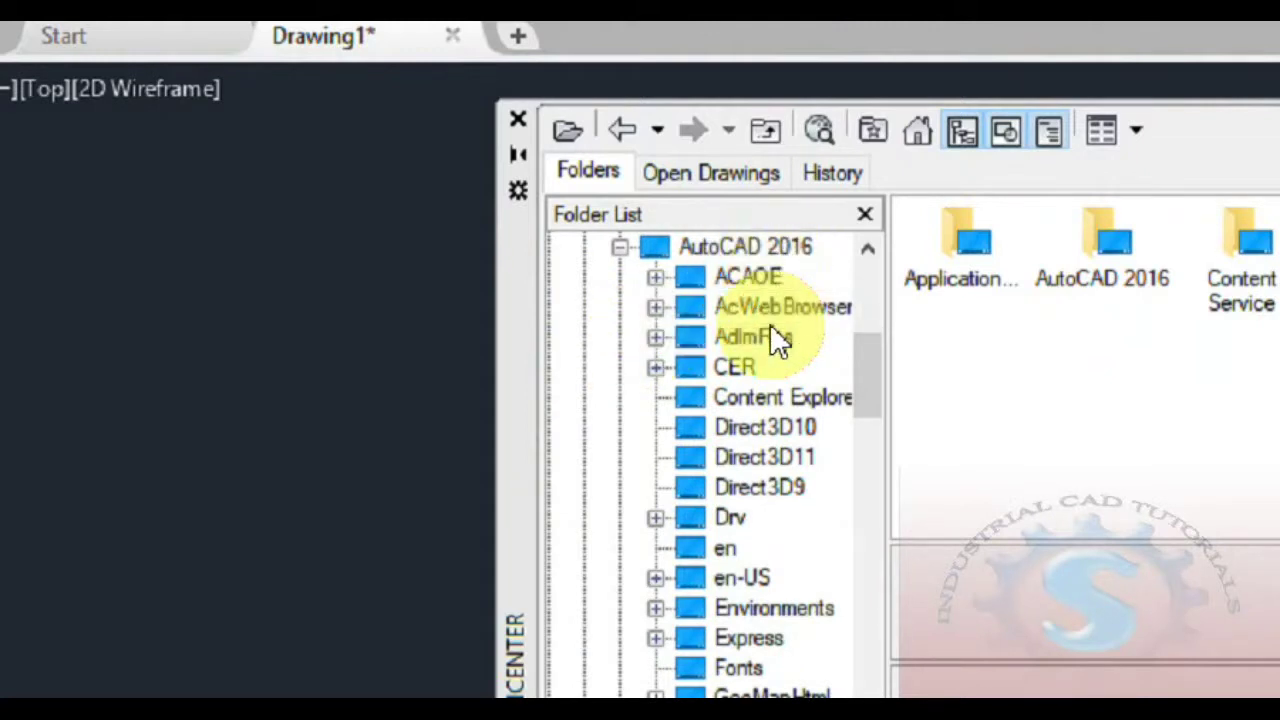
scroll(778, 340, down, 1)
scroll(769, 334, down, 1)
scroll(760, 357, down, 1)
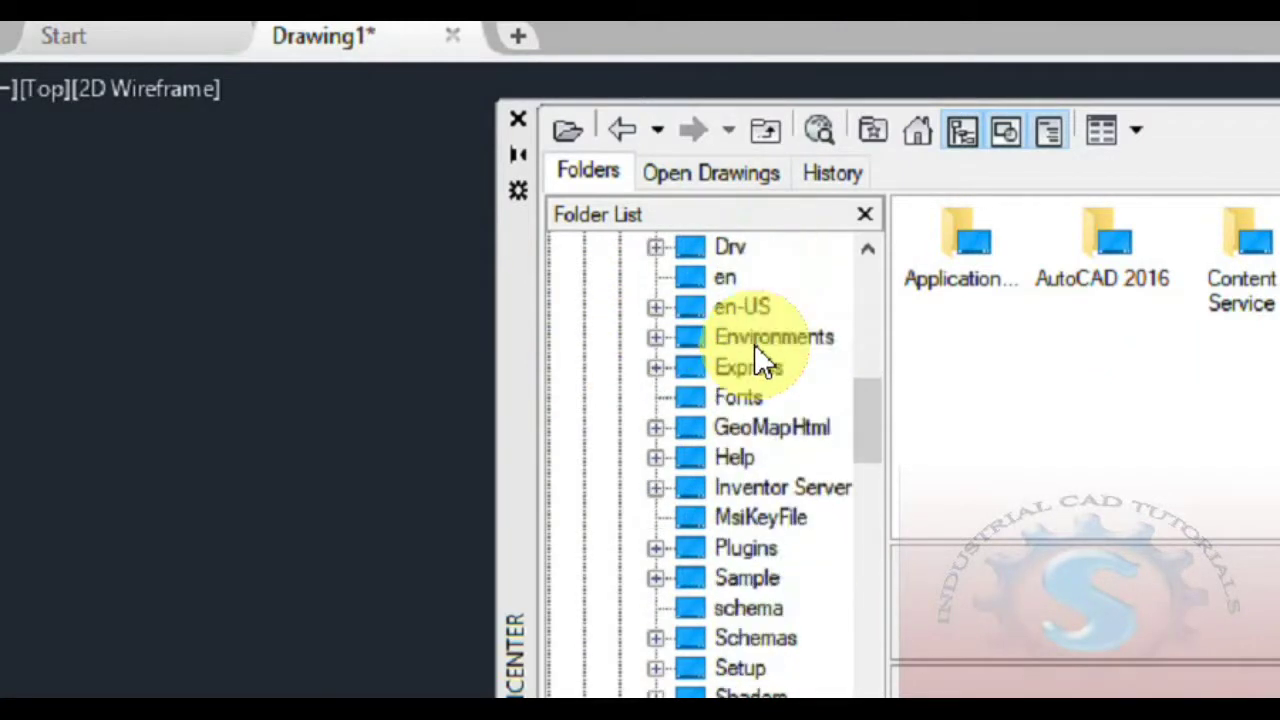
scroll(760, 362, down, 1)
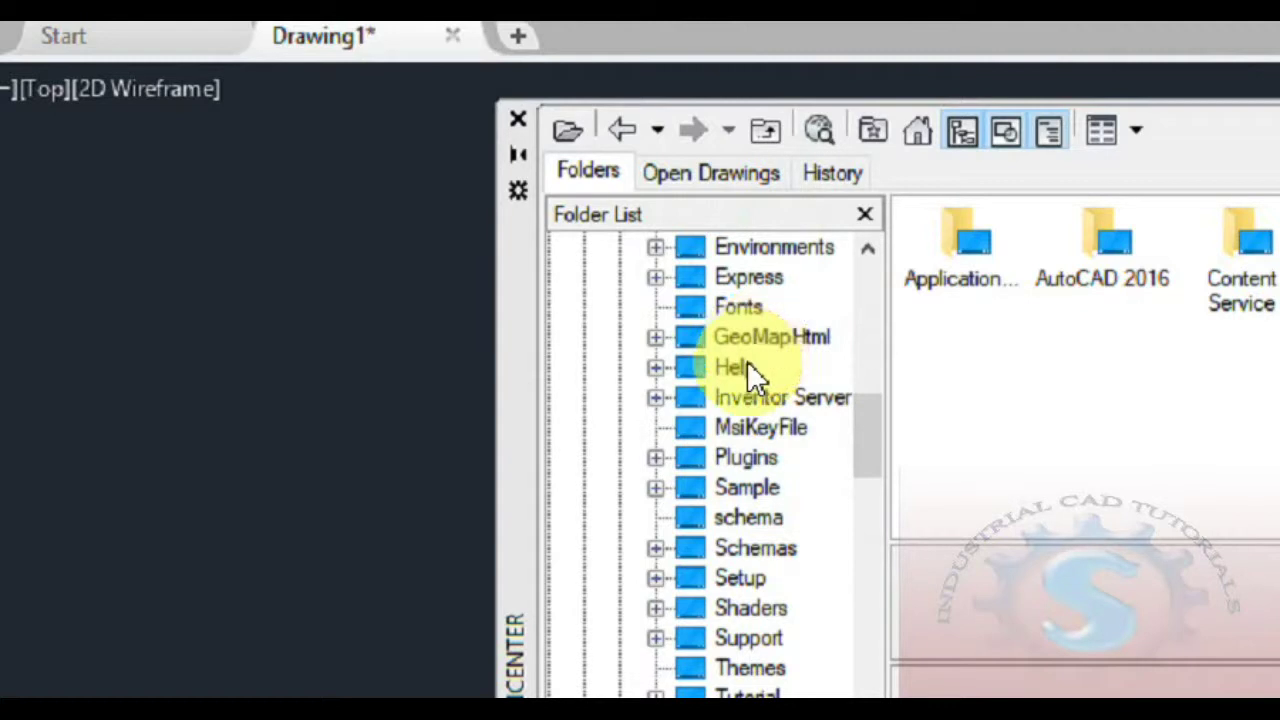
click(656, 484)
scroll(842, 530, down, 1)
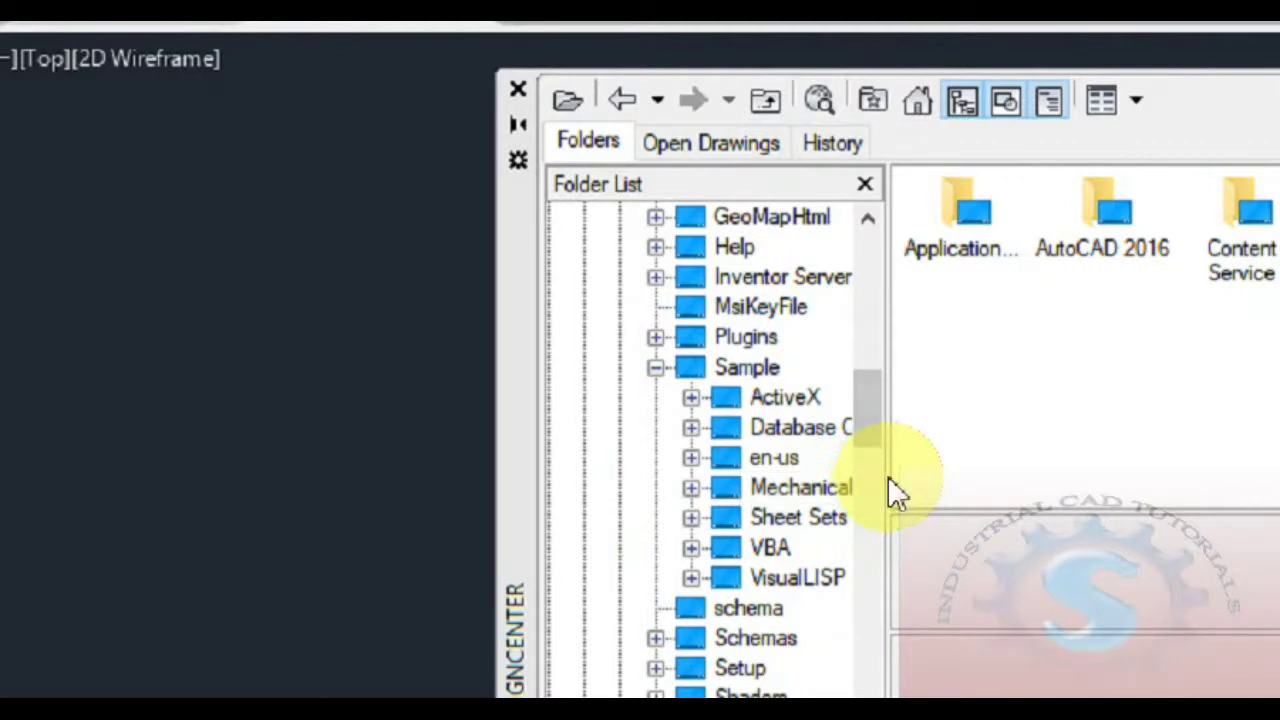
Widen the folder tree and expand the en-us and DesignCenter sample folders
drag(889, 474, 996, 469)
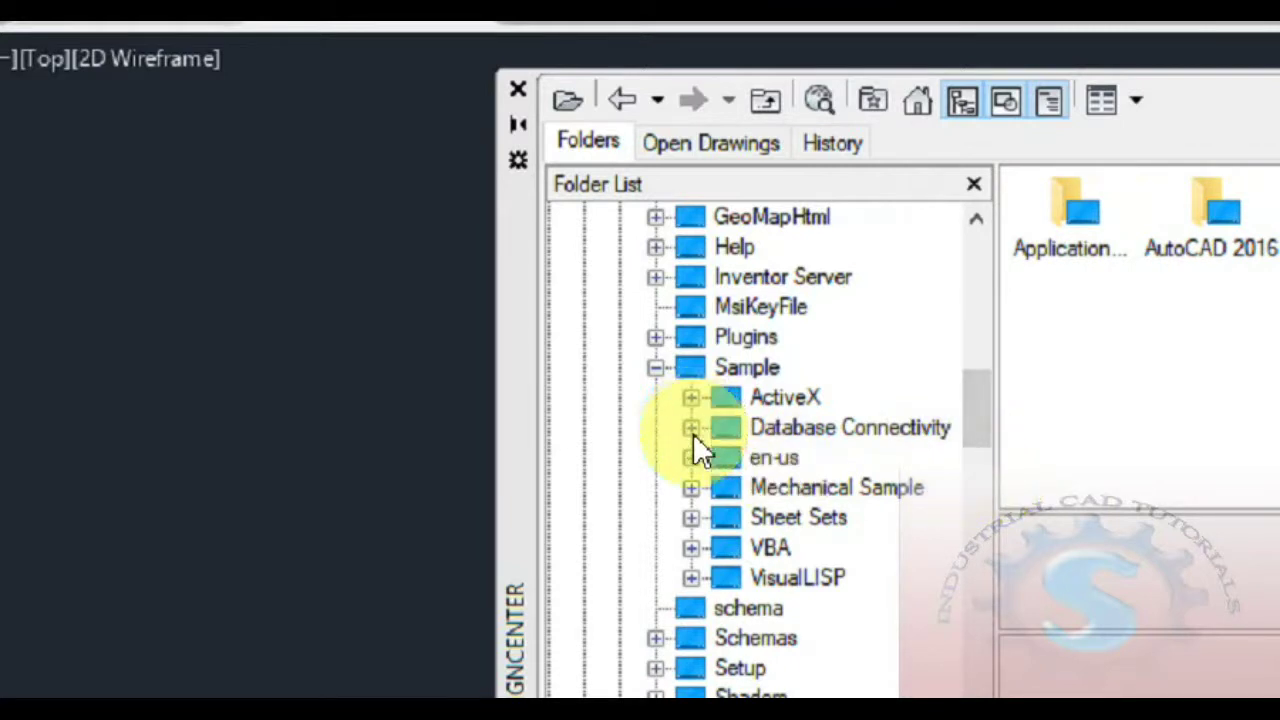
click(691, 458)
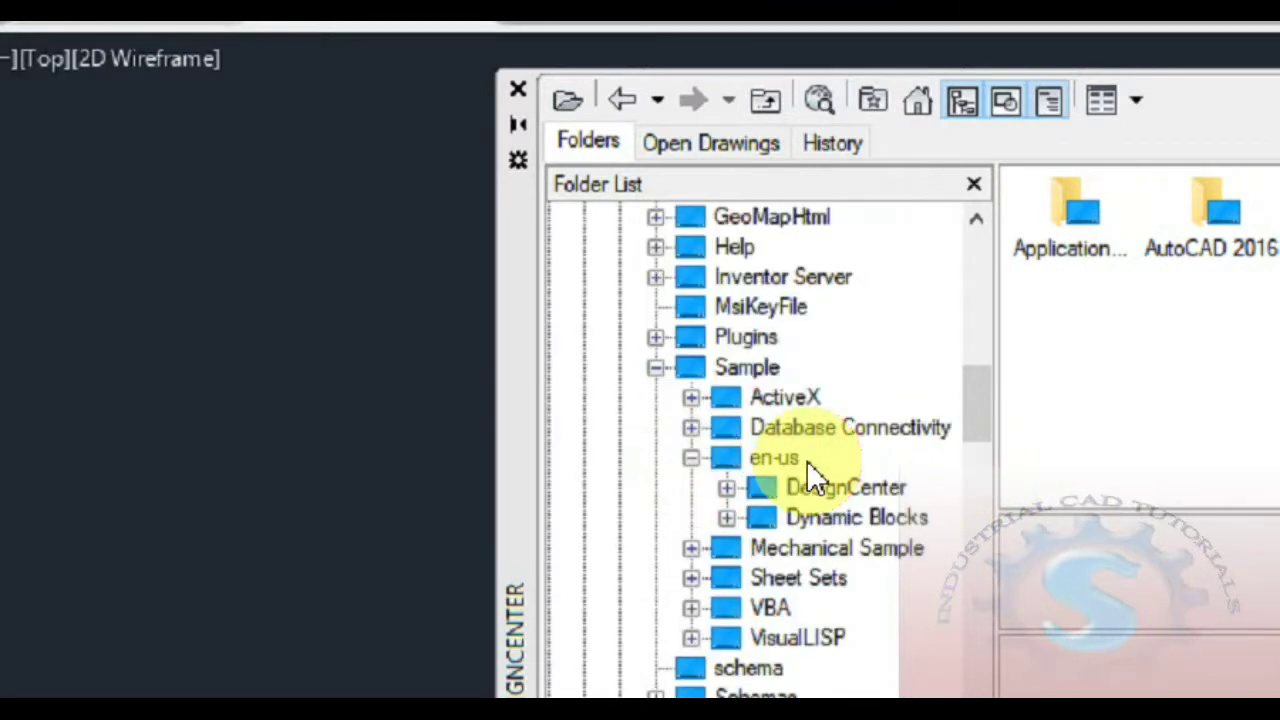
click(726, 489)
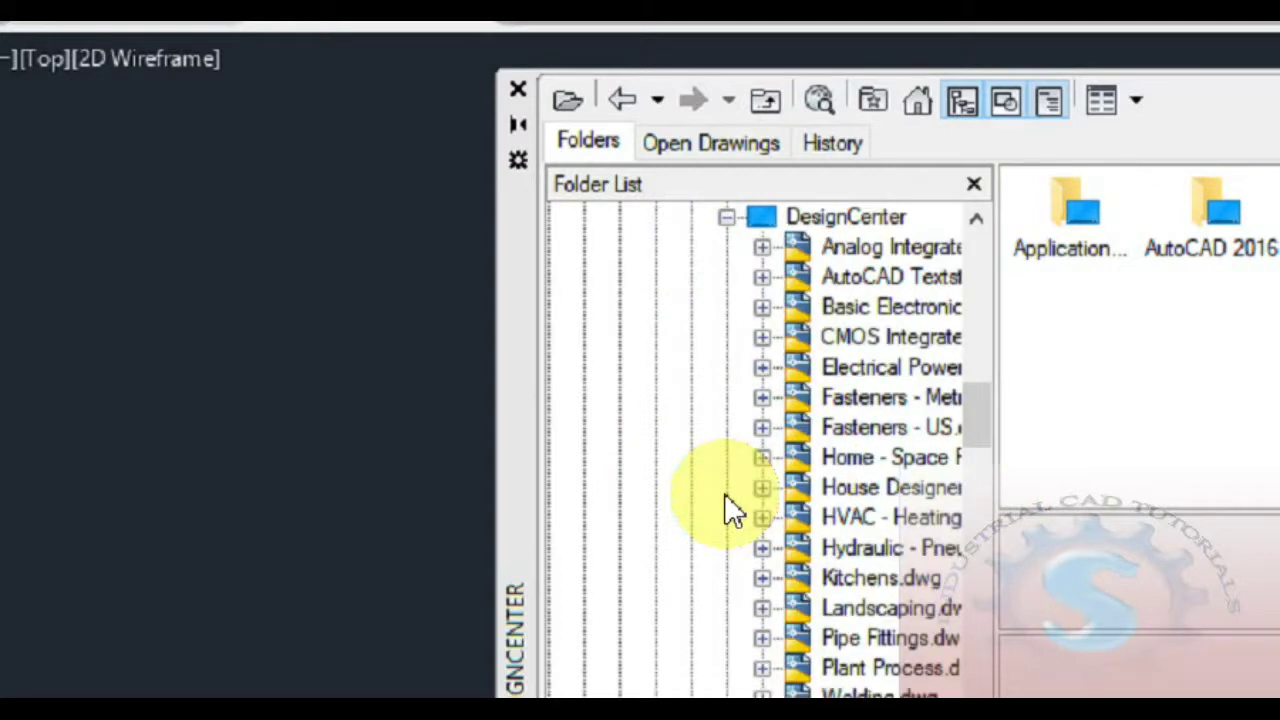
Browse the sample drawings, ending on Analog Integrated Circuits.dwg
click(865, 250)
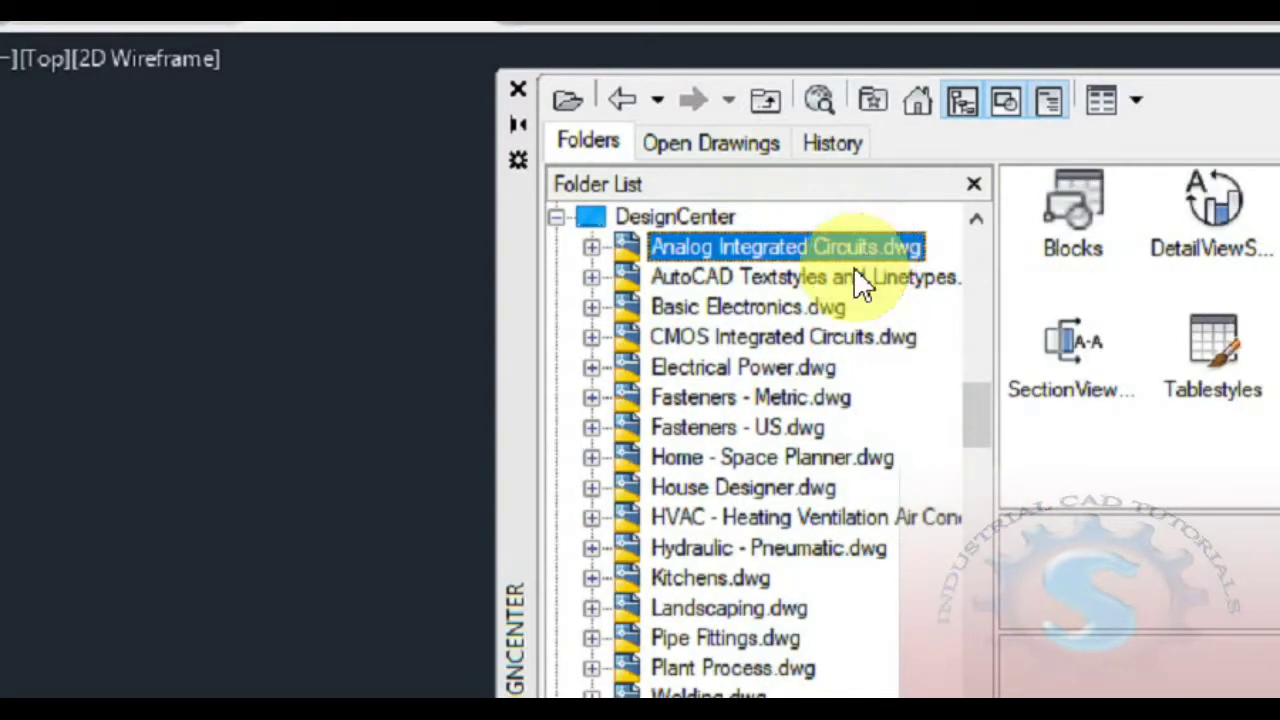
click(851, 277)
click(733, 310)
click(727, 277)
click(732, 247)
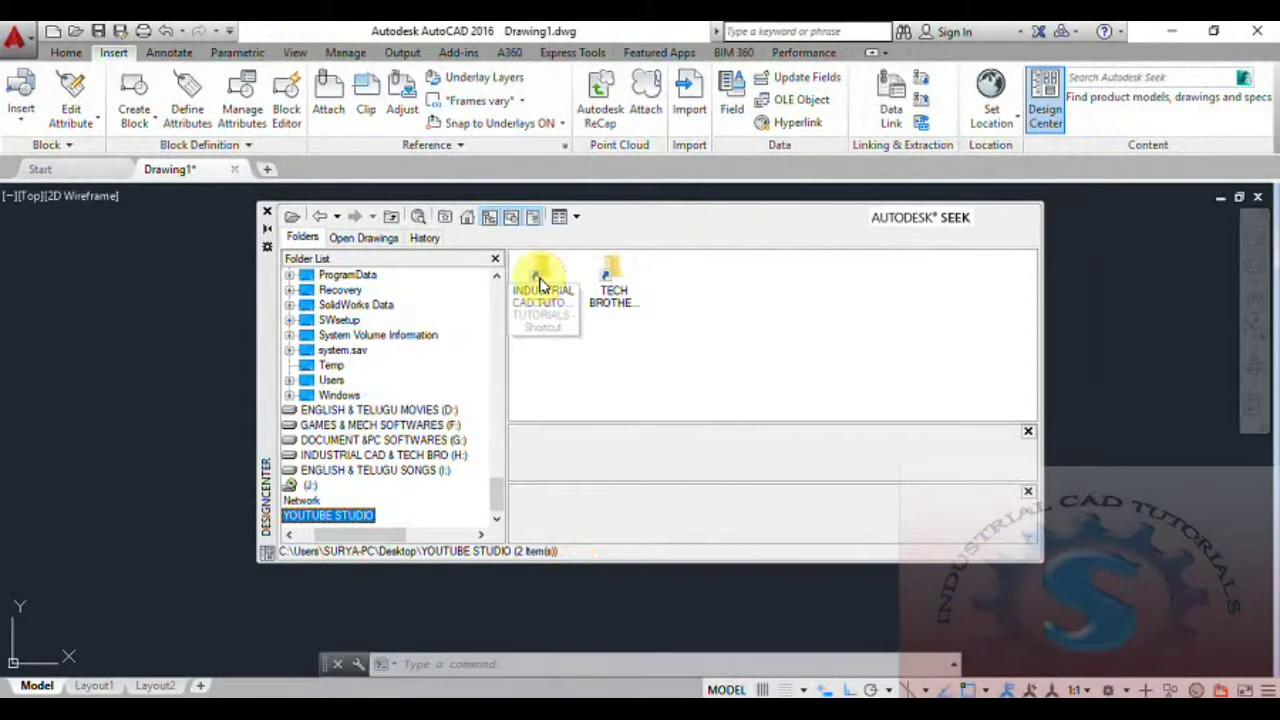
Resize the DesignCenter panes and browse the Analog and Textstyles sample drawings' contents
click(352, 515)
drag(497, 498, 508, 394)
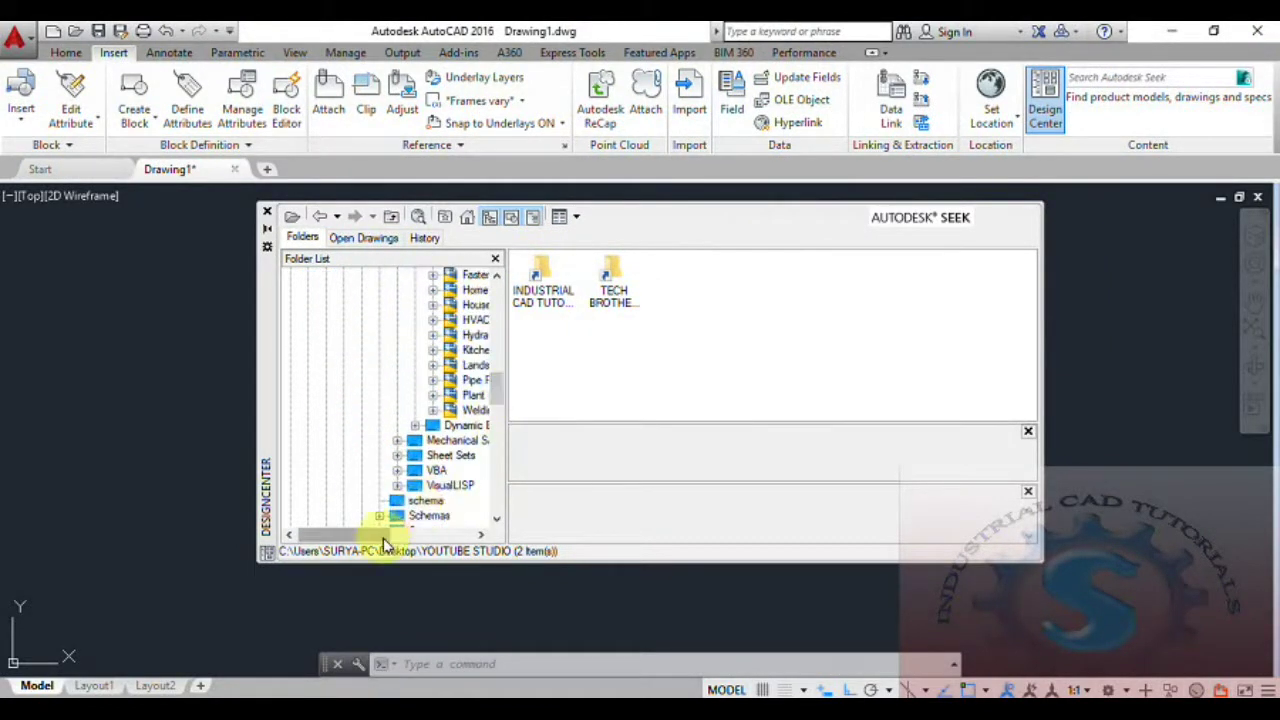
drag(395, 534, 428, 534)
mouse_move(494, 391)
mouse_down()
mouse_move(500, 354)
mouse_move(498, 372)
mouse_up()
click(397, 279)
scroll(410, 320, up, 1)
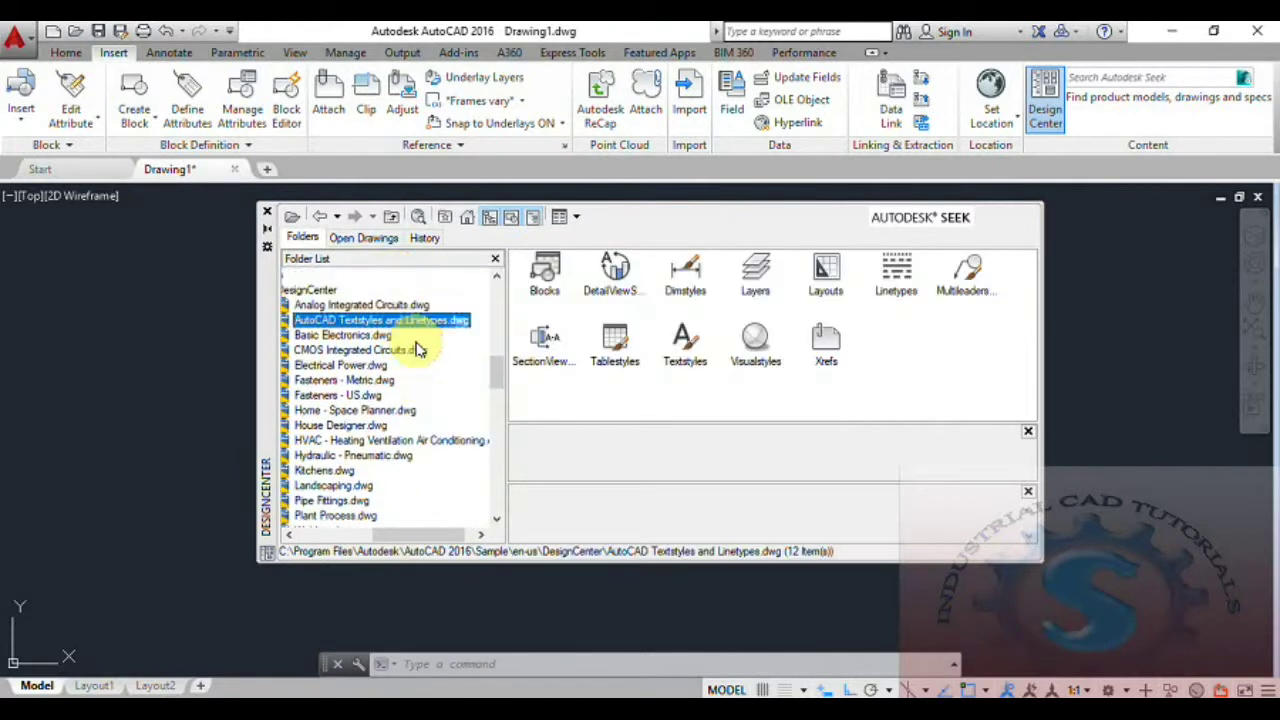
click(354, 305)
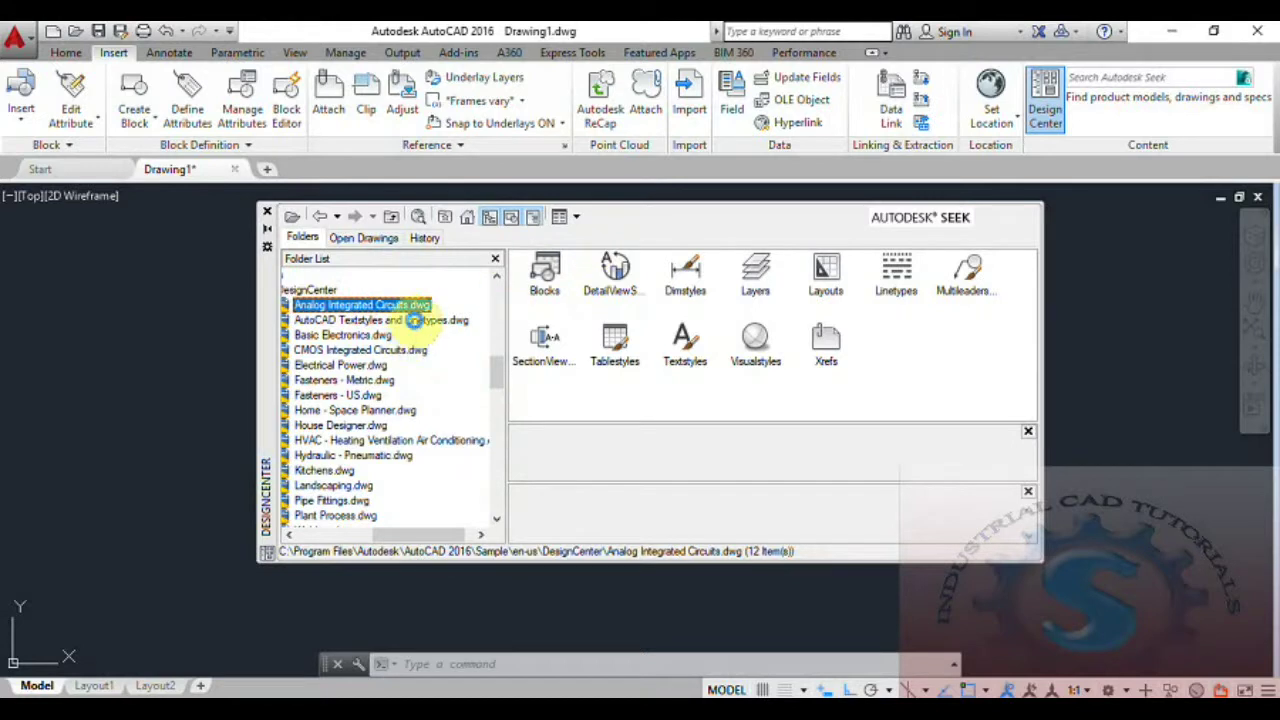
click(412, 321)
click(545, 278)
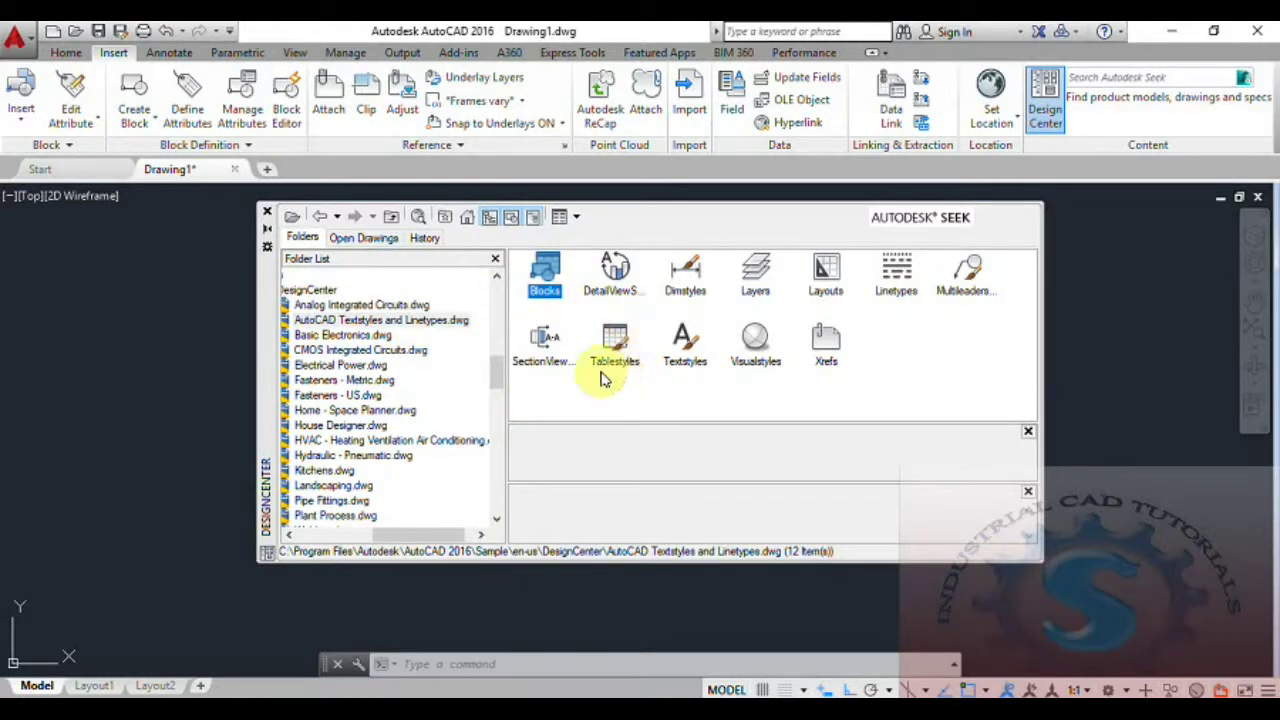
double_click(543, 272)
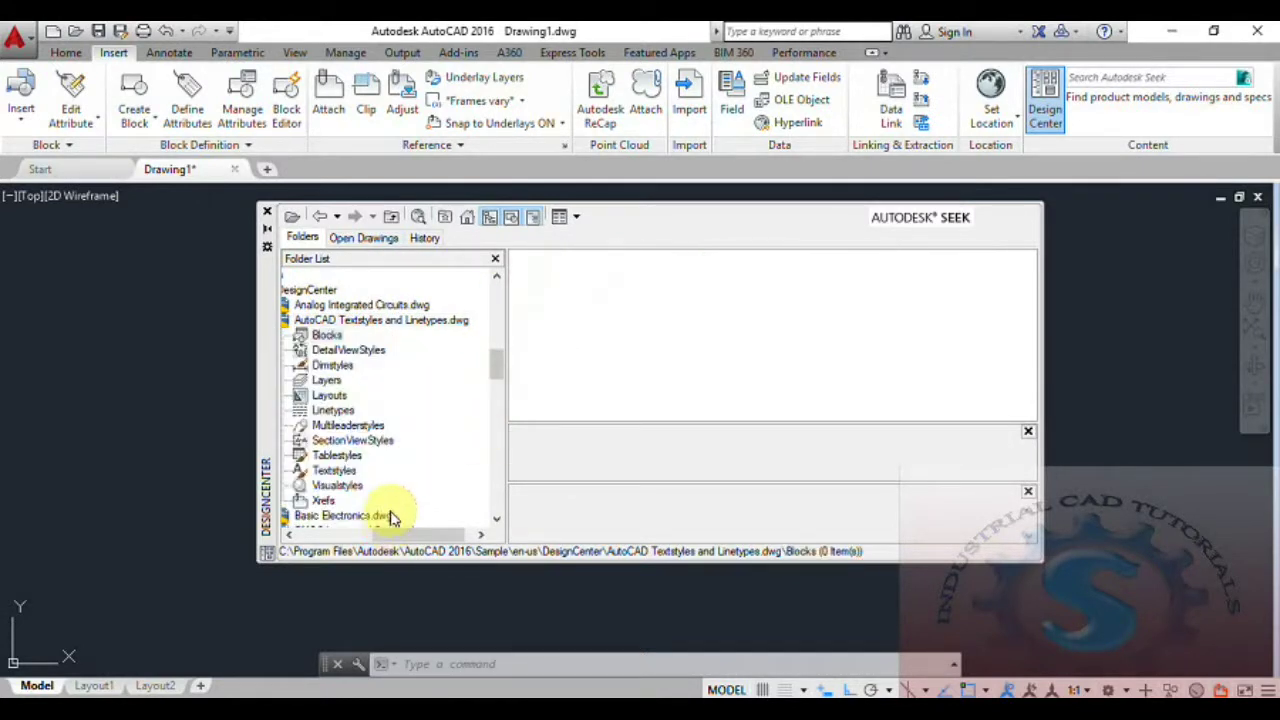
Open CMOS Integrated Circuits.dwg's 25 blocks and compare previews, settling on 14160 CMOS IC
click(388, 530)
double_click(545, 272)
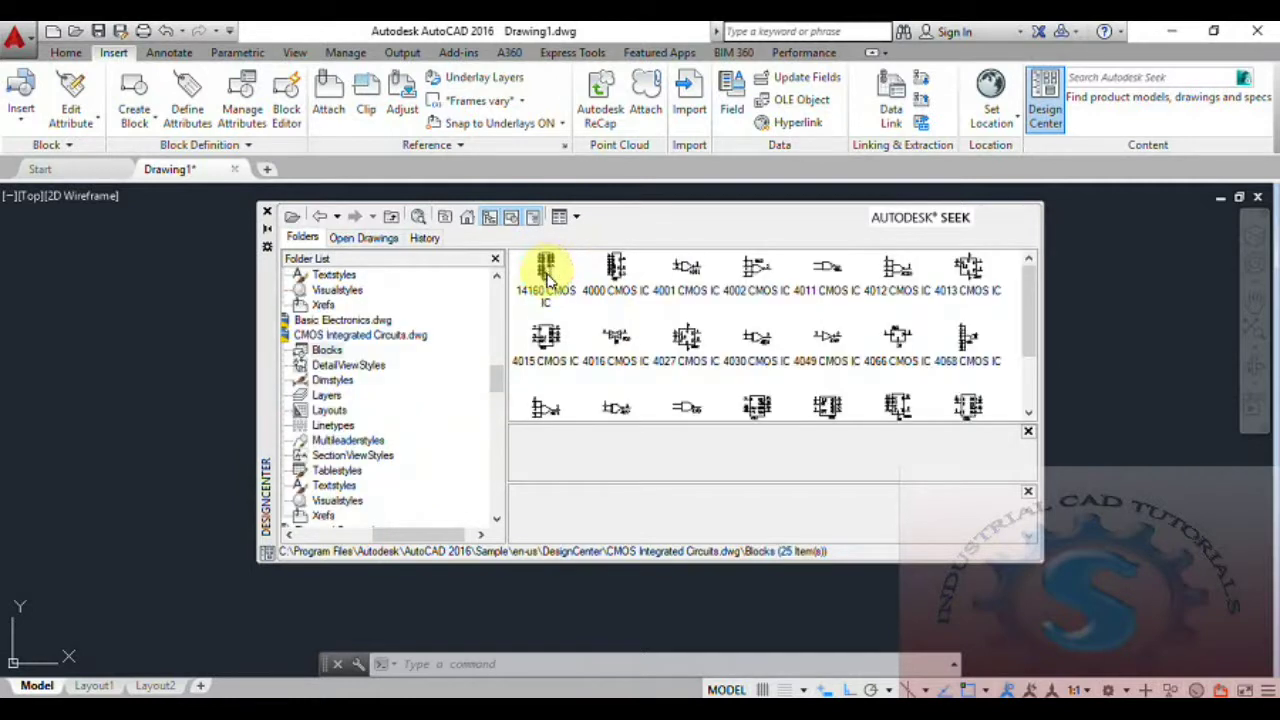
click(545, 280)
click(615, 270)
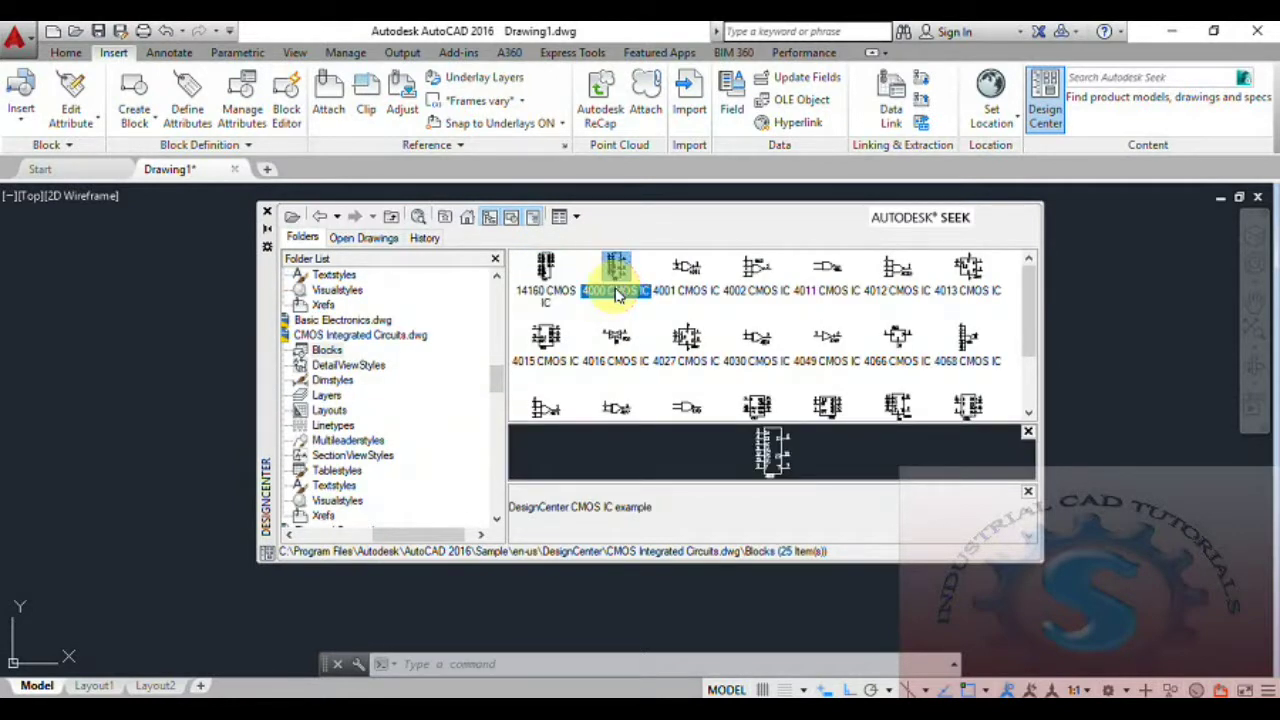
click(613, 342)
click(530, 343)
click(566, 266)
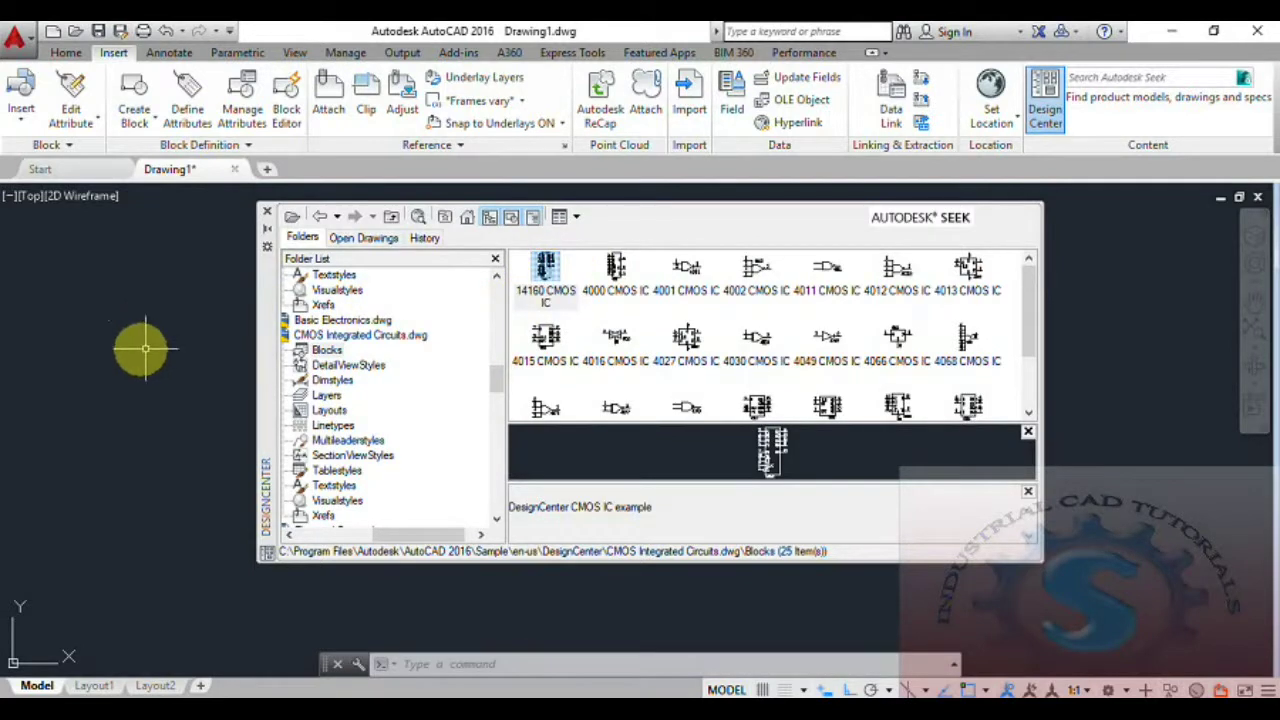
Place the 14160 CMOS IC block at the drawing's left and pan to it
mouse_move(91, 348)
mouse_down()
mouse_move(137, 323)
mouse_move(116, 395)
mouse_move(191, 319)
mouse_move(230, 302)
mouse_up()
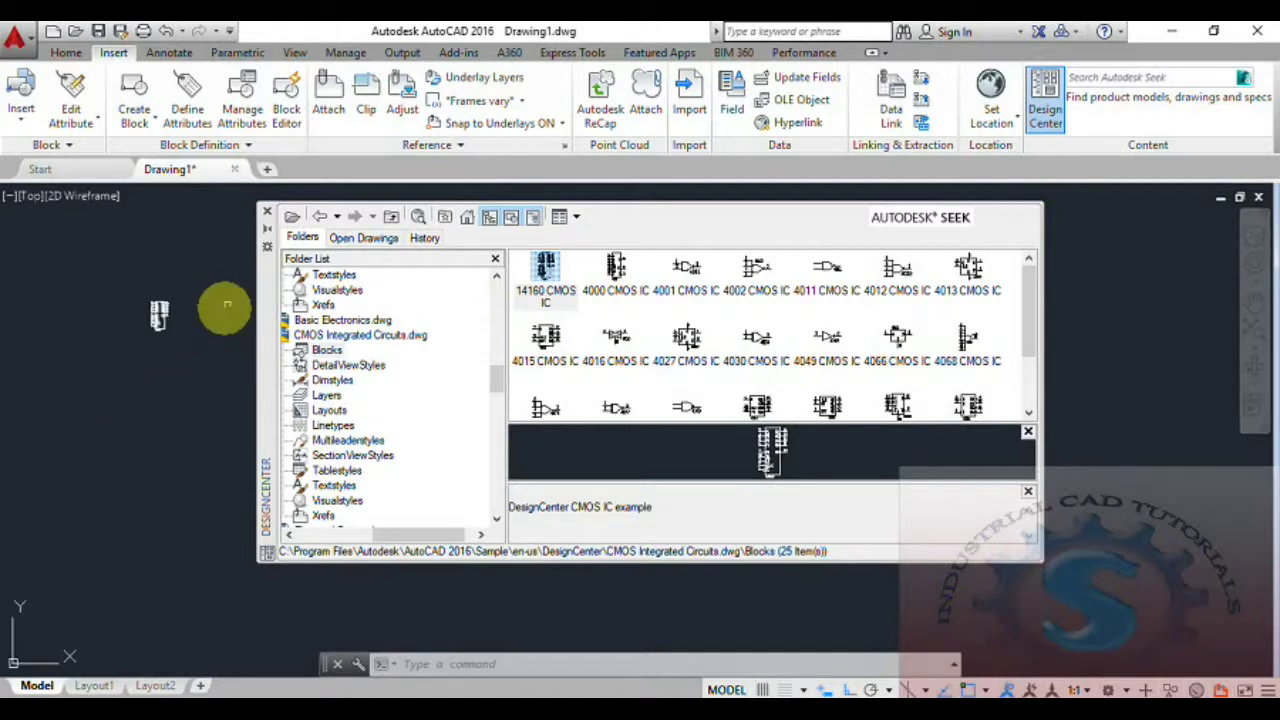
scroll(129, 309, up, 5)
mouse_move(114, 243)
middle_down()
mouse_move(172, 440)
mouse_move(196, 446)
middle_up()
Set the DesignCenter palette to auto-hide, docked at the right edge
scroll(178, 430, up, 2)
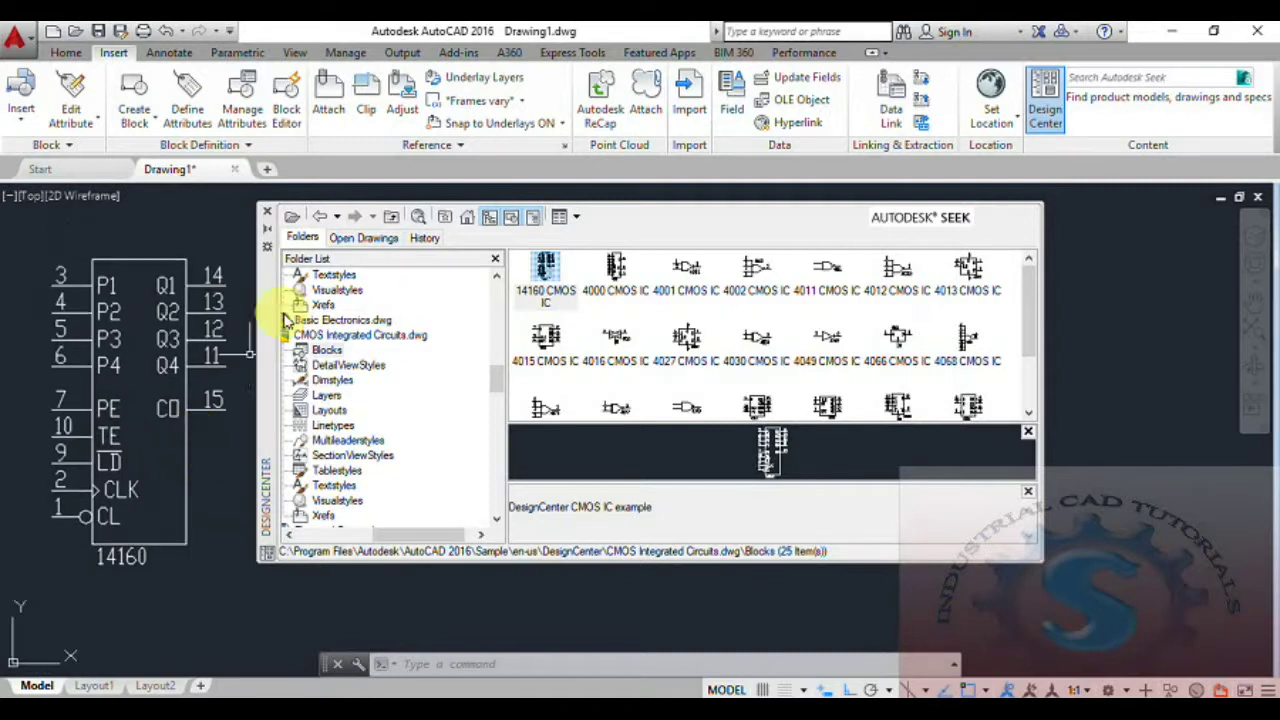
click(266, 234)
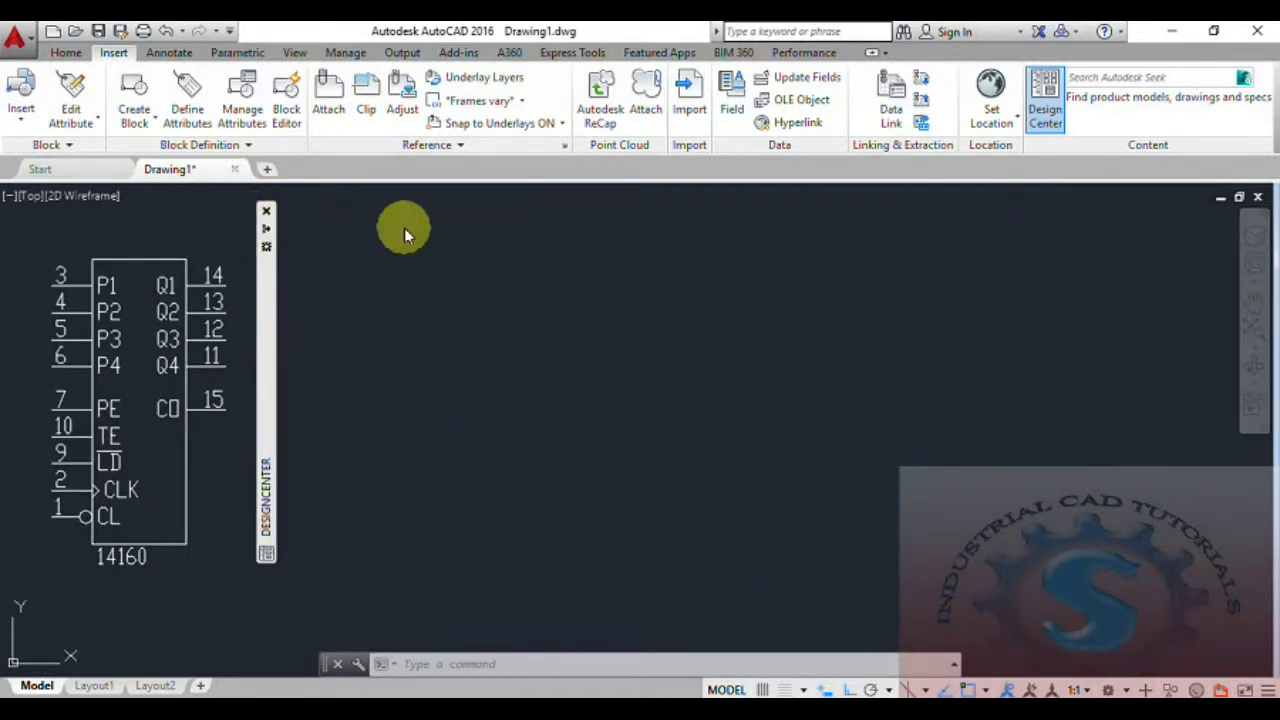
mouse_move(270, 305)
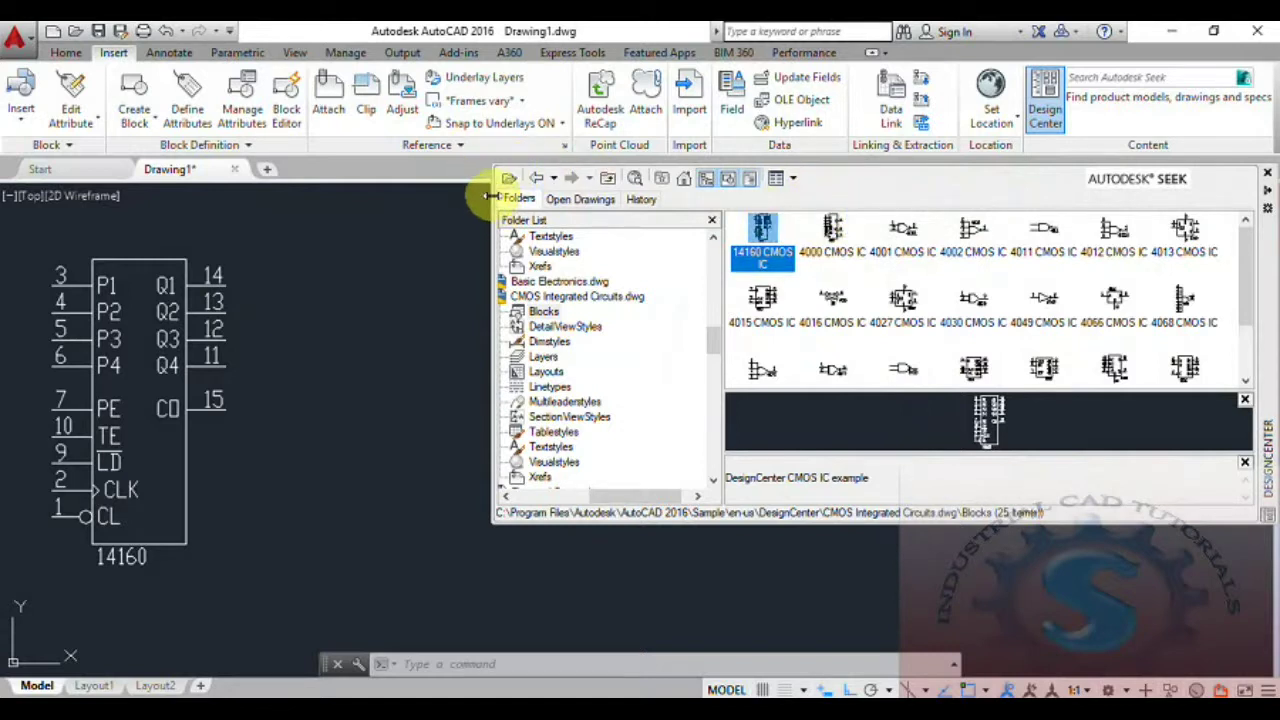
Pan and zoom to centre the 14160 CMOS IC chip in the view
mouse_move(171, 323)
middle_down()
mouse_move(309, 443)
mouse_move(333, 428)
mouse_move(509, 414)
middle_up()
scroll(509, 414, down, 2)
scroll(609, 414, up, 4)
scroll(526, 480, down, 3)
scroll(530, 467, up, 2)
scroll(530, 467, down, 2)
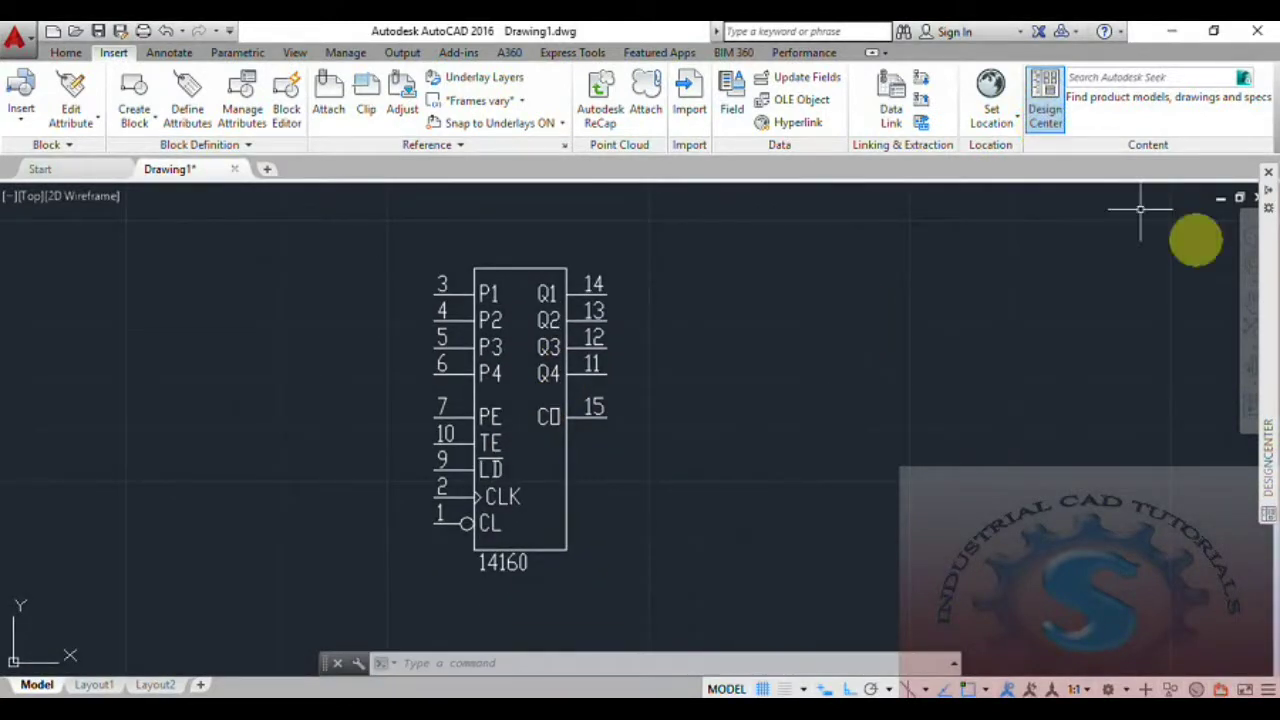
Collapse CMOS Integrated Circuits.dwg in DesignCenter to show its content categories
mouse_move(1264, 182)
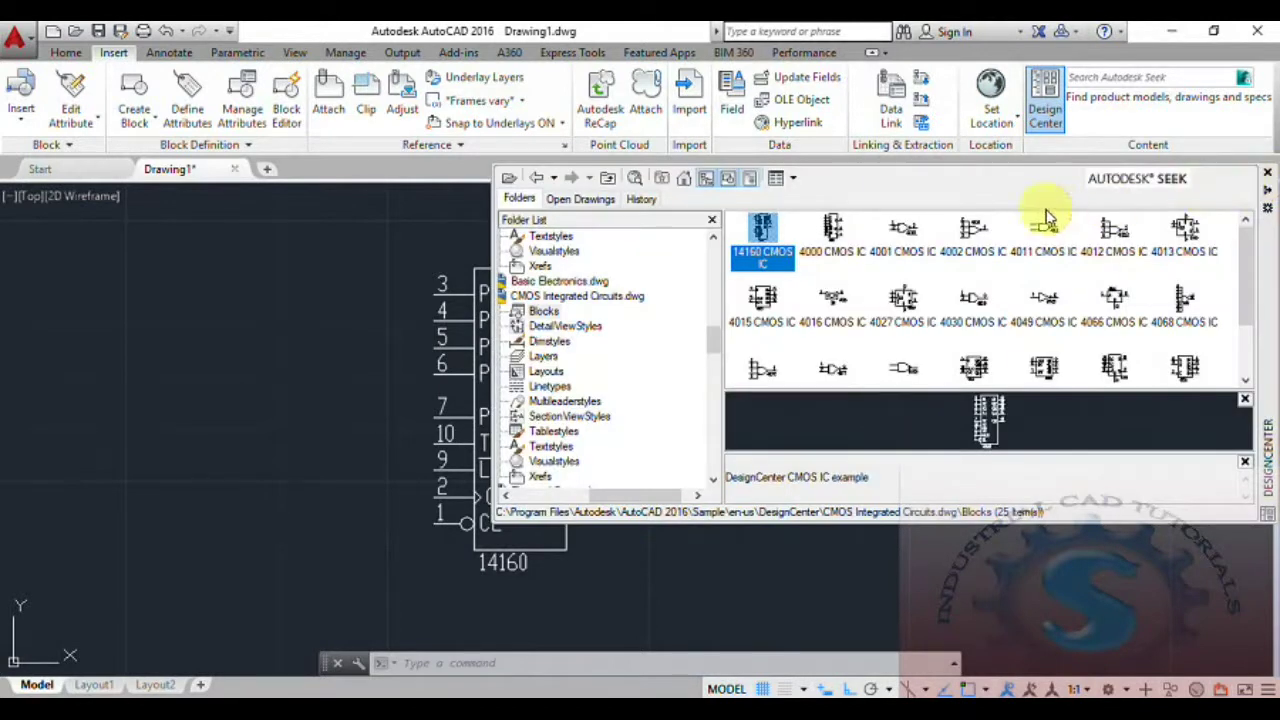
drag(629, 493, 602, 495)
click(522, 297)
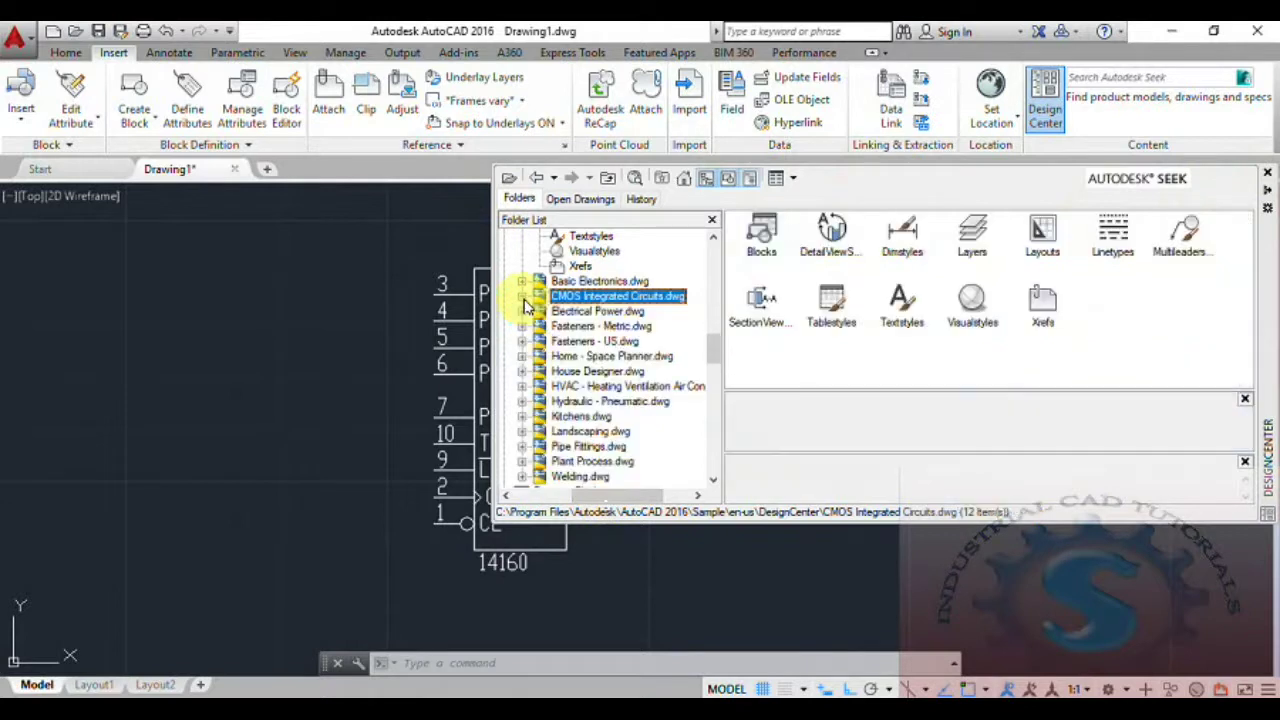
scroll(527, 290, up, 2)
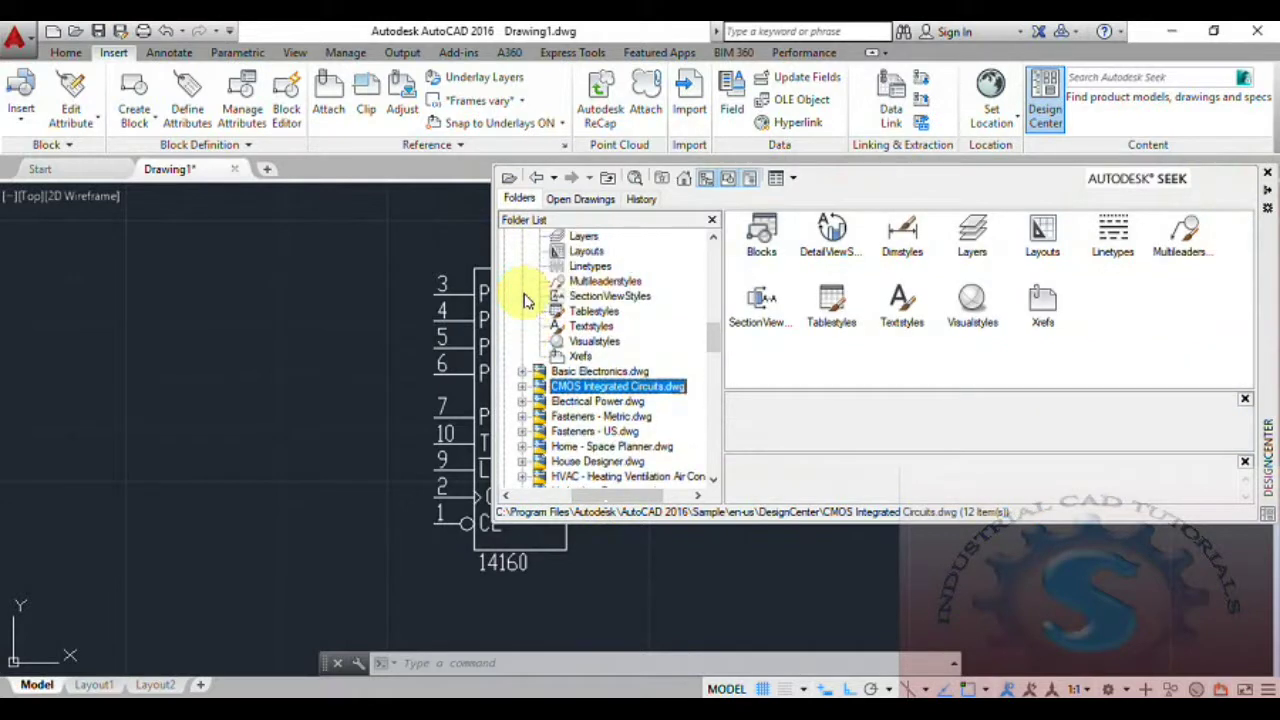
scroll(592, 393, down, 3)
Open Kitchens.dwg's blocks and preview the cabinet, dishwasher, sink and range blocks
click(589, 372)
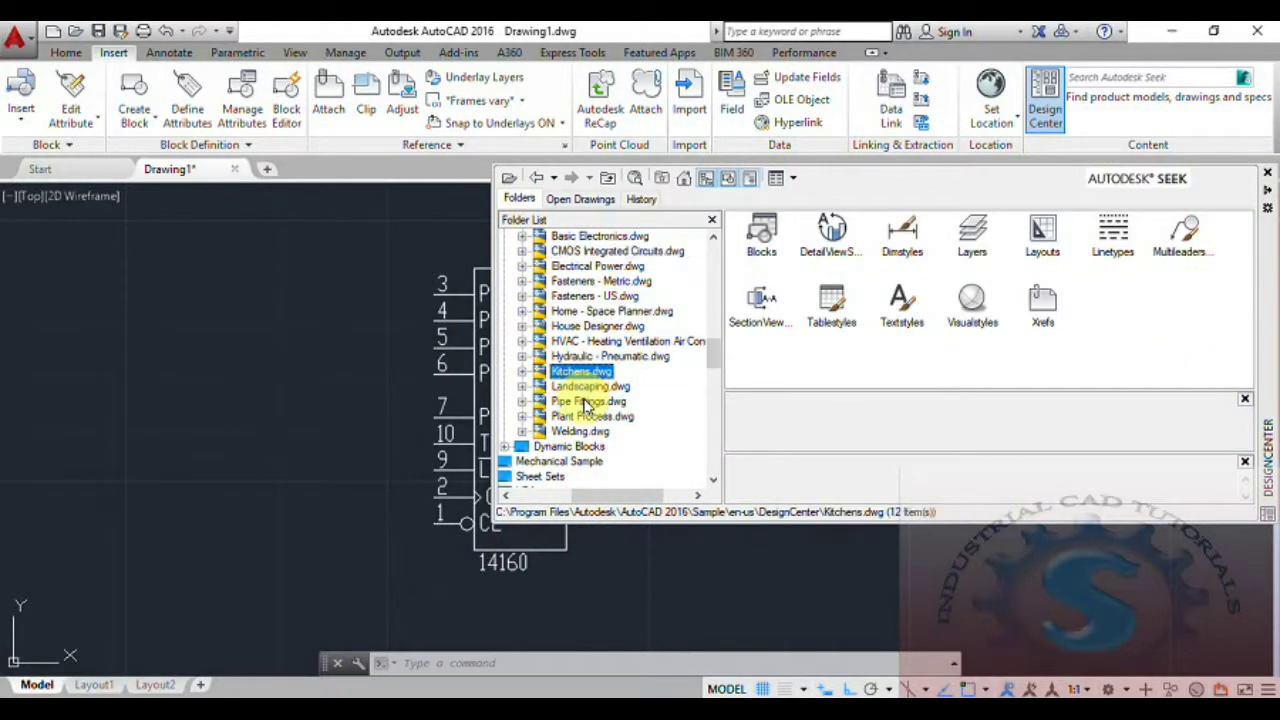
click(522, 373)
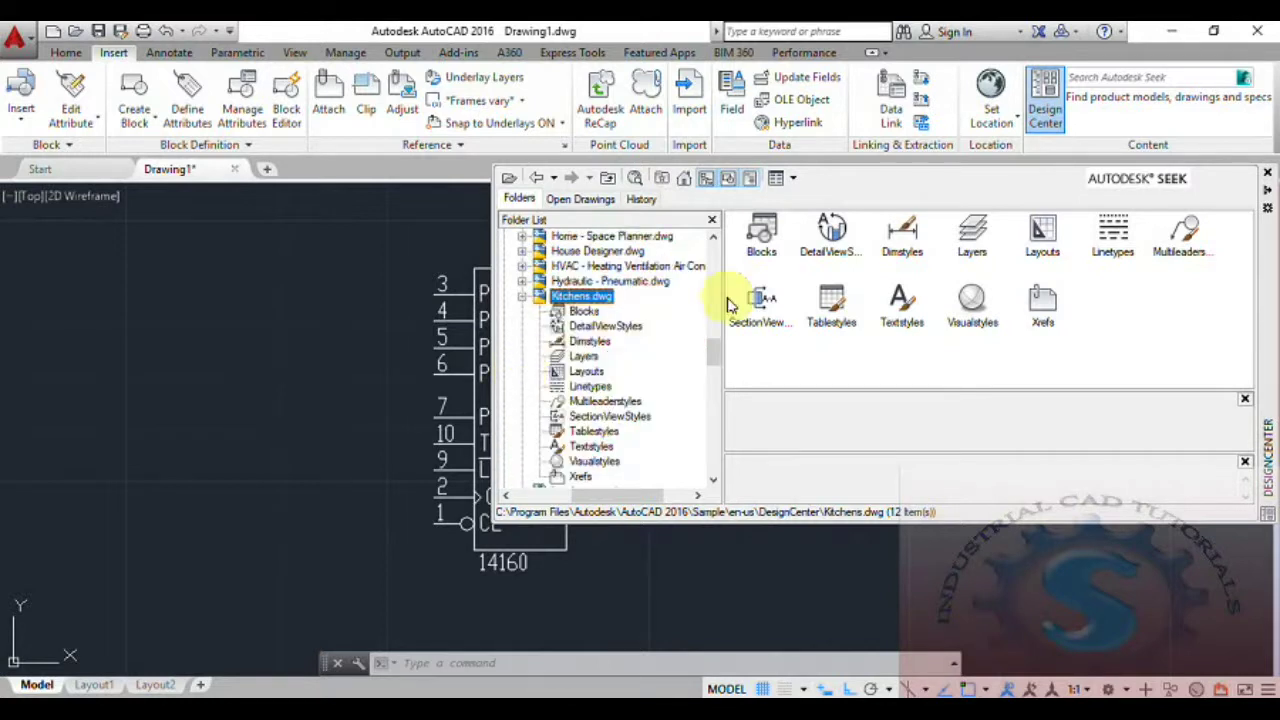
click(586, 312)
click(760, 250)
click(838, 255)
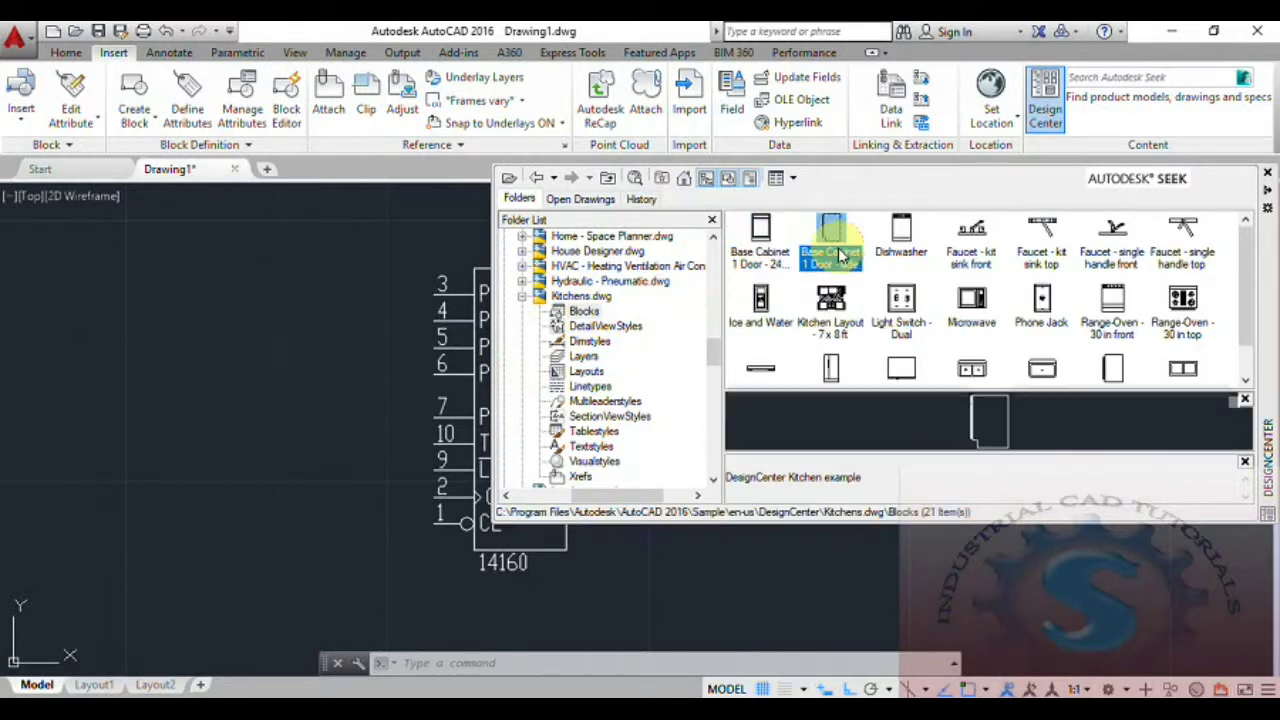
click(901, 250)
click(1041, 255)
click(1112, 322)
Place the Range-Oven - 30 in top block and pan across it
click(1186, 322)
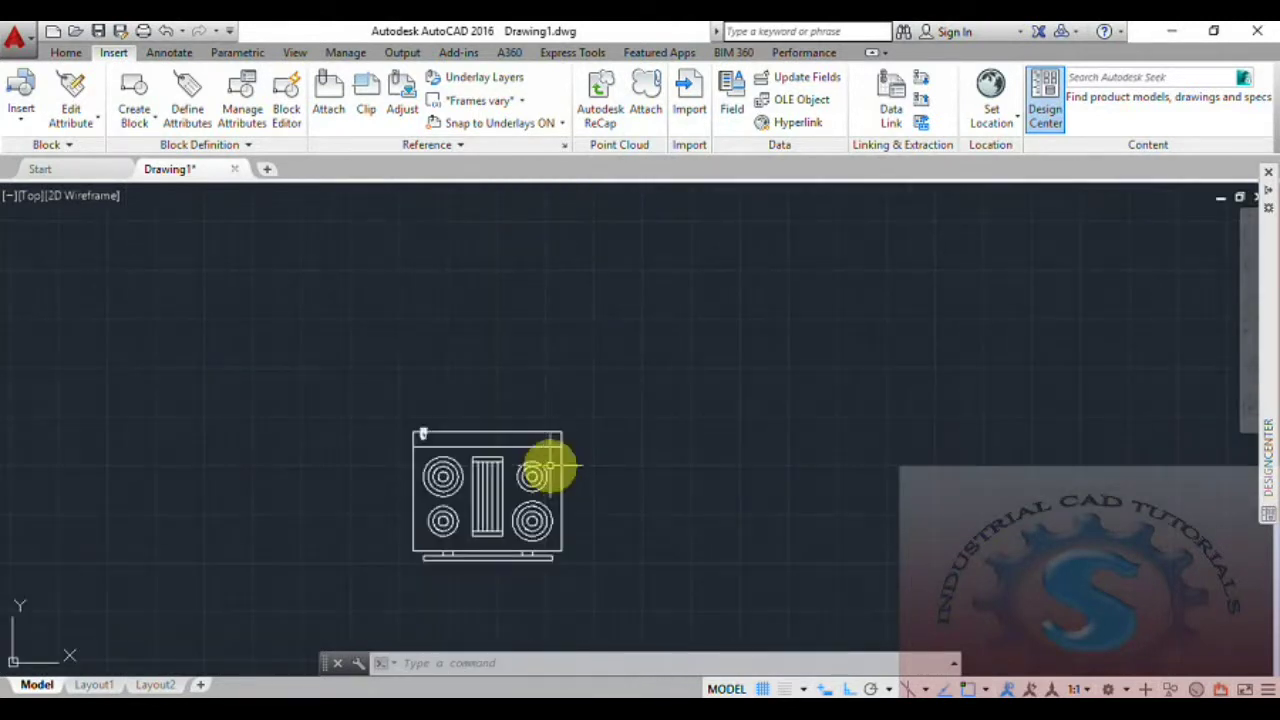
scroll(543, 463, up, 4)
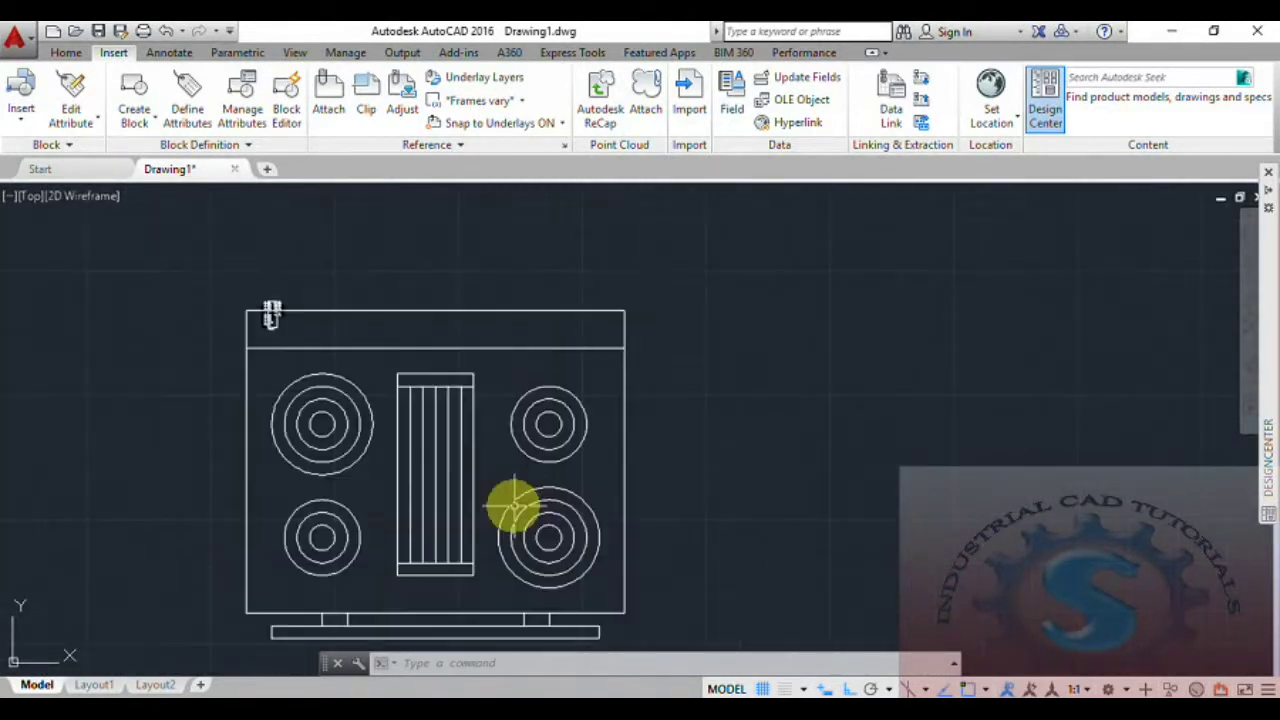
middle_drag(511, 508, 445, 460)
Preview the Microwave block, then collapse Kitchens.dwg and open Landscaping.dwg's blocks
mouse_move(1266, 186)
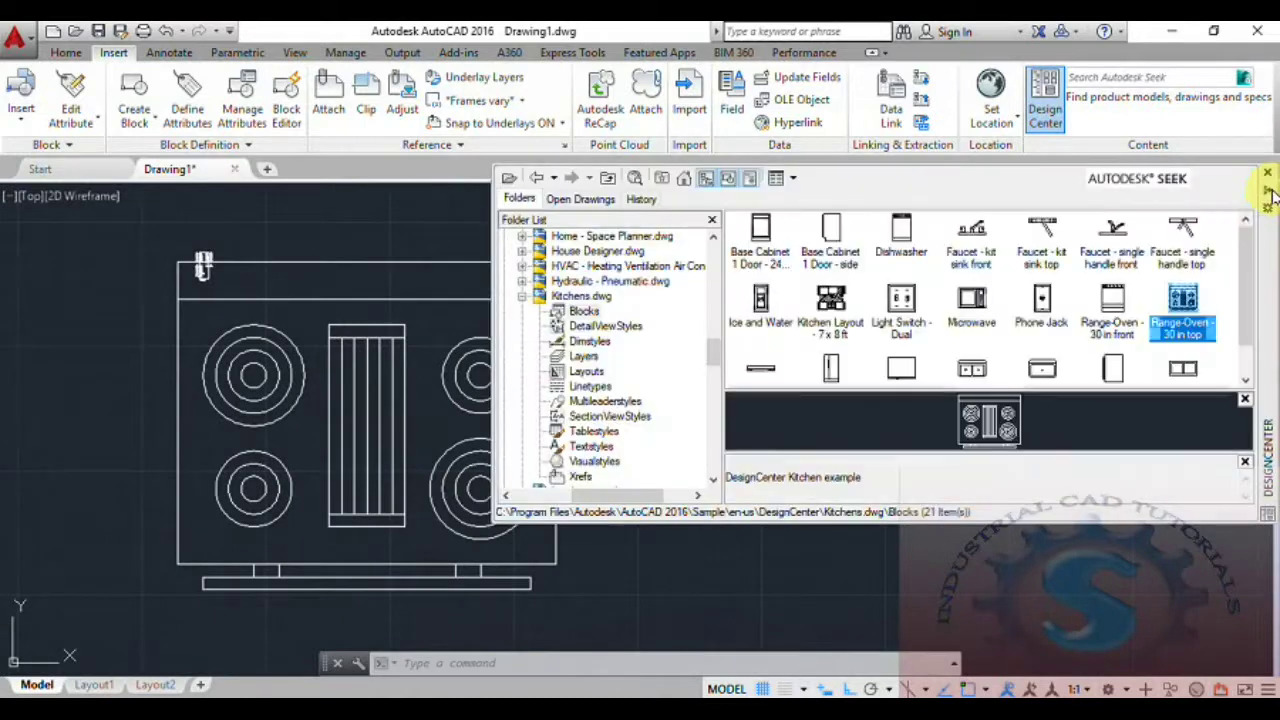
click(971, 305)
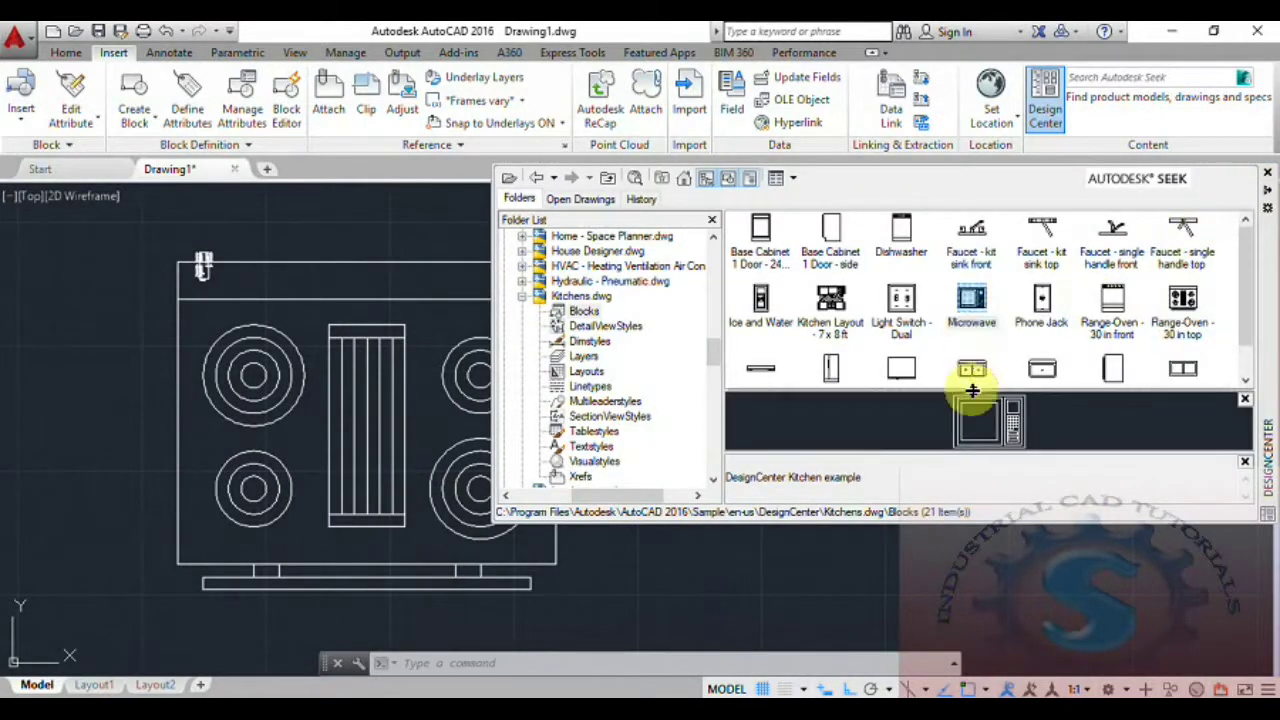
click(521, 298)
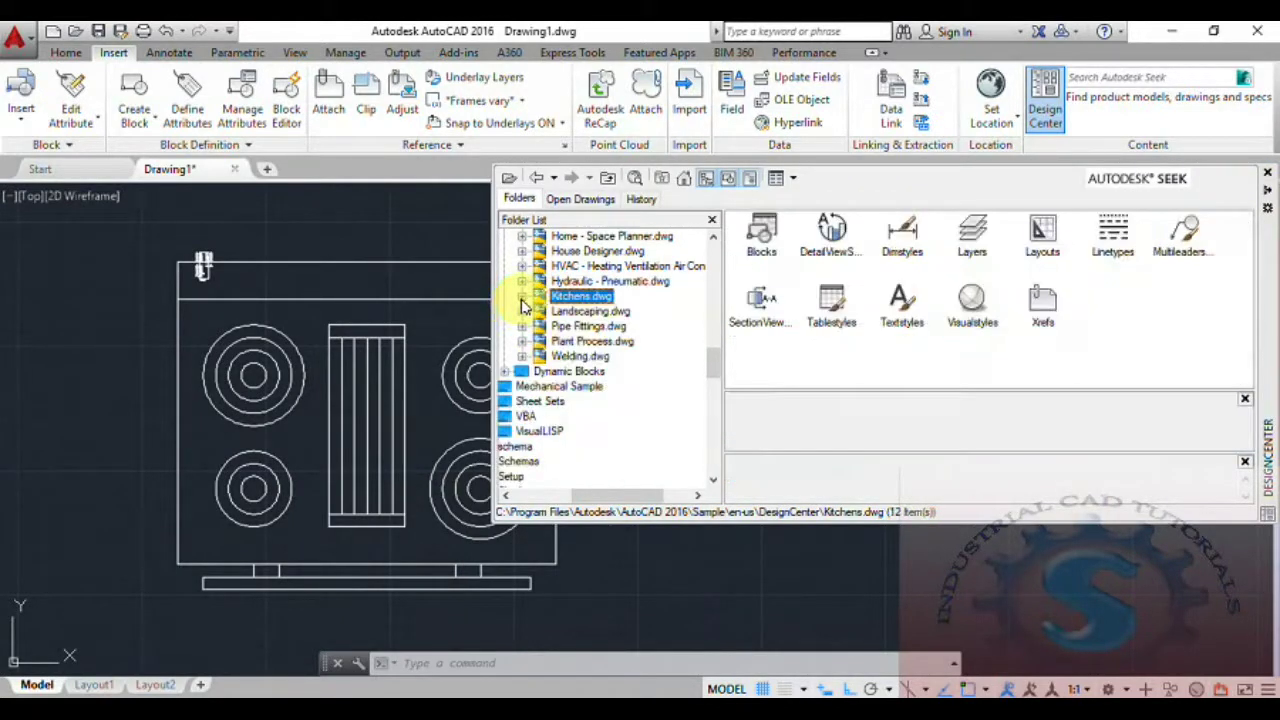
click(521, 312)
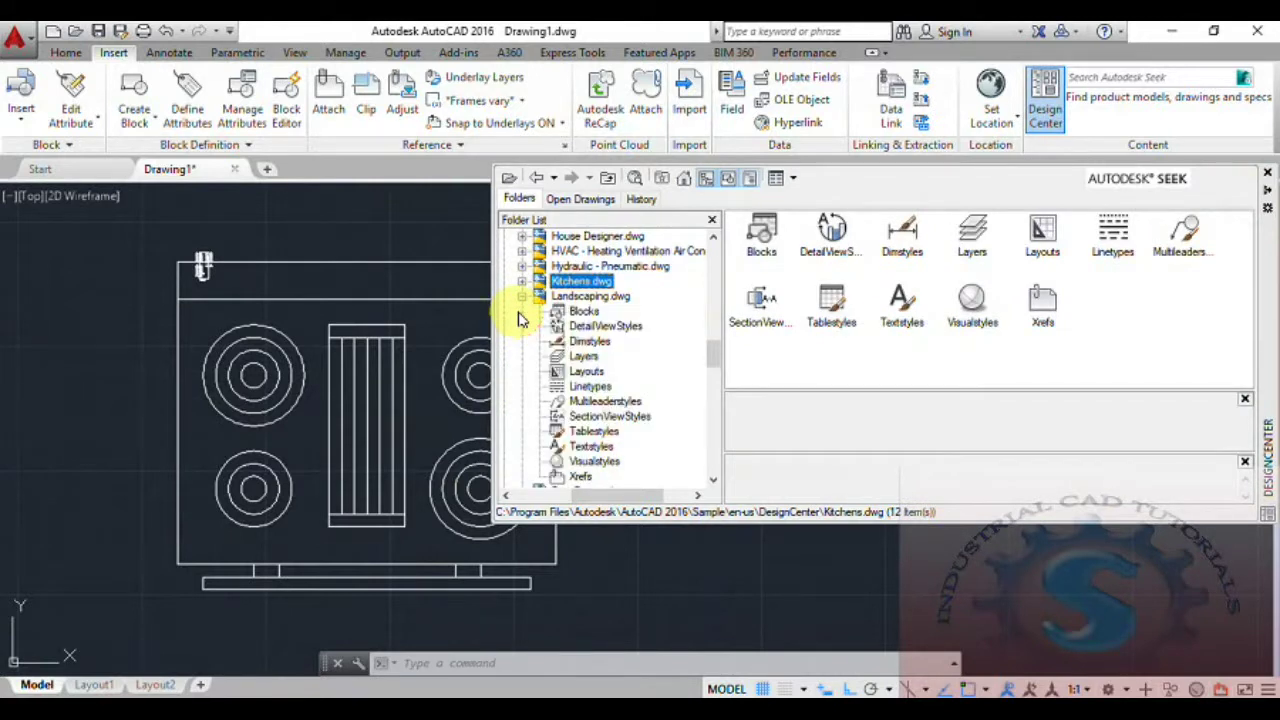
click(583, 312)
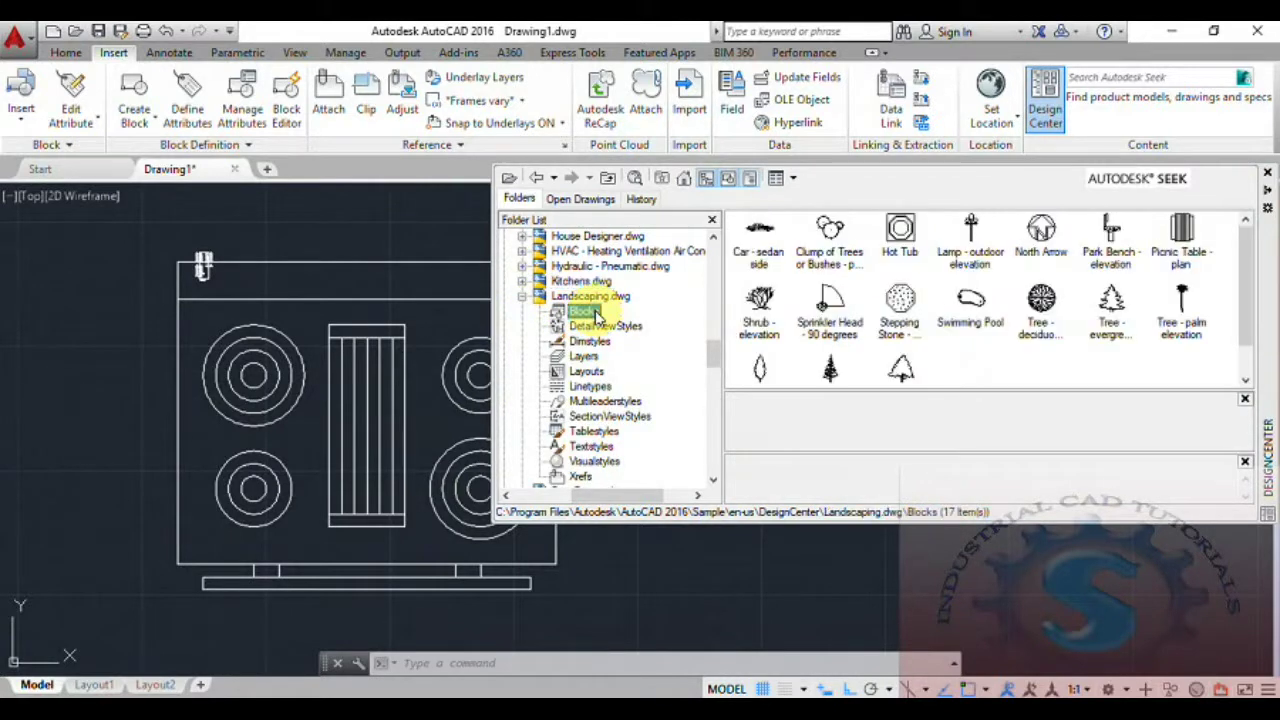
Preview the car, tree clump, hot tub, lamp, park bench, picnic table and palm blocks
click(750, 245)
click(830, 230)
click(900, 232)
click(990, 245)
click(1110, 240)
click(1180, 240)
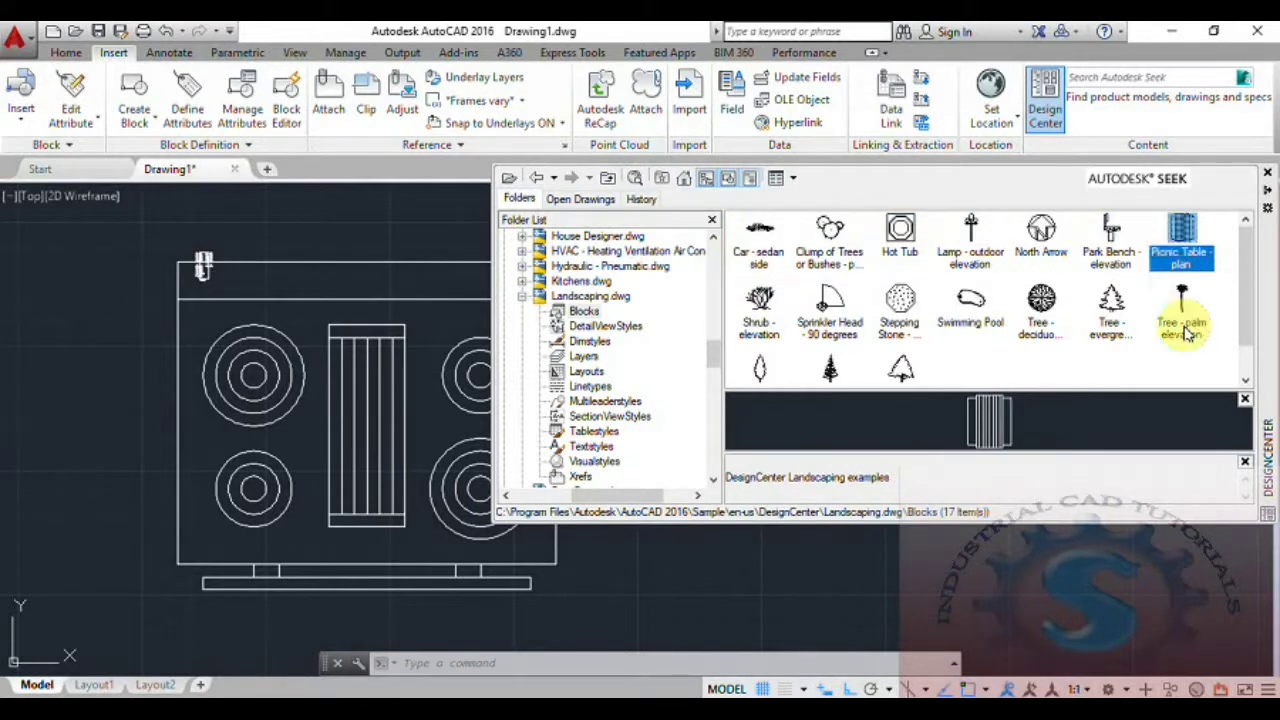
click(1180, 305)
Preview the tree, stepping stone, sprinkler and shrub blocks, then place Car - sedan side
click(1110, 305)
click(1045, 310)
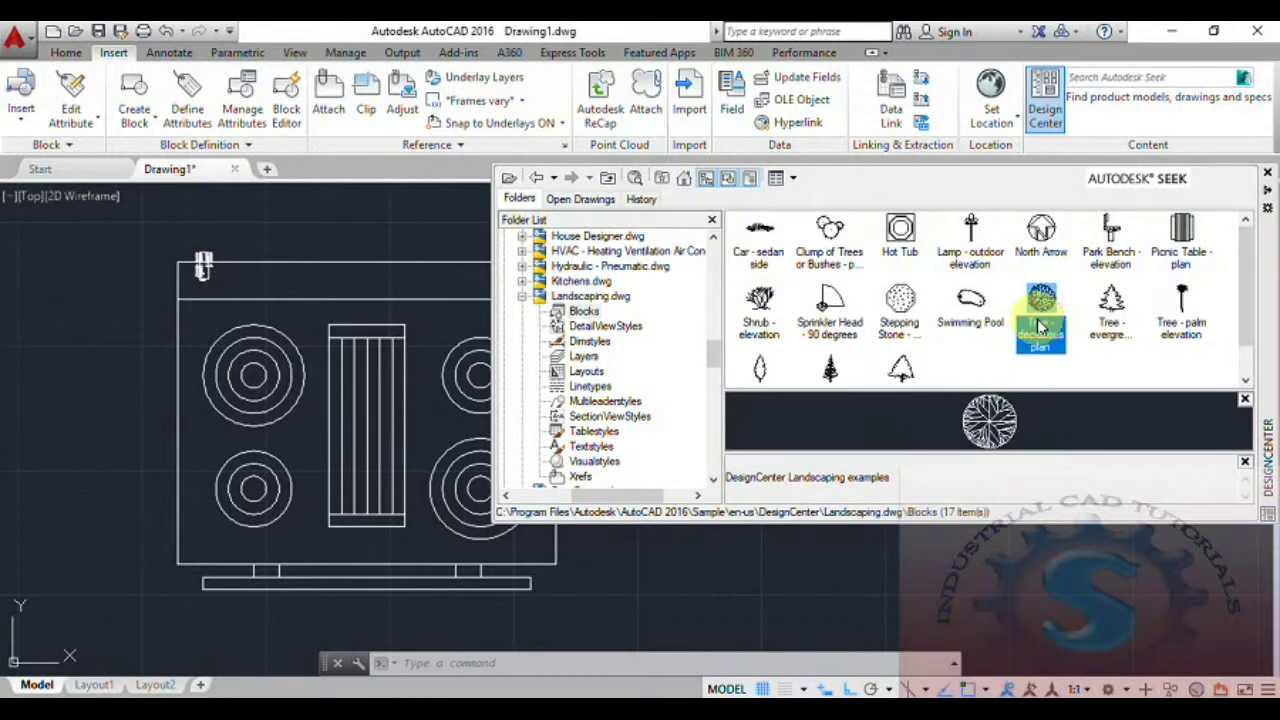
click(900, 305)
click(830, 305)
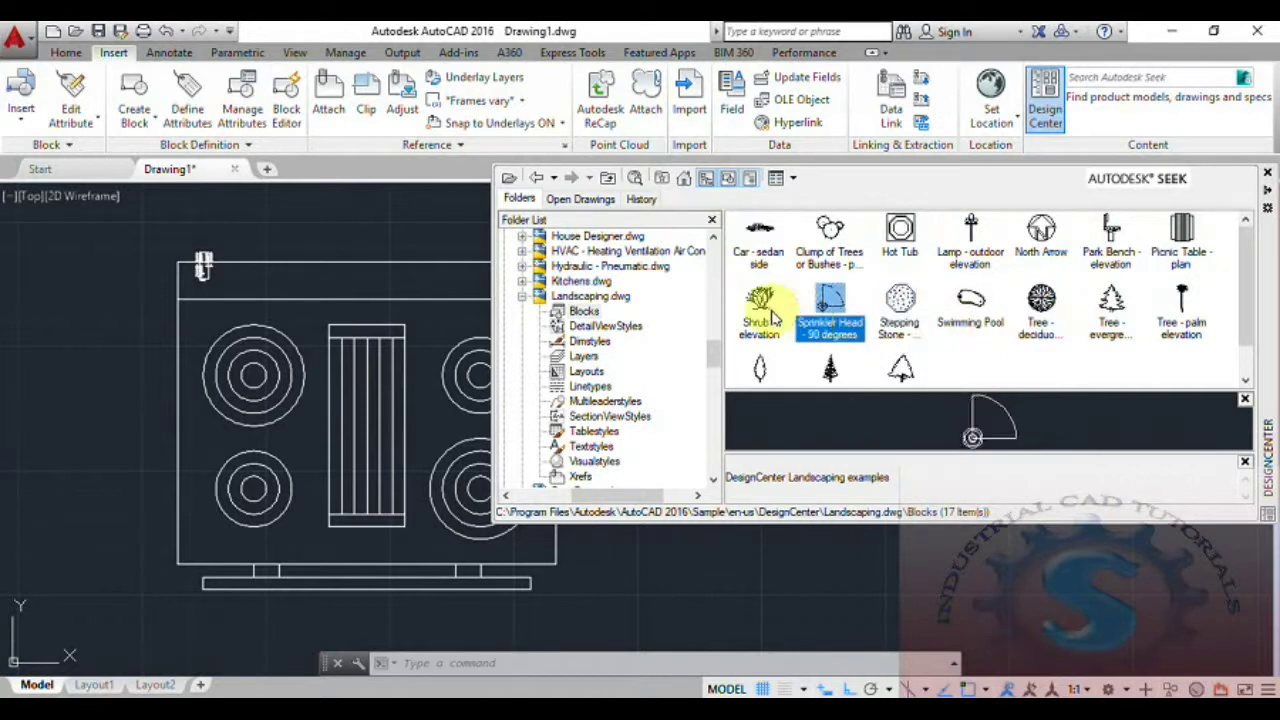
click(760, 305)
click(765, 240)
mouse_move(770, 245)
mouse_down()
mouse_move(686, 273)
mouse_move(63, 343)
mouse_move(83, 341)
mouse_up()
click(83, 341)
scroll(137, 409, down, 5)
scroll(214, 414, up, 4)
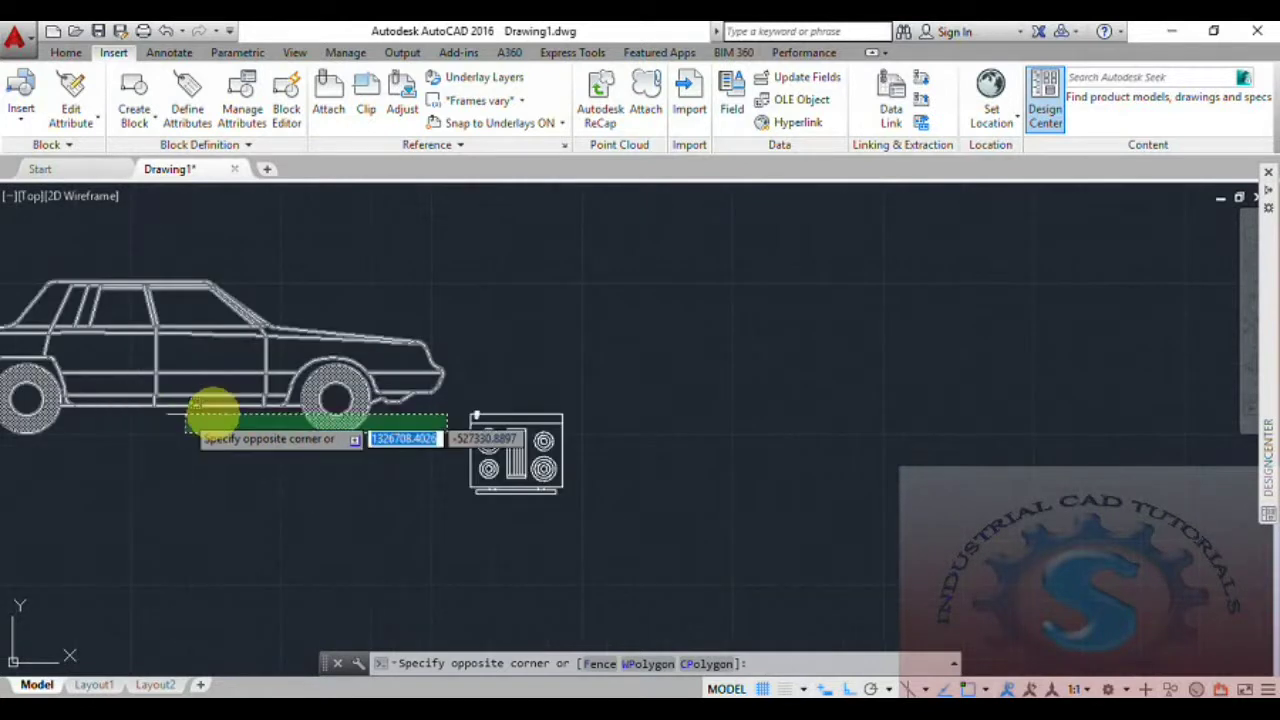
click(790, 568)
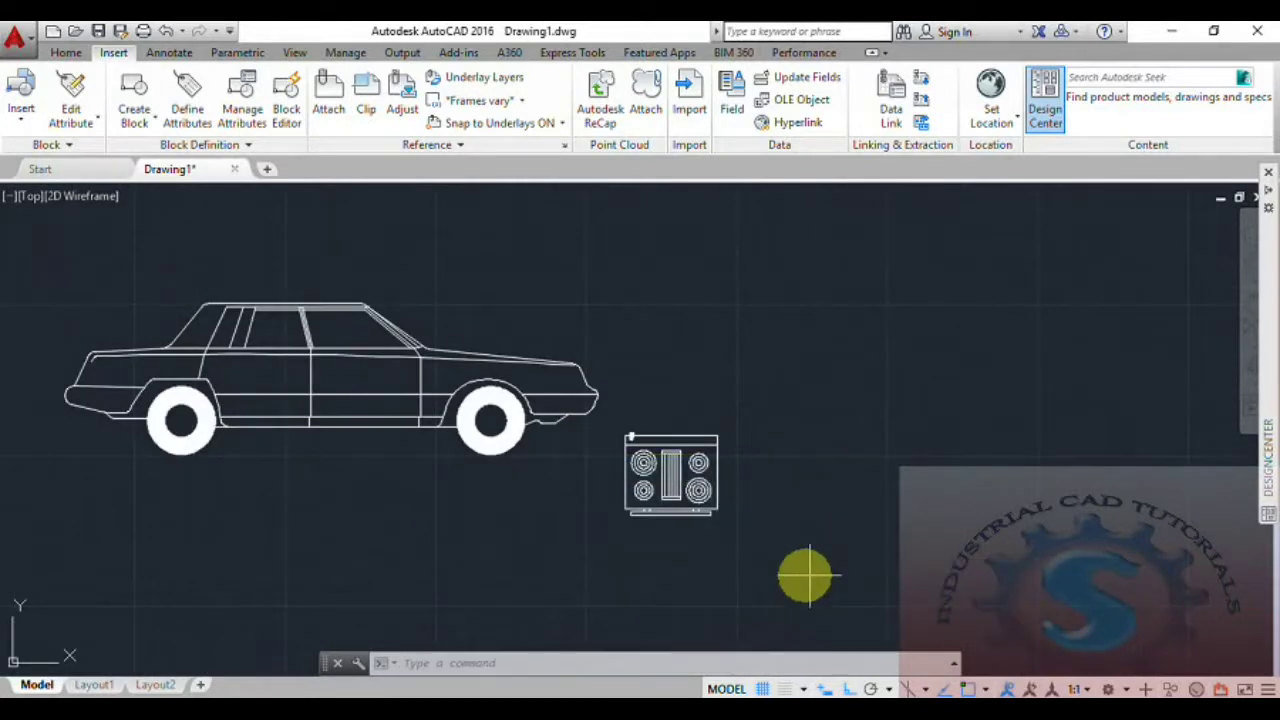
click(810, 575)
click(622, 436)
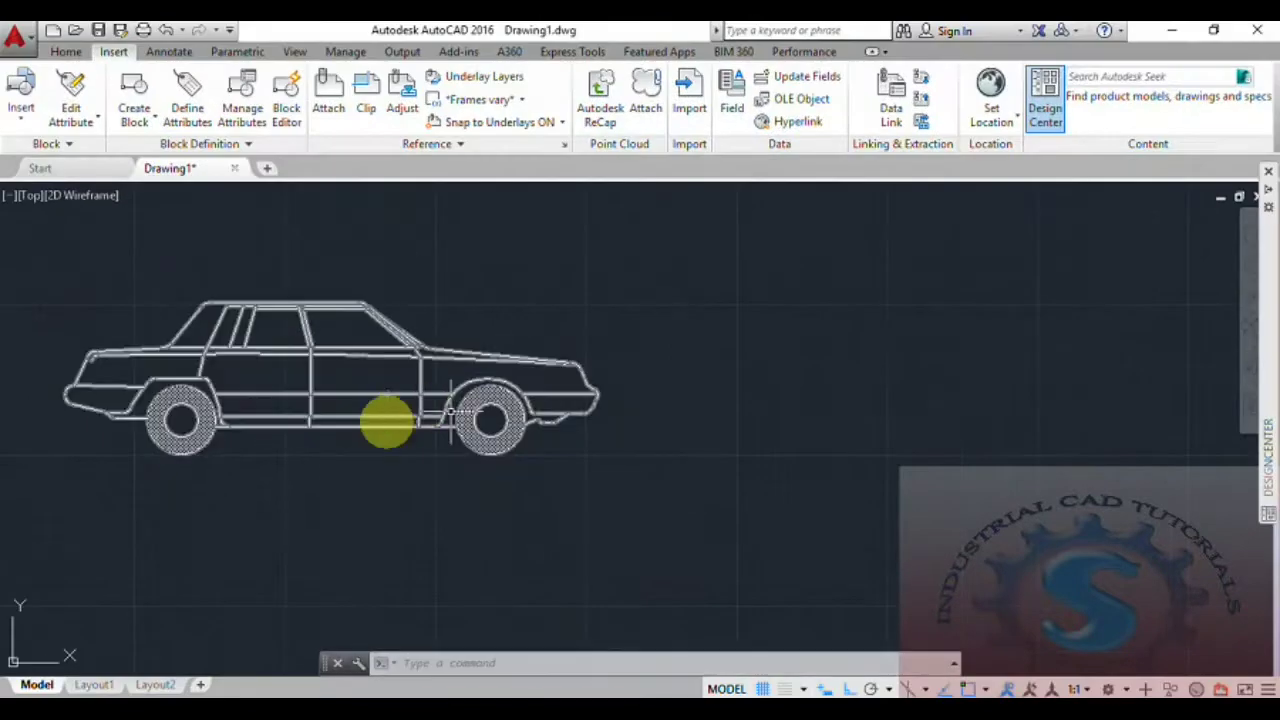
scroll(337, 439, down, 3)
scroll(365, 495, up, 6)
scroll(329, 305, down, 1)
scroll(470, 400, down, 4)
scroll(491, 457, up, 2)
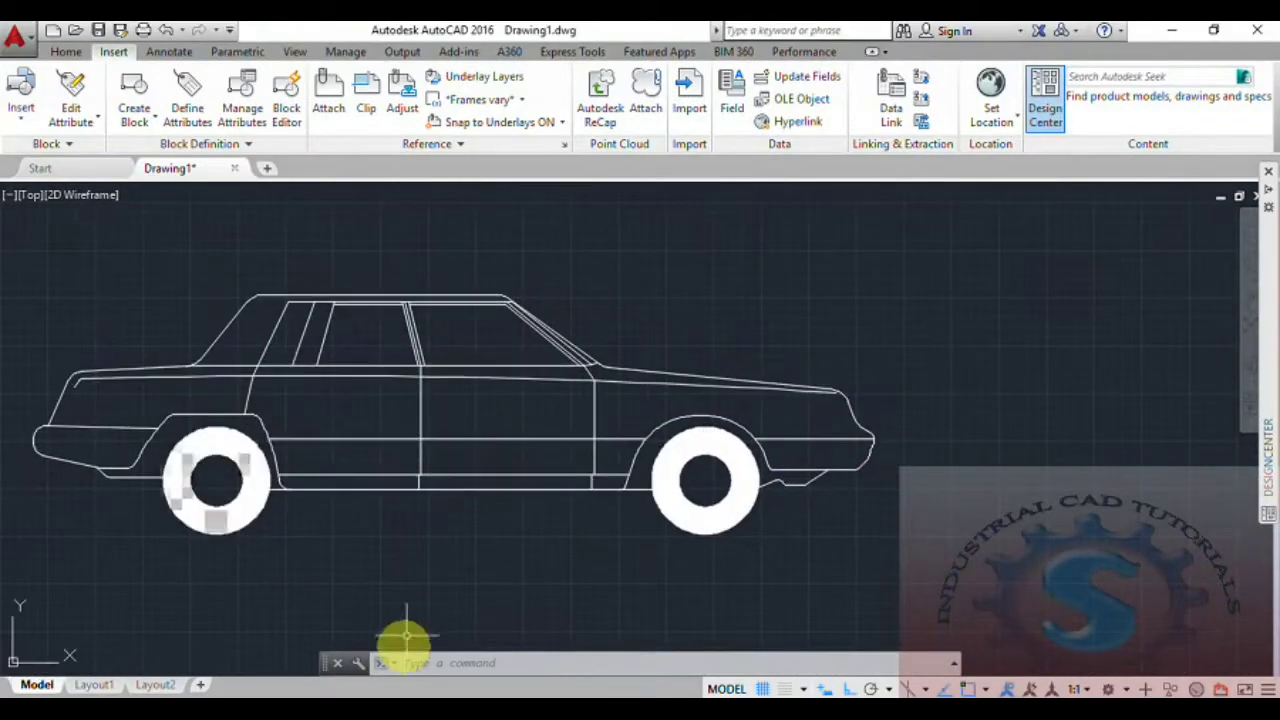
click(1029, 391)
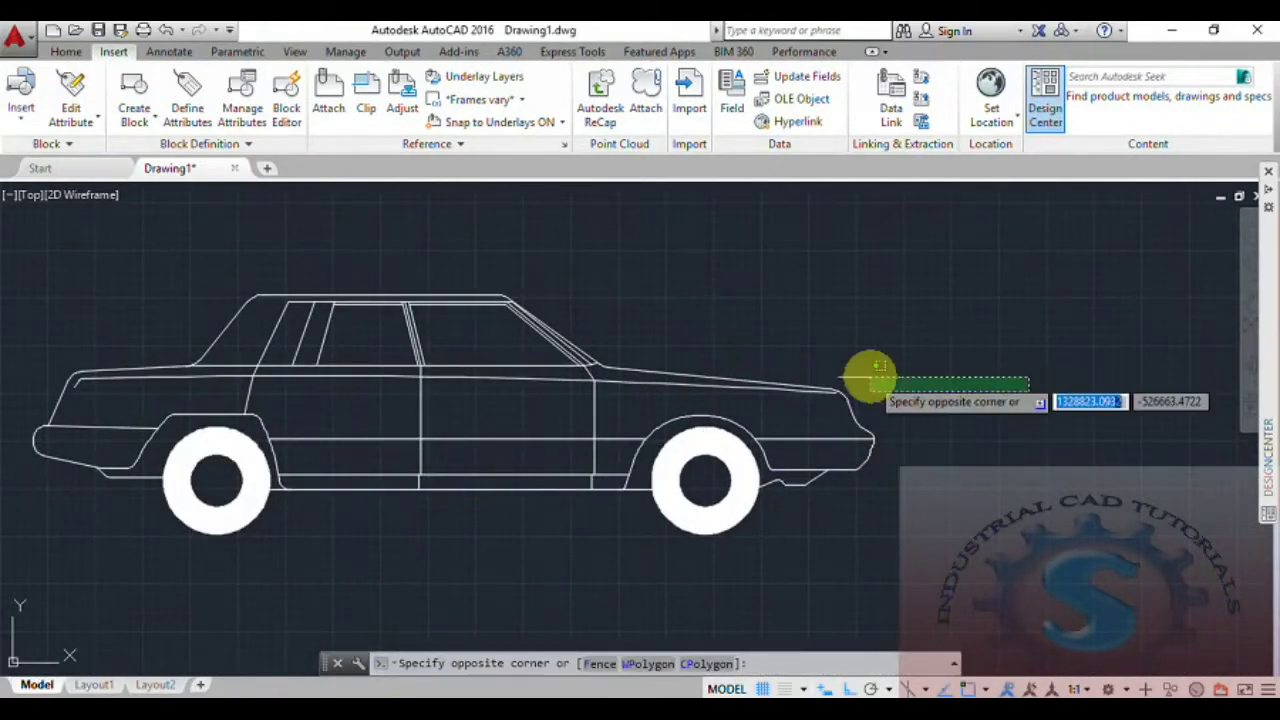
click(947, 297)
mouse_move(1266, 198)
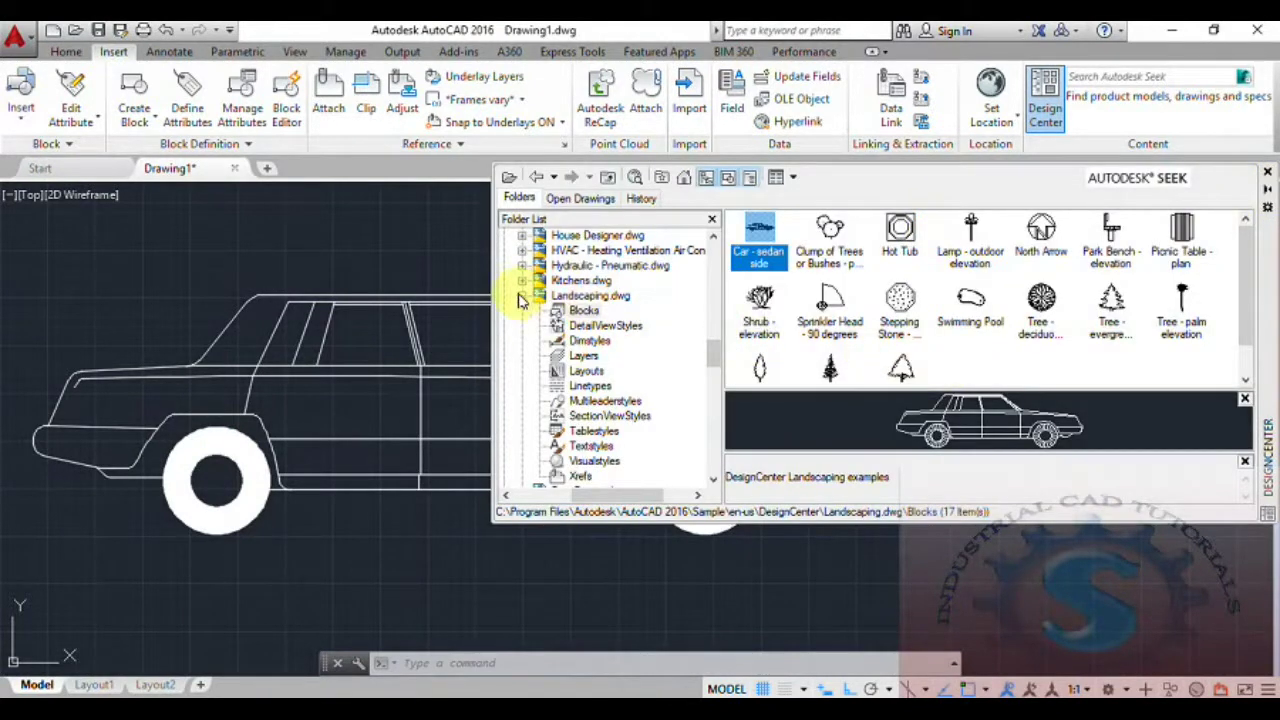
Reopen Landscaping.dwg's blocks to preview Car - sedan side, then collapse it
click(520, 297)
click(521, 311)
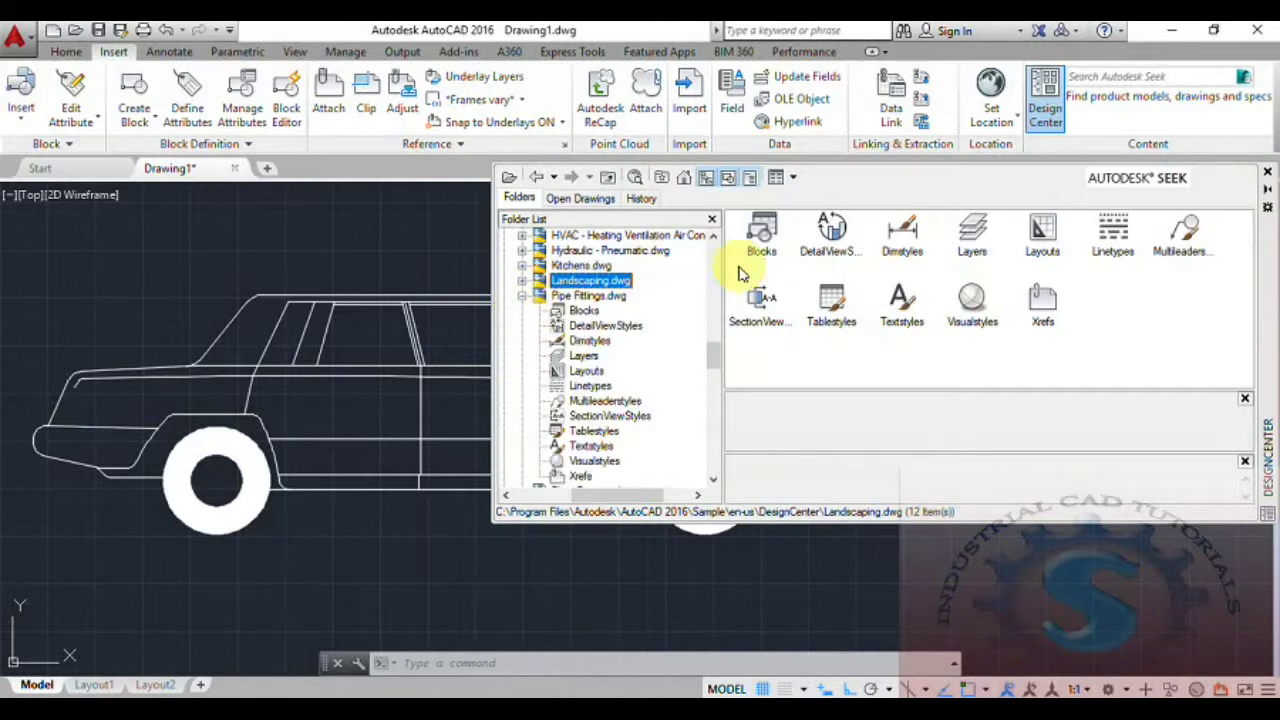
double_click(772, 242)
click(758, 240)
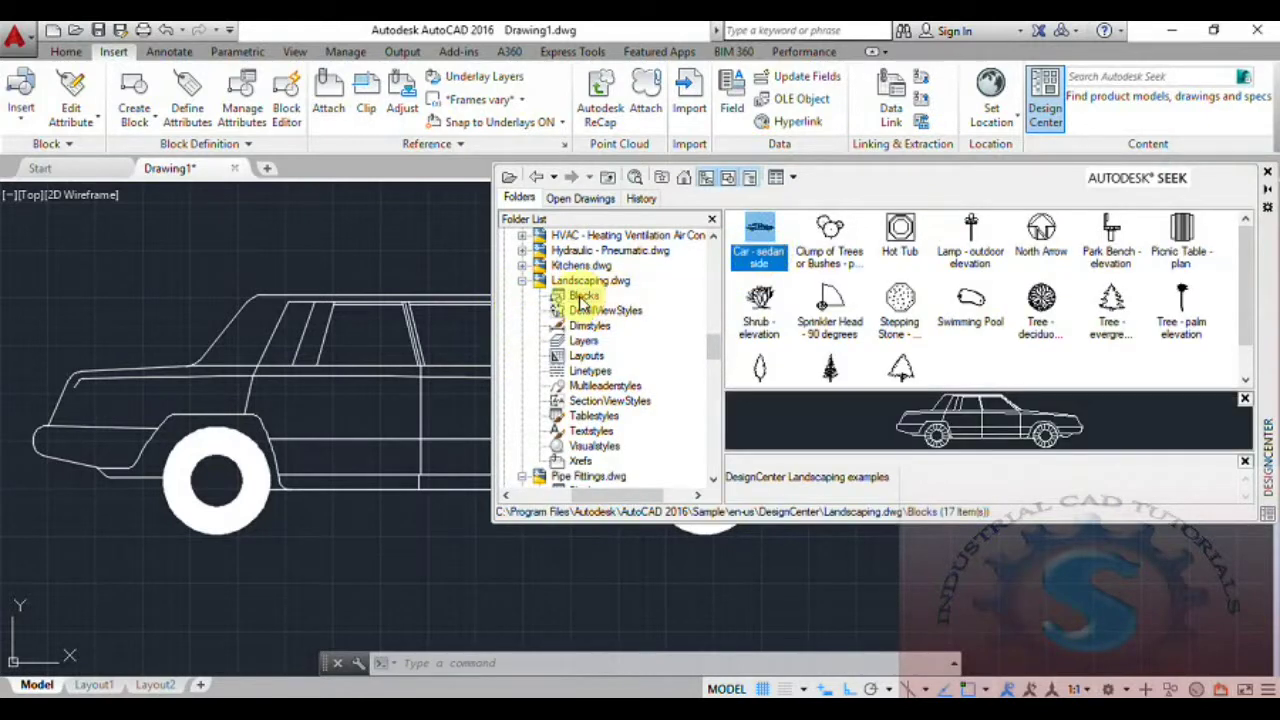
click(523, 282)
Open Pipe Fittings.dwg's blocks and preview the flanged cross fitting
click(585, 296)
double_click(761, 235)
click(768, 255)
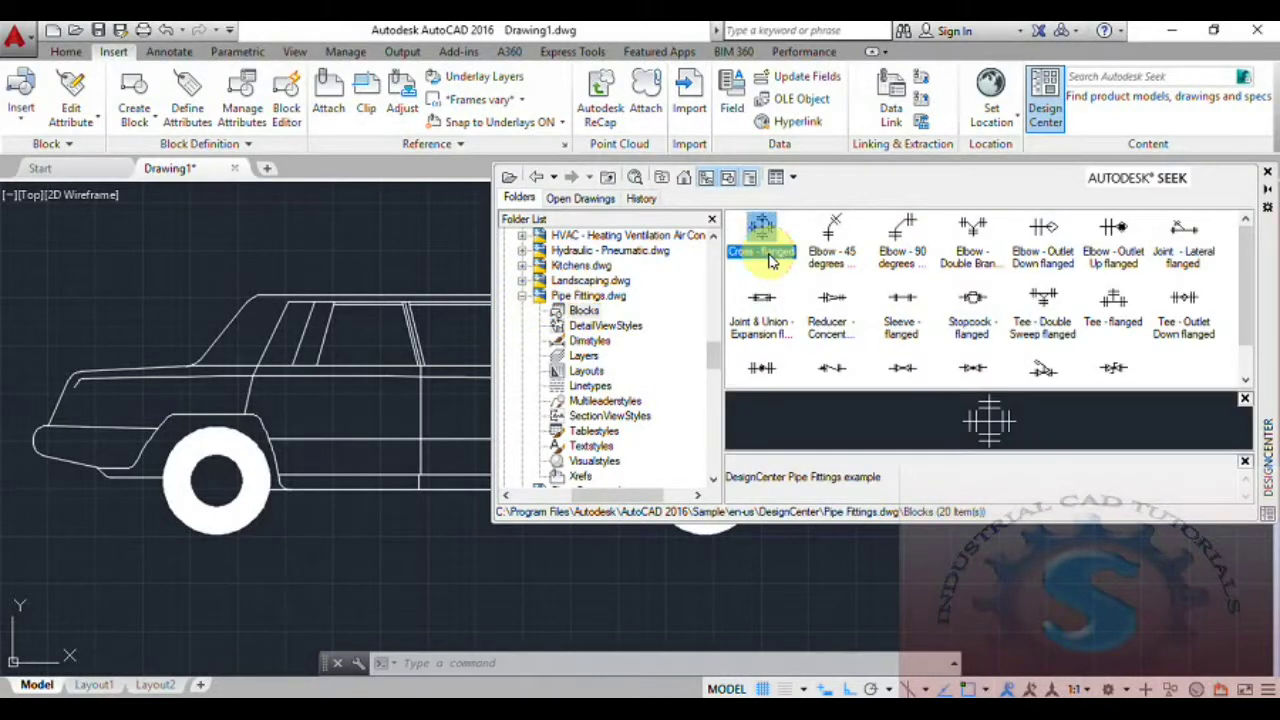
click(523, 296)
Open Plant Process.dwg's blocks and preview Expansion Joint, Feeder - Belt, Gas Cooling and centrifugal pumps
click(521, 311)
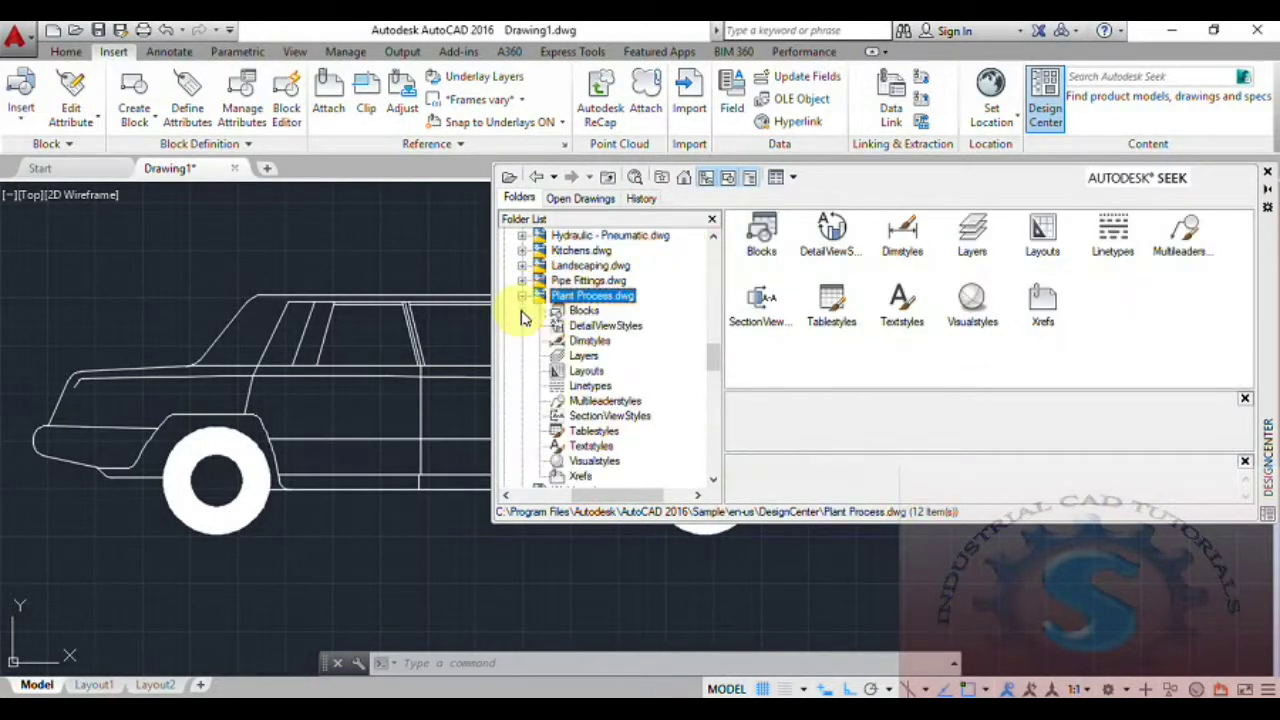
click(585, 311)
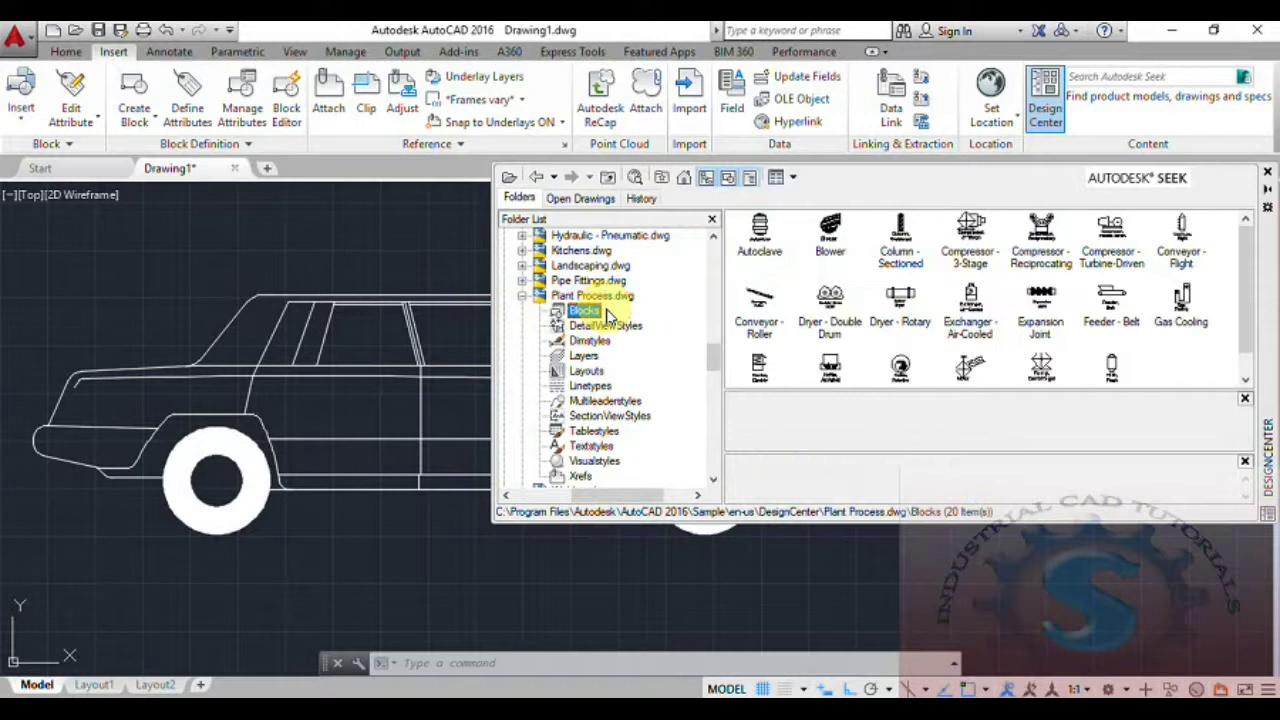
click(1040, 297)
click(1110, 298)
click(1183, 312)
click(1108, 372)
click(1045, 370)
Preview the Tank, Flash, Motor, Kettle, Reboiler and Autoclave blocks, then collapse Plant Process.dwg
click(1111, 372)
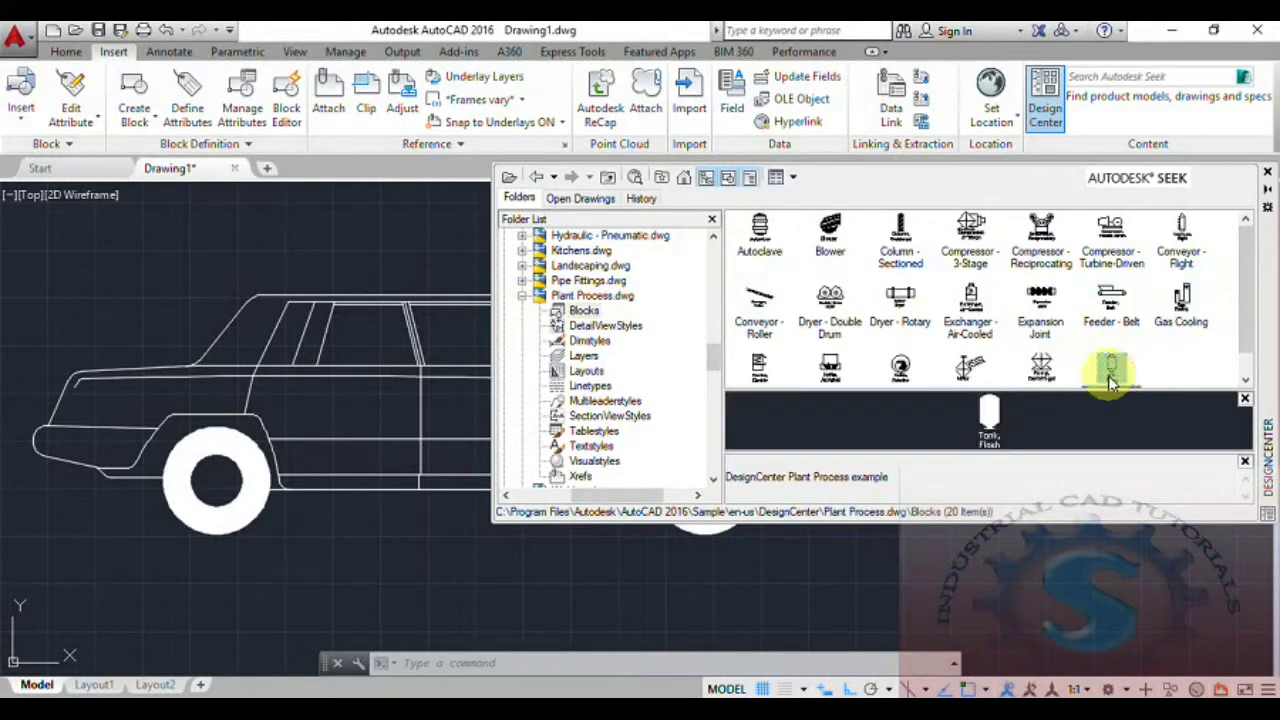
click(972, 368)
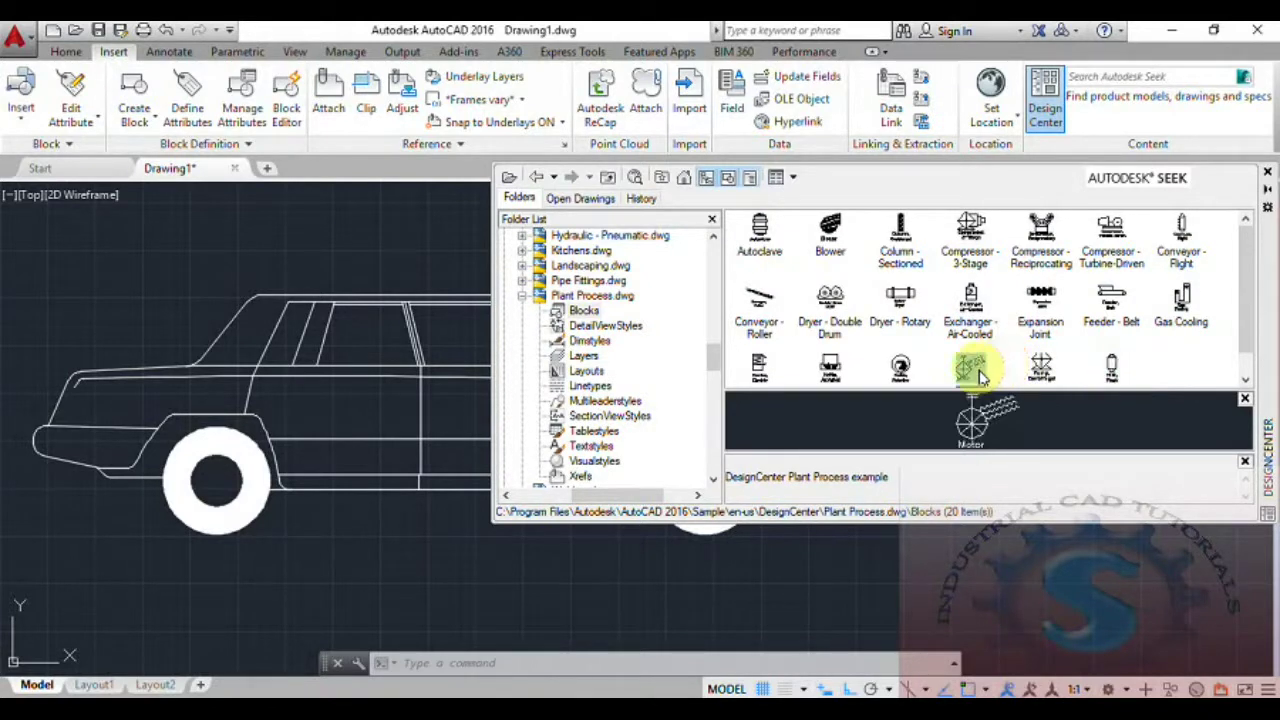
click(935, 372)
click(905, 370)
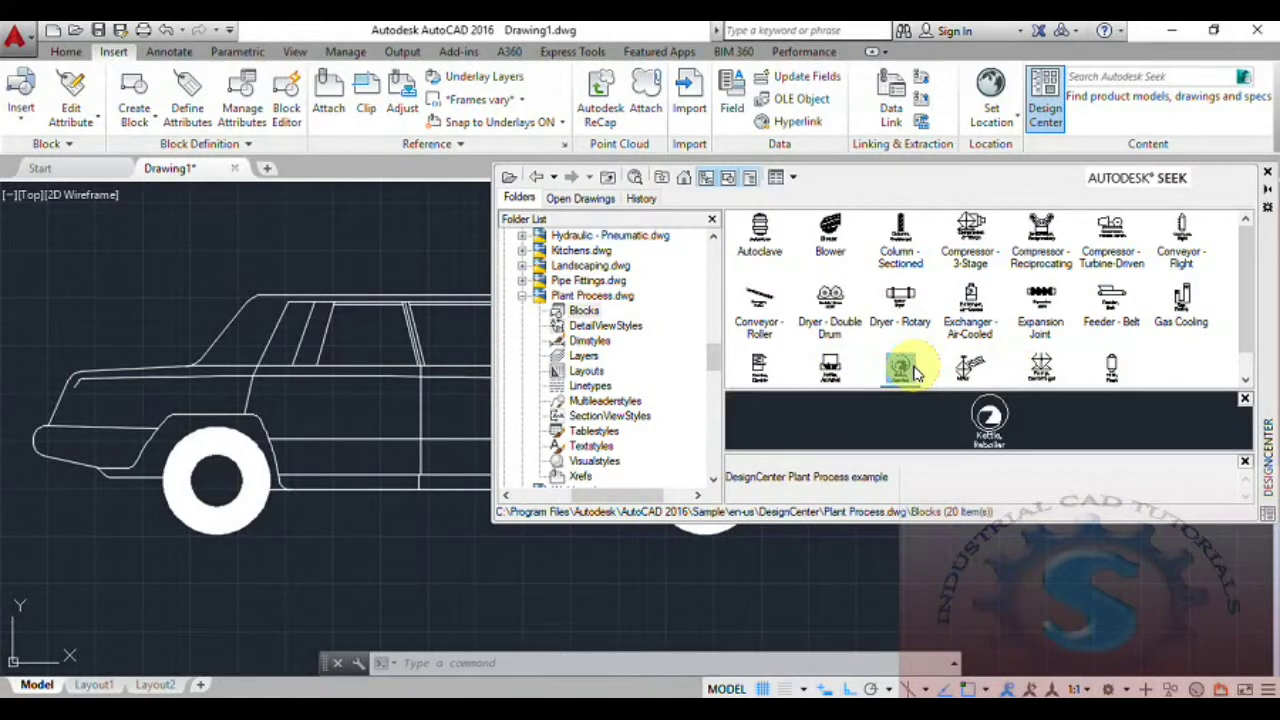
click(818, 372)
click(759, 238)
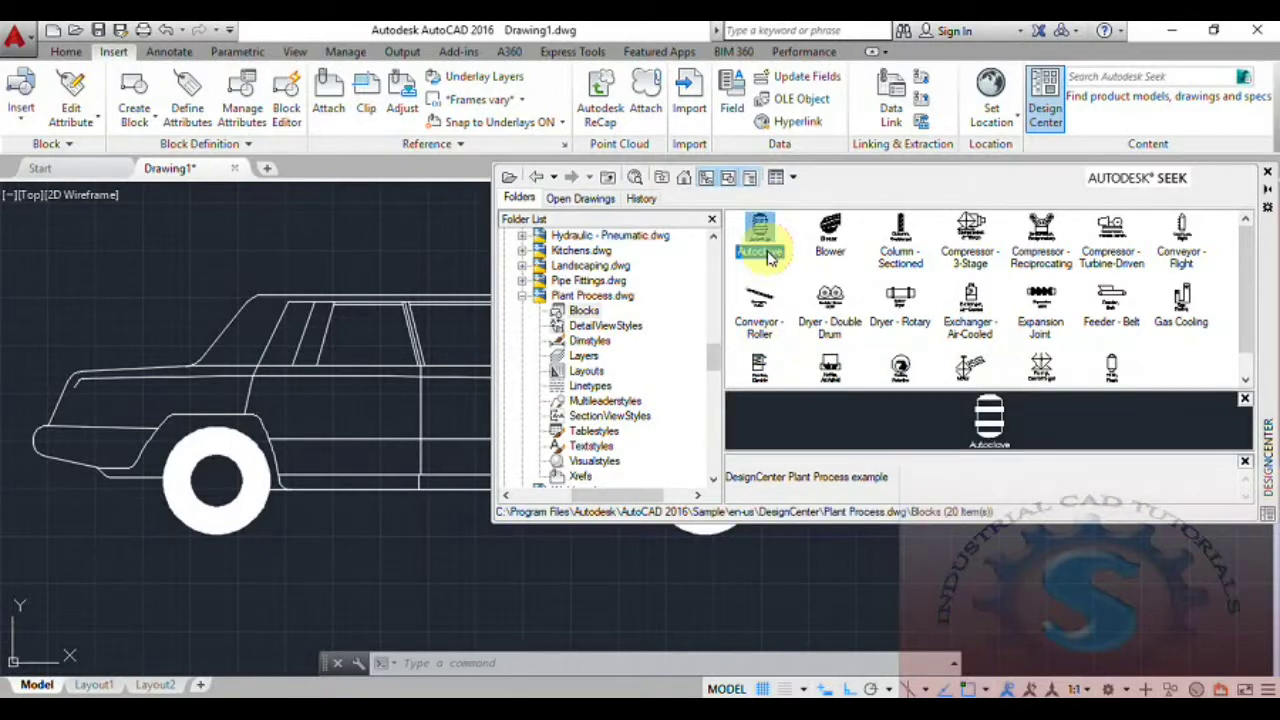
click(521, 297)
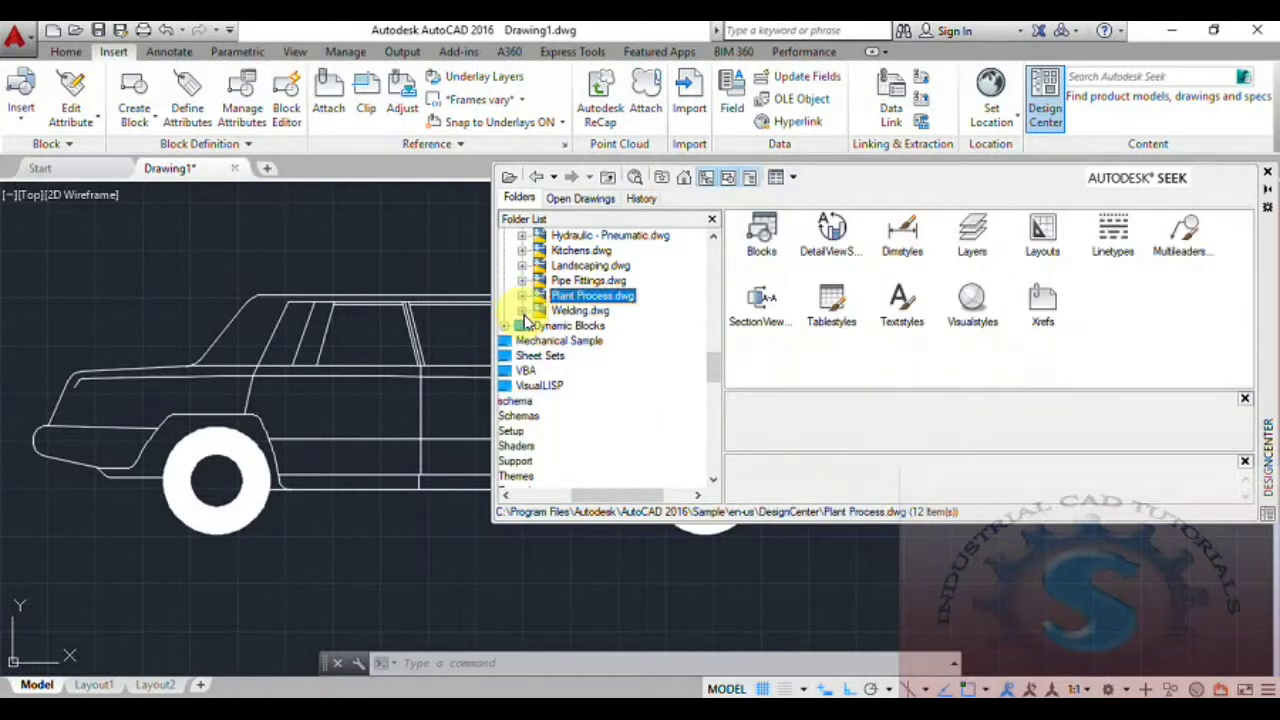
Open Welding.dwg's blocks, preview Double Bevel Weld and another weld, then collapse it
click(521, 311)
click(583, 310)
click(760, 235)
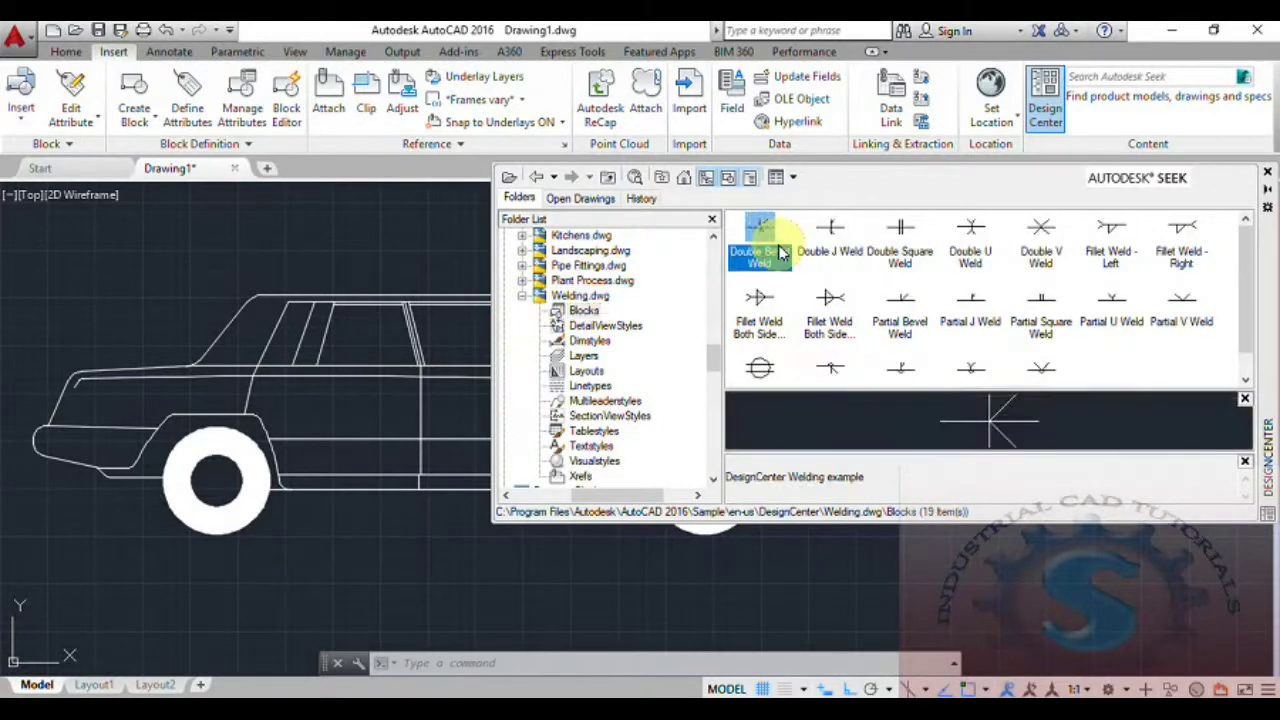
click(962, 318)
click(521, 297)
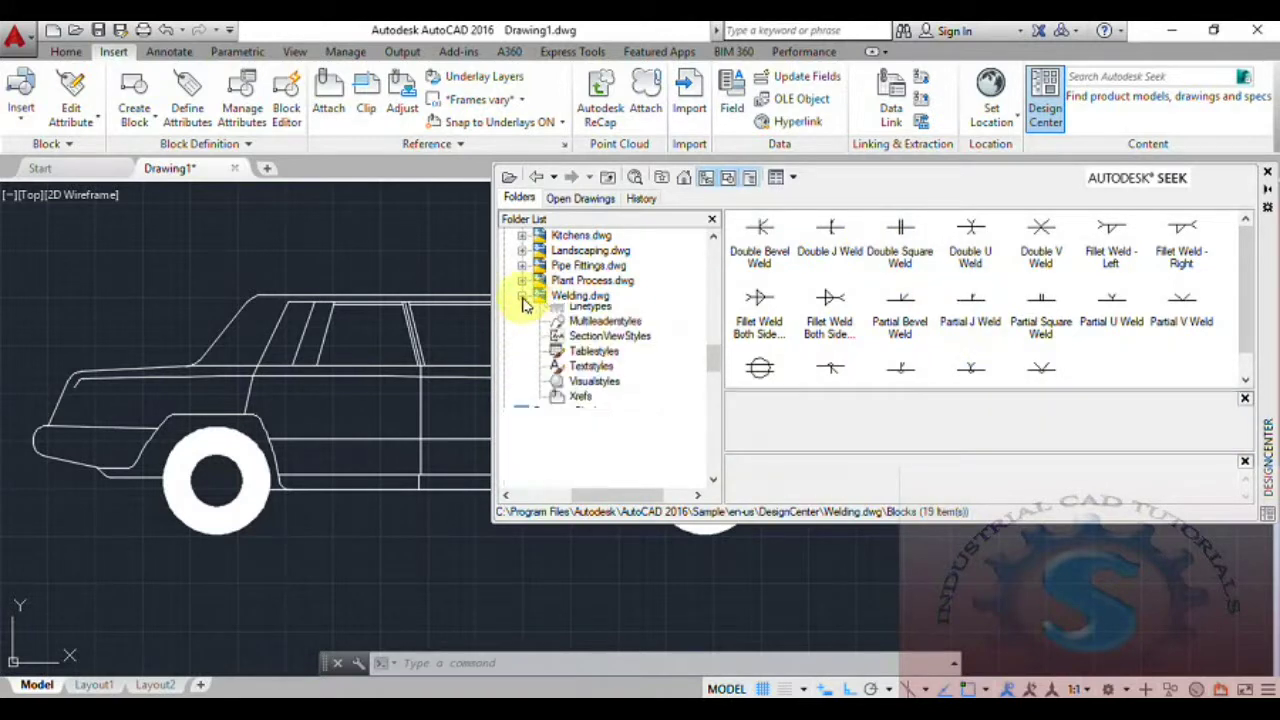
Collapse the DesignCenter sample folder to list its 16 drawings and expand Dynamic Blocks
scroll(558, 415, up, 7)
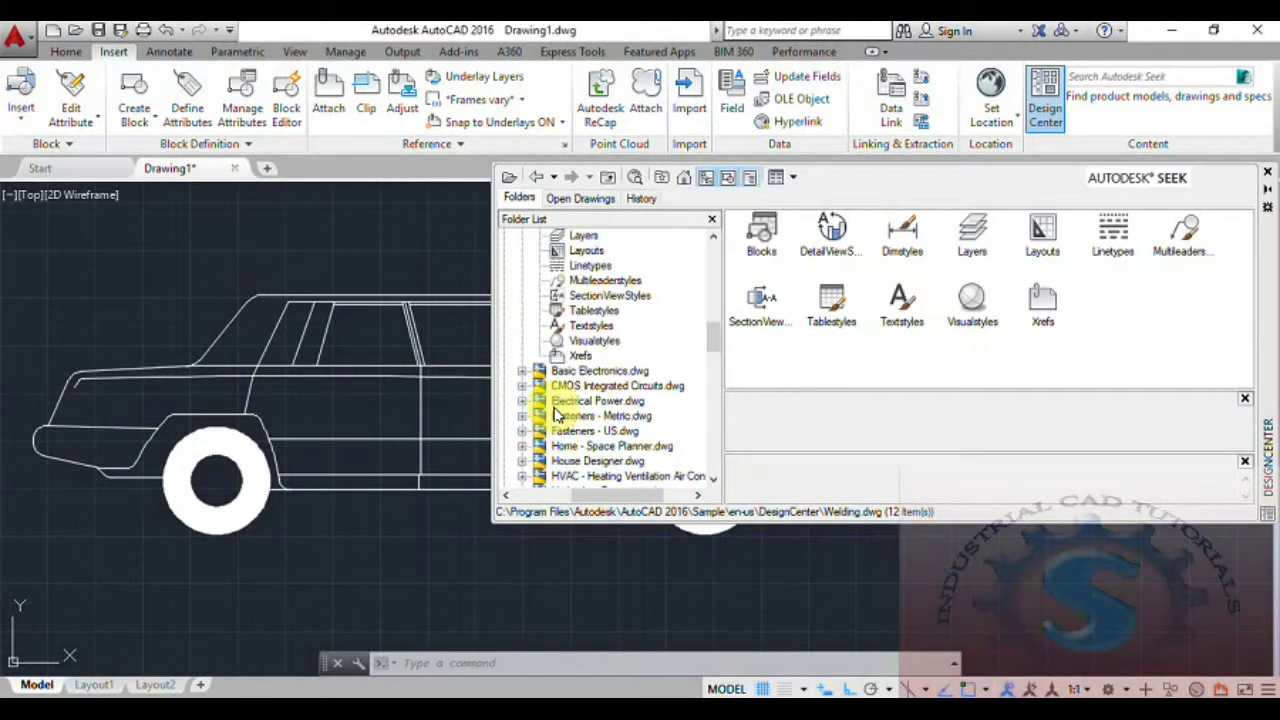
click(521, 312)
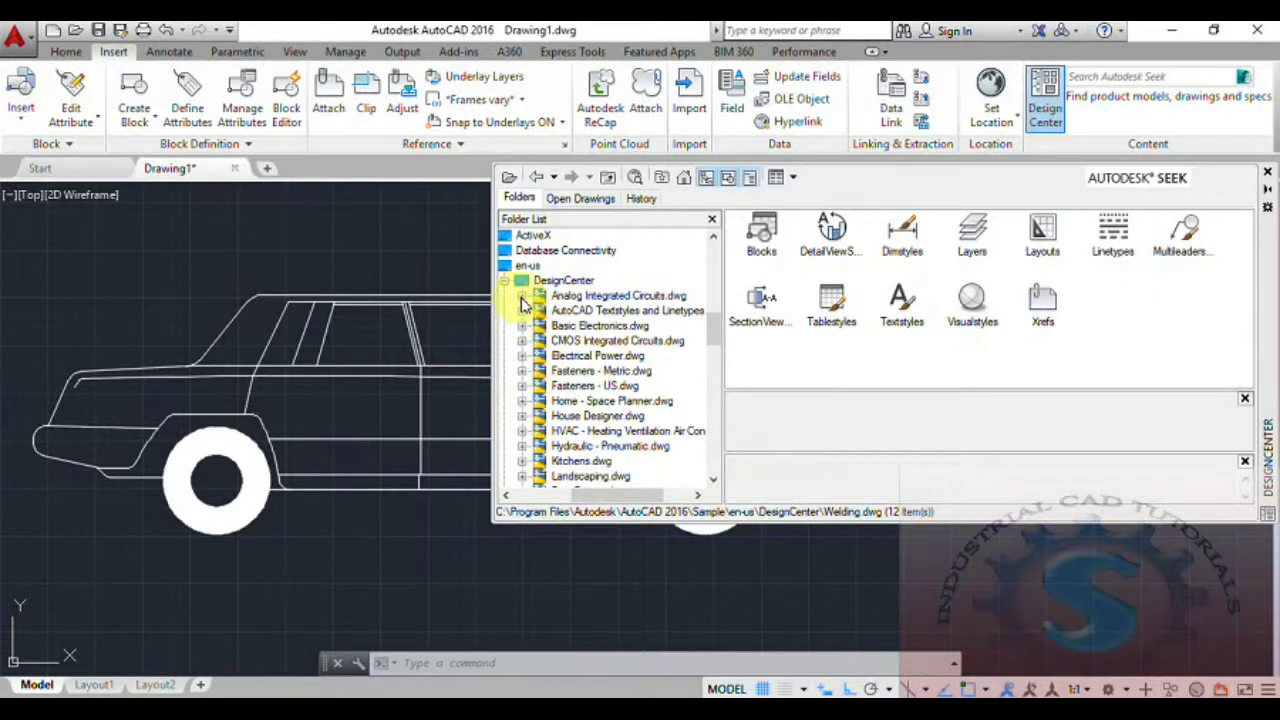
click(512, 288)
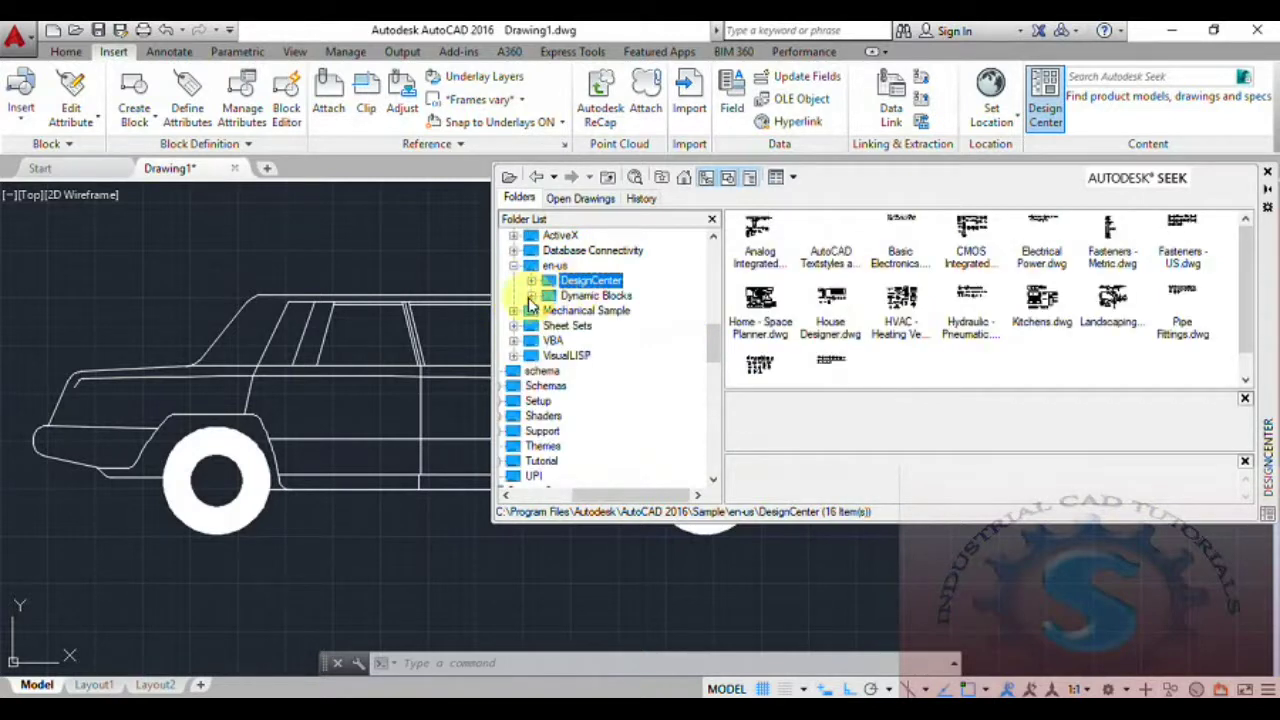
click(530, 297)
Drag the _NA-Geometrical north arrow from Annotation - Imperial.dwg's blocks onto the canvas
click(608, 282)
click(608, 295)
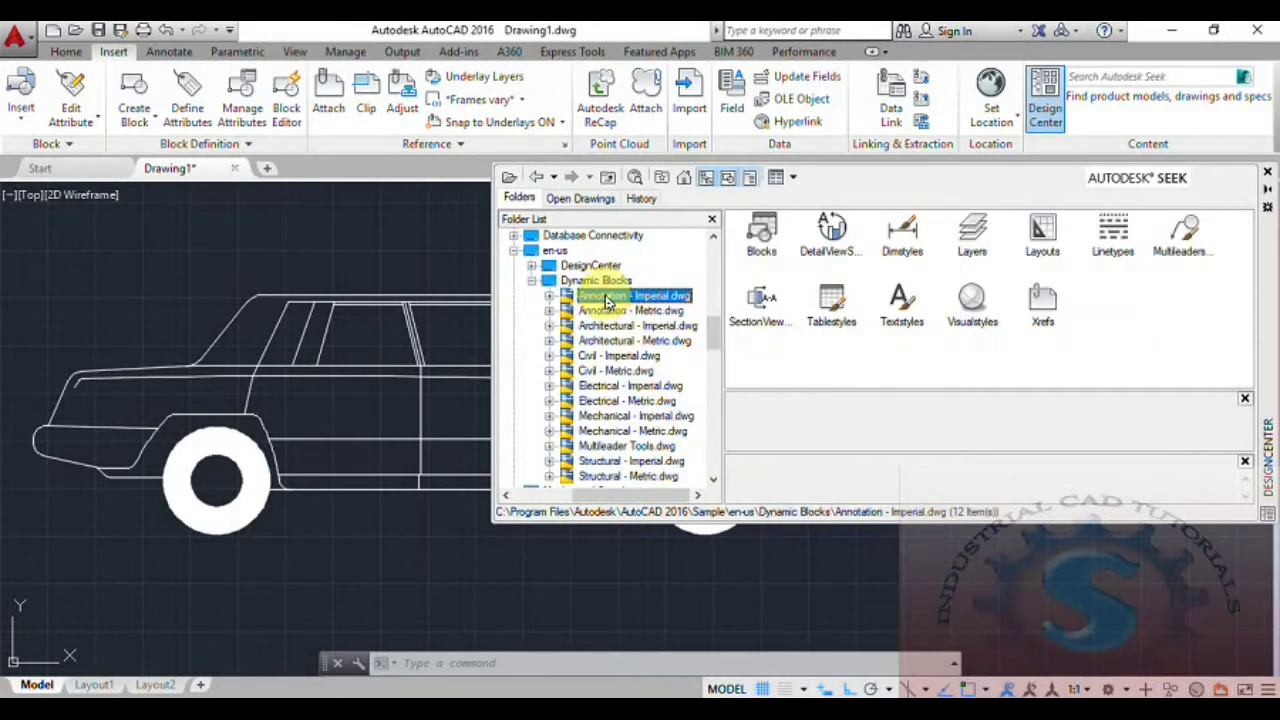
double_click(768, 252)
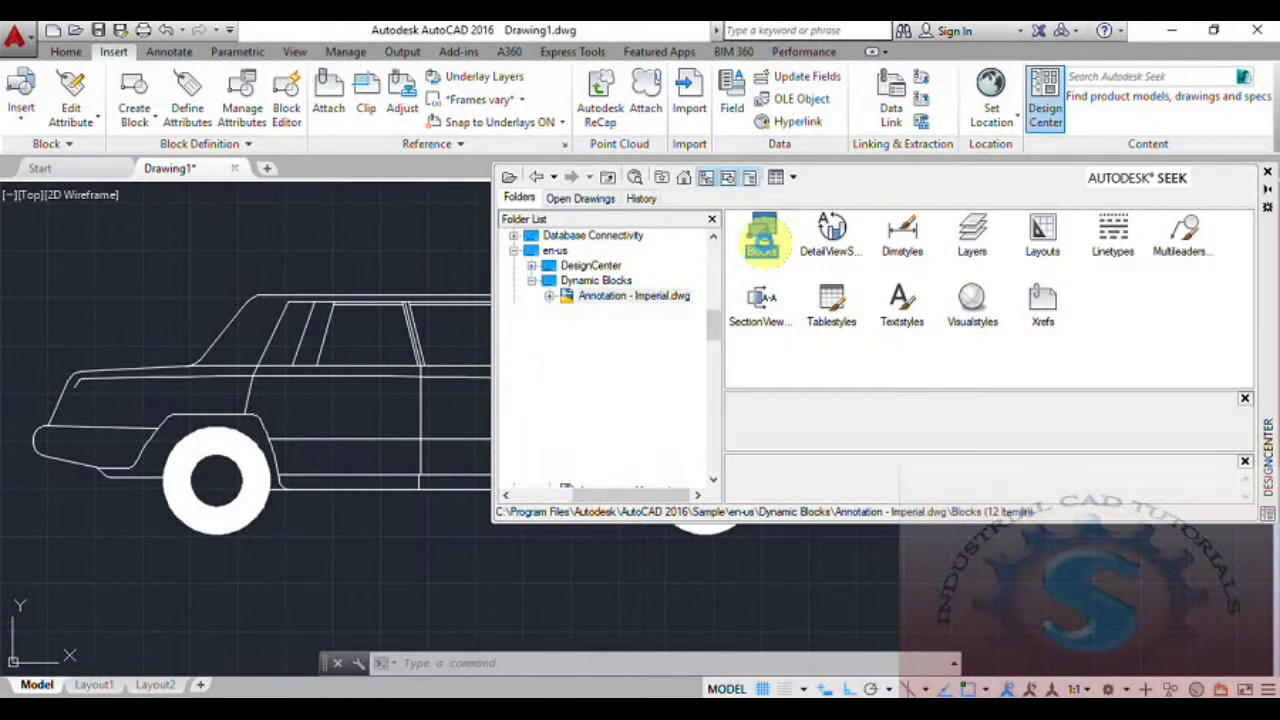
click(768, 252)
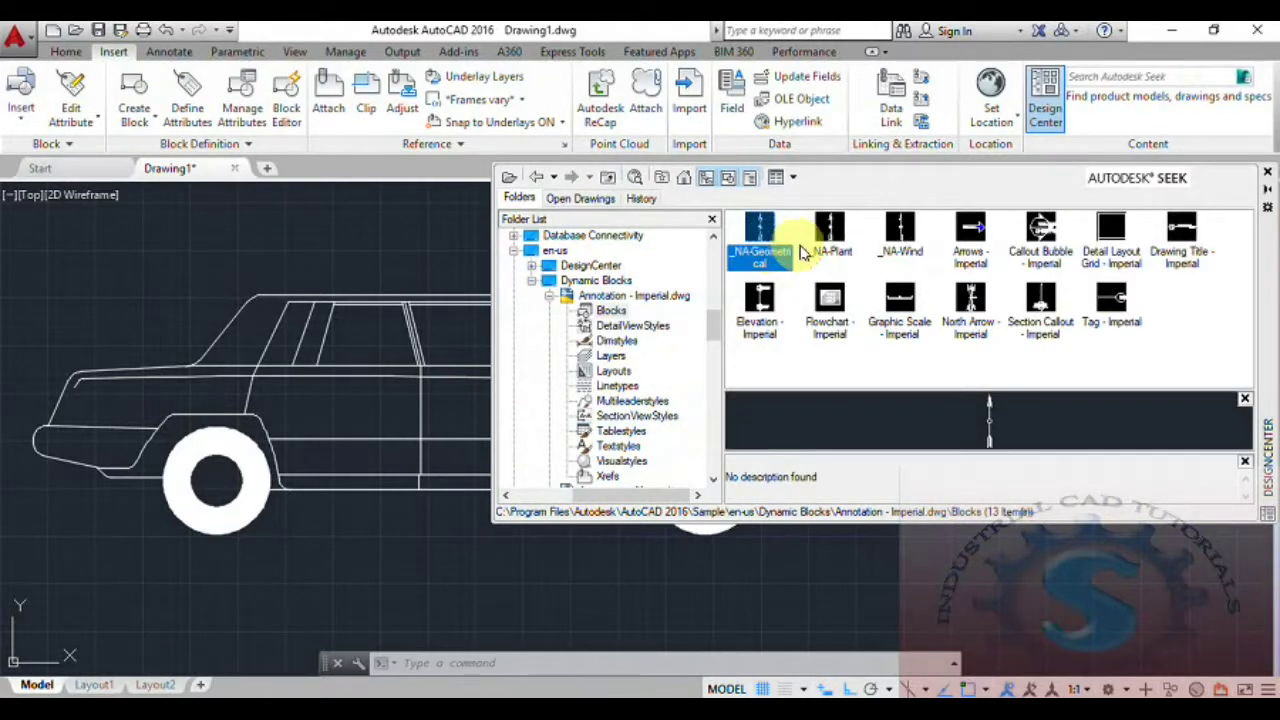
mouse_move(757, 239)
mouse_down()
mouse_move(586, 477)
mouse_move(390, 583)
mouse_up()
Preview the Graphic Scale, North Arrow, Section Callout and Tag Imperial annotation blocks
scroll(412, 575, up, 10)
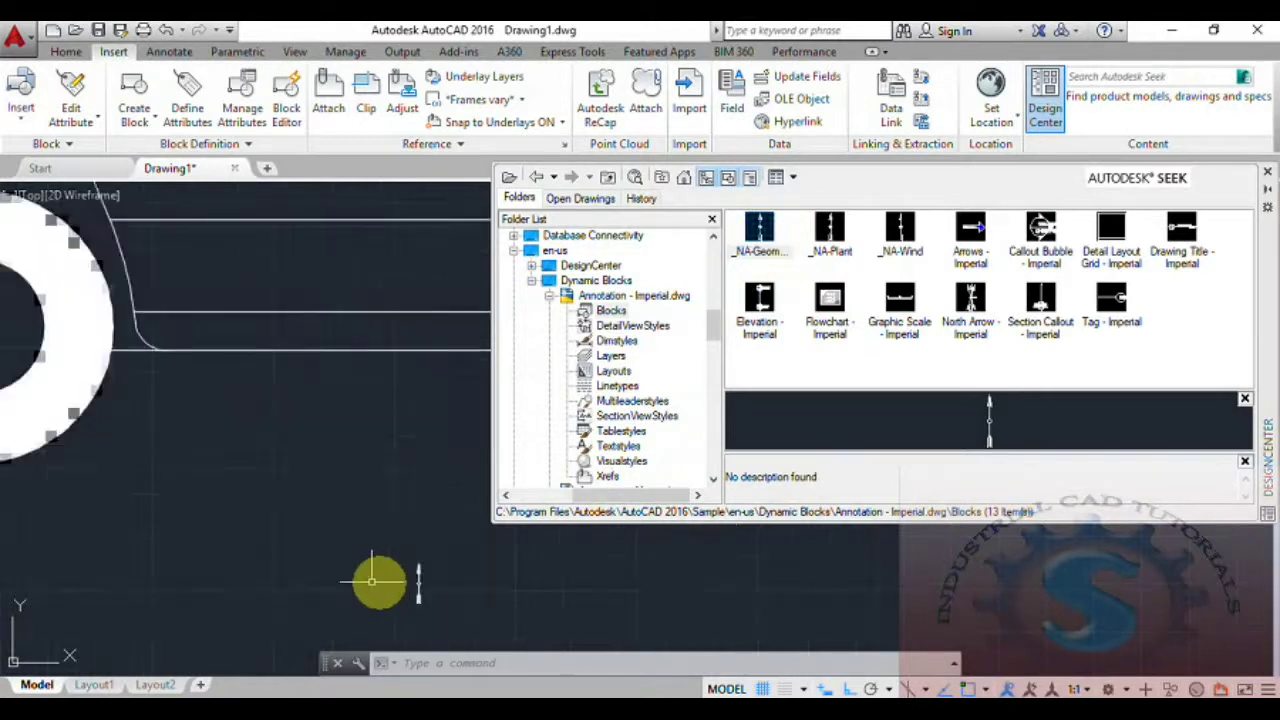
scroll(328, 490, down, 5)
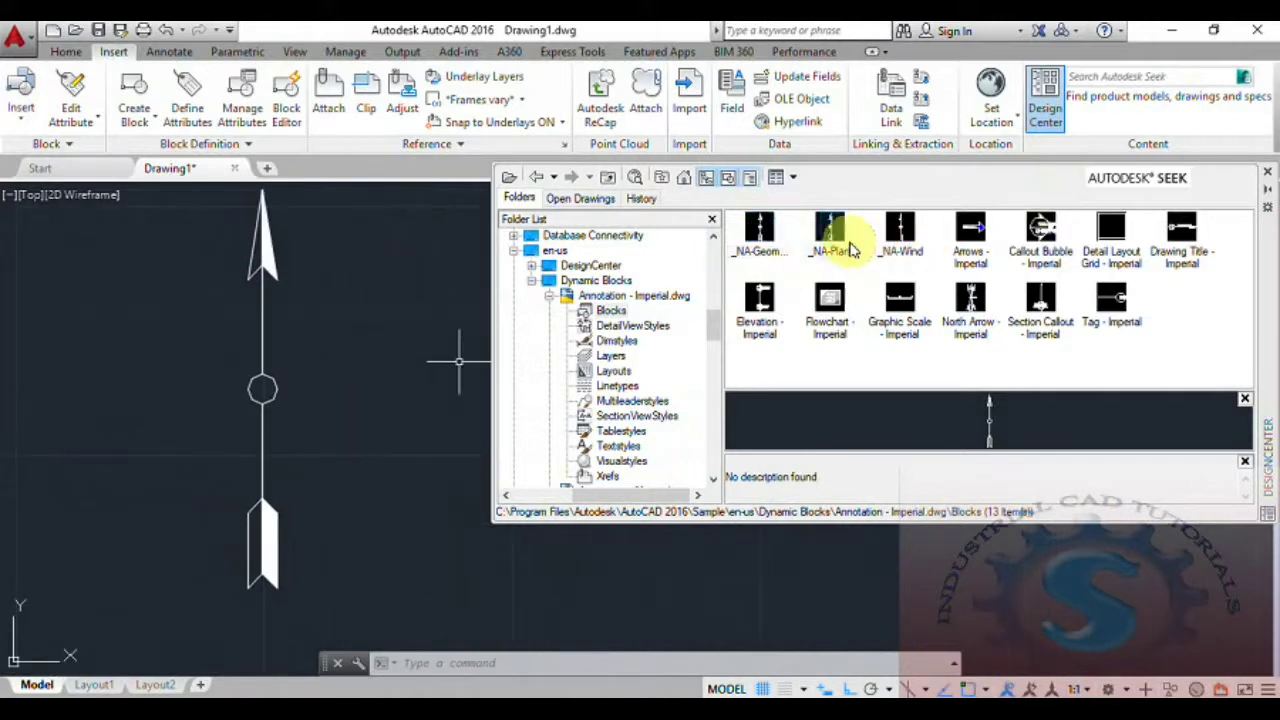
click(898, 305)
click(970, 302)
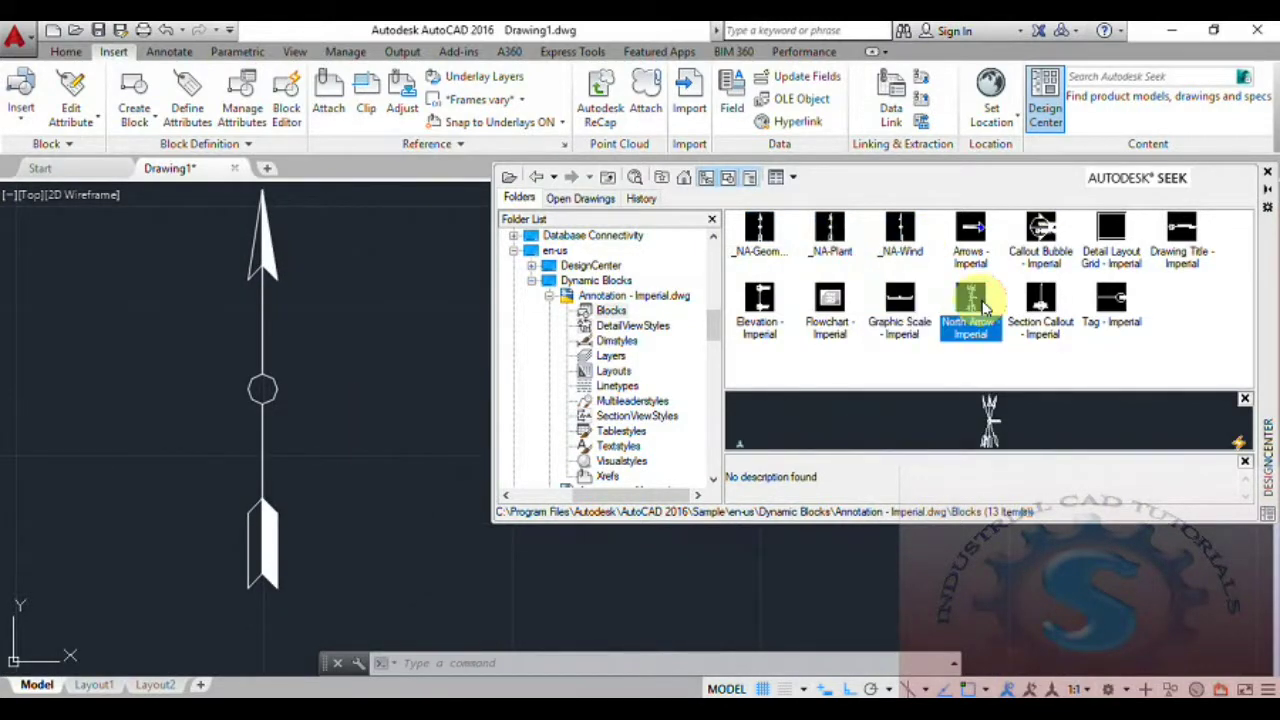
click(1040, 302)
click(914, 310)
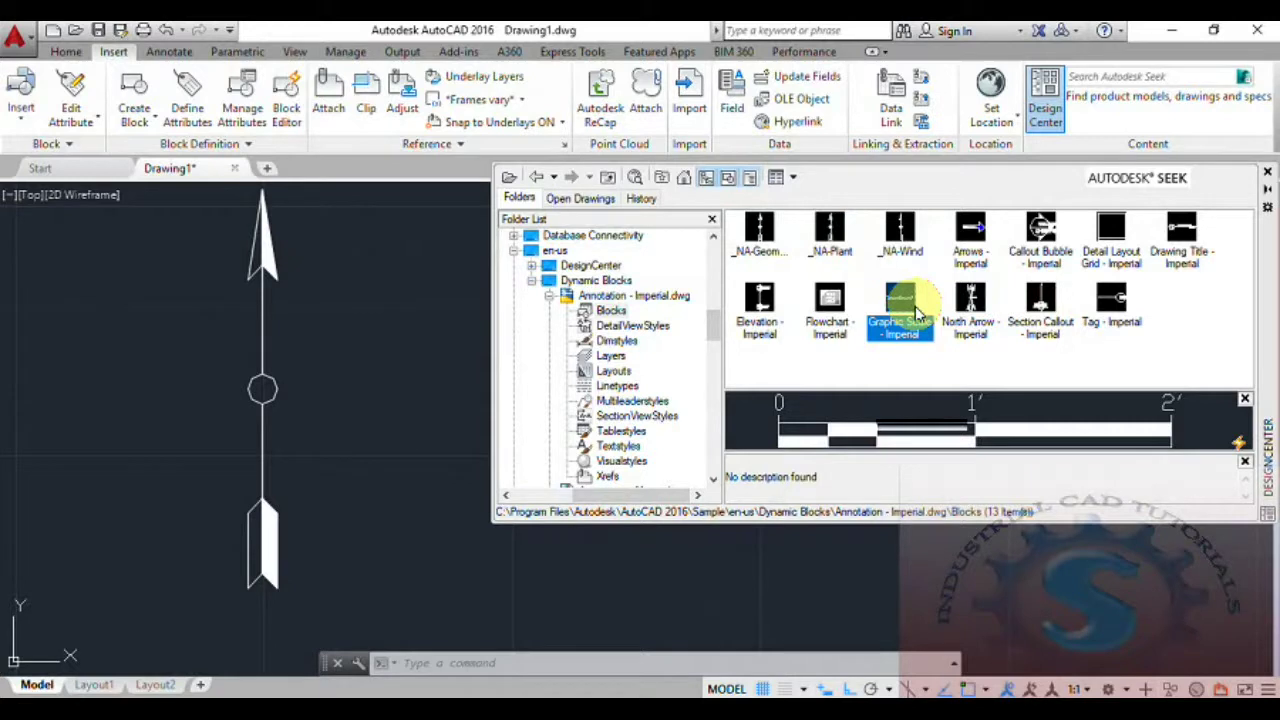
click(1112, 300)
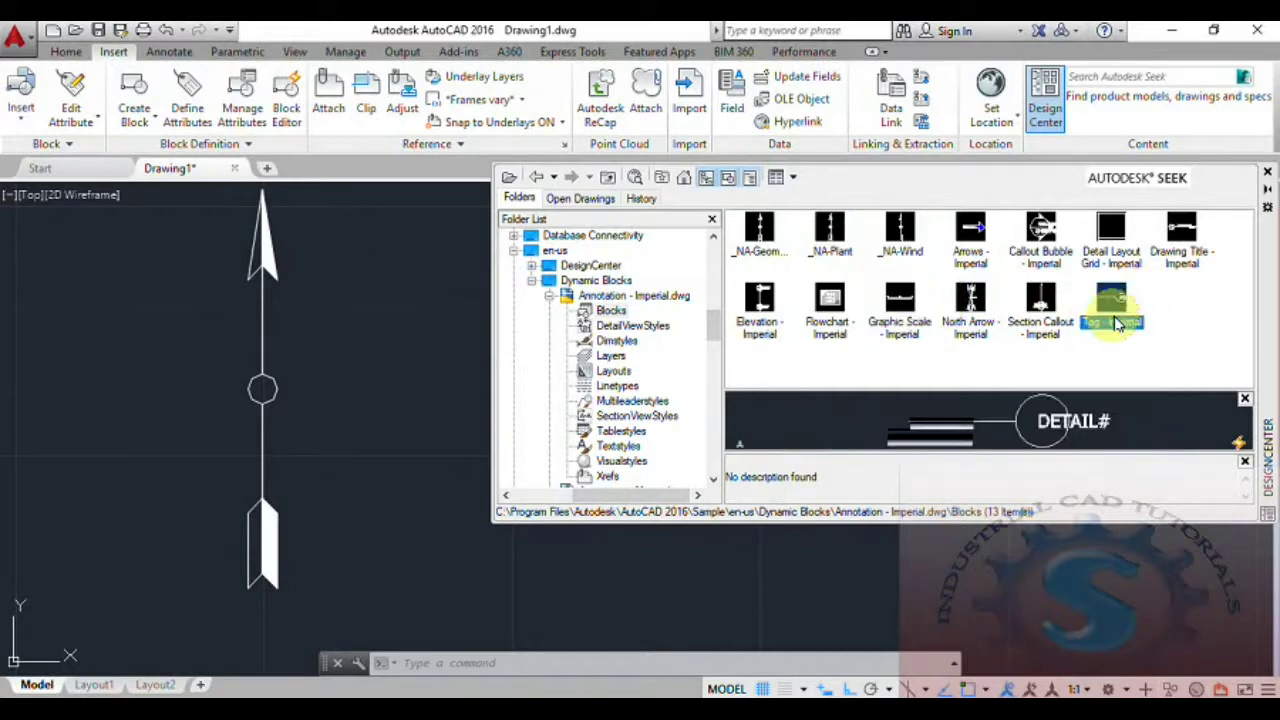
click(550, 298)
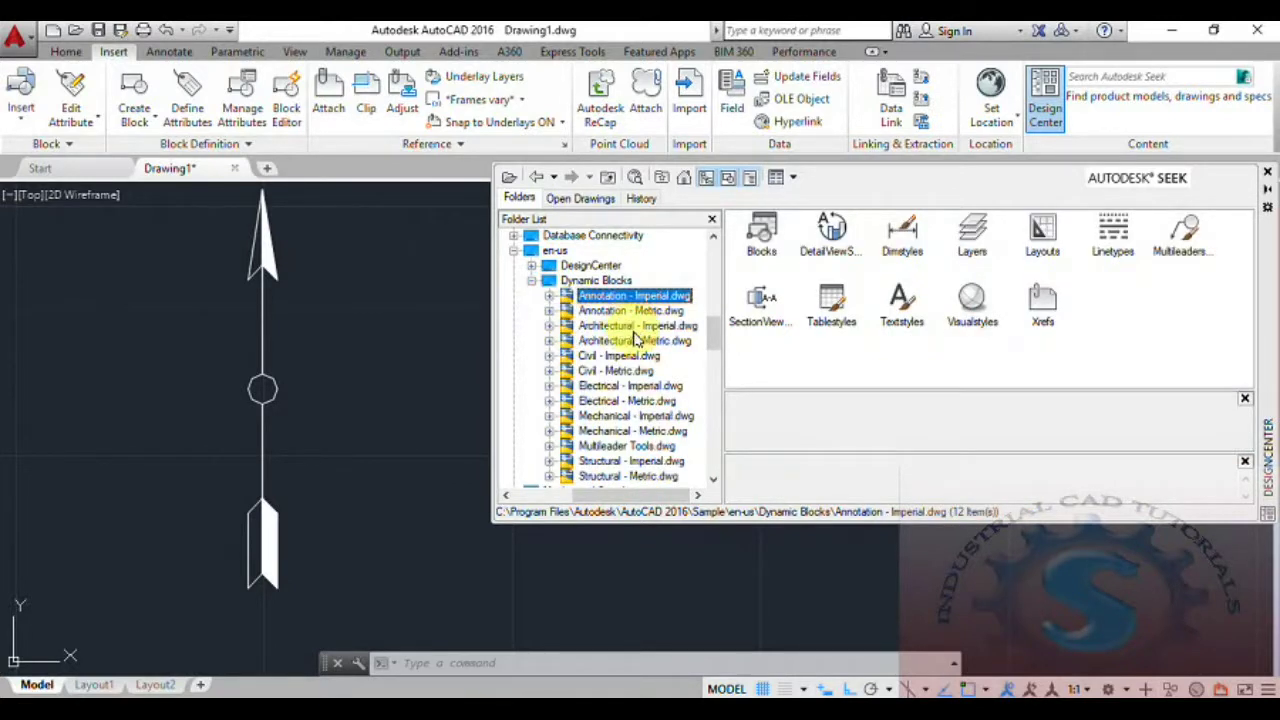
Browse Mechanical - Metric.dwg blocks, previewing Equipment Label and Hex Head Bolt
scroll(612, 330, down, 2)
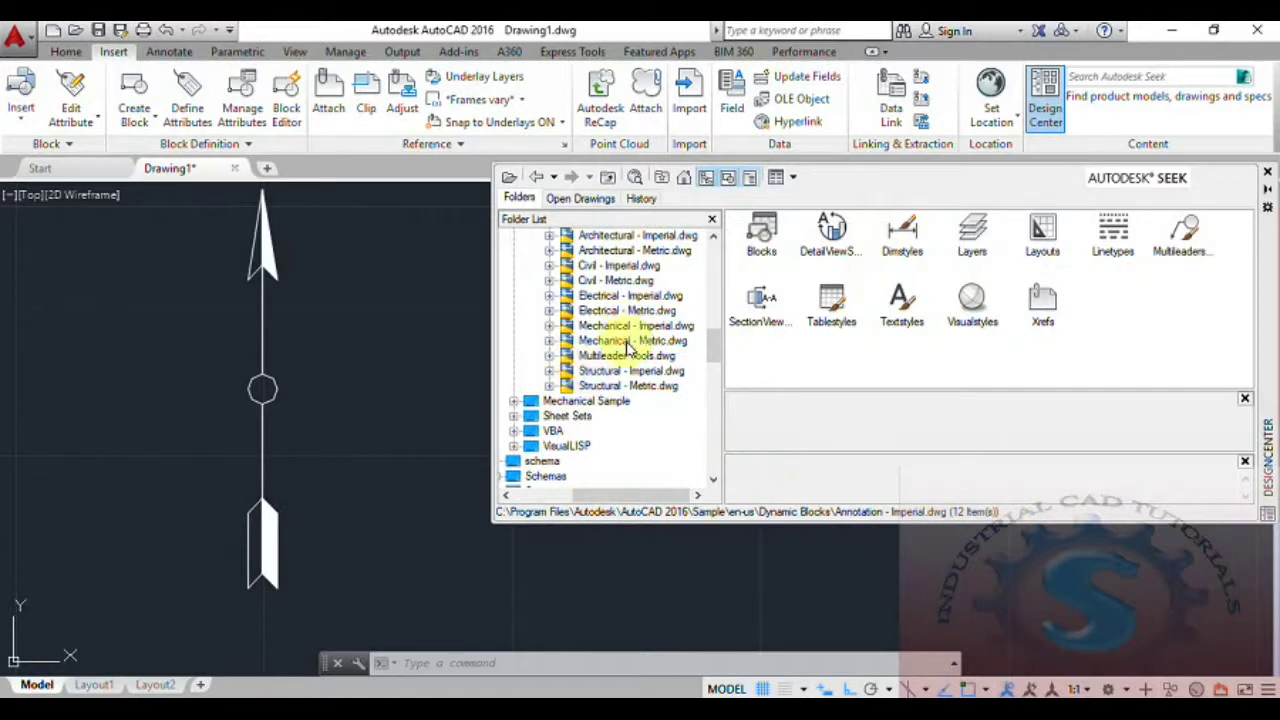
click(549, 341)
click(605, 311)
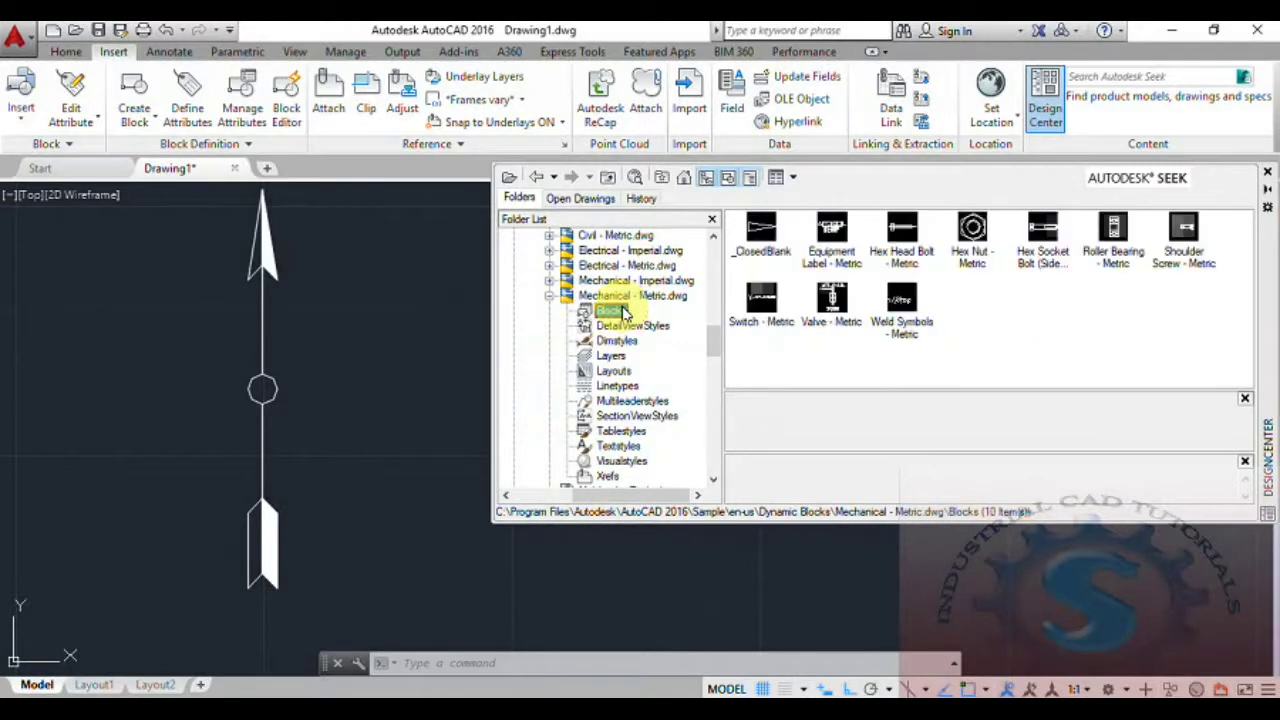
click(830, 228)
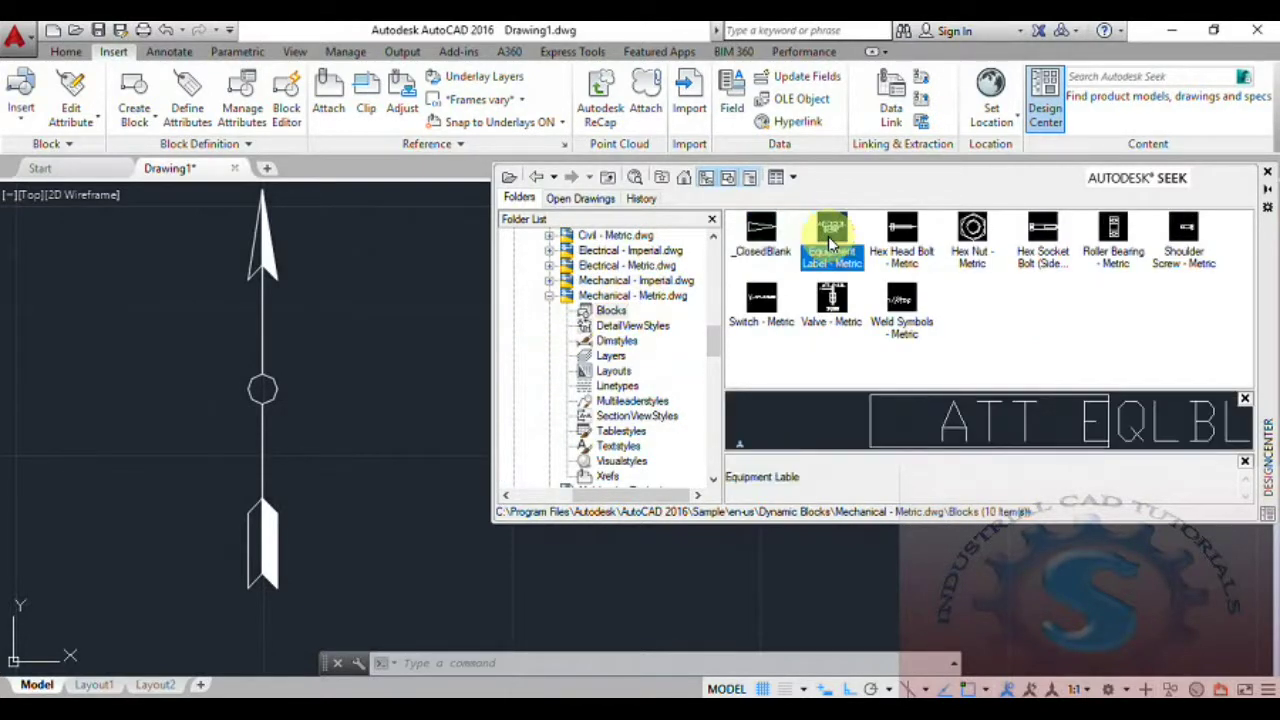
click(905, 243)
click(549, 296)
List the blocks of Mechanical Sample's Data Extraction and Multileaders Sample.dwg
scroll(575, 400, up, 6)
click(528, 326)
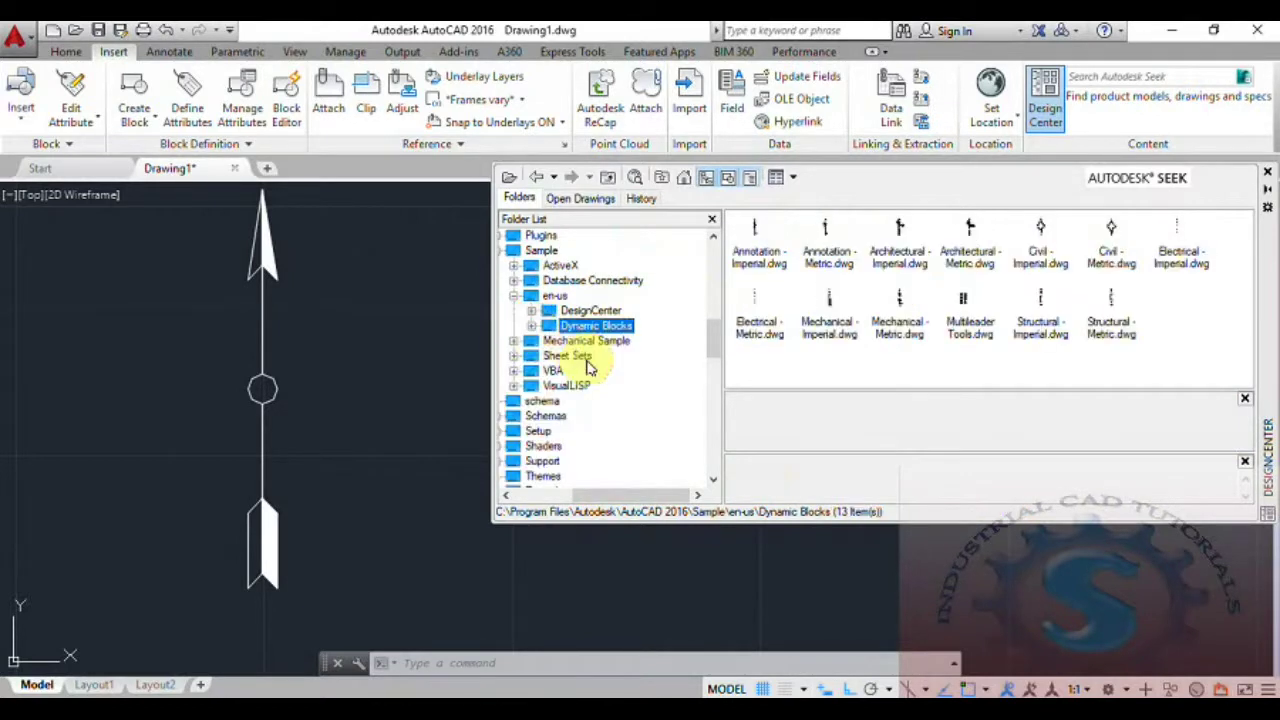
scroll(560, 340, down, 1)
click(513, 296)
click(568, 311)
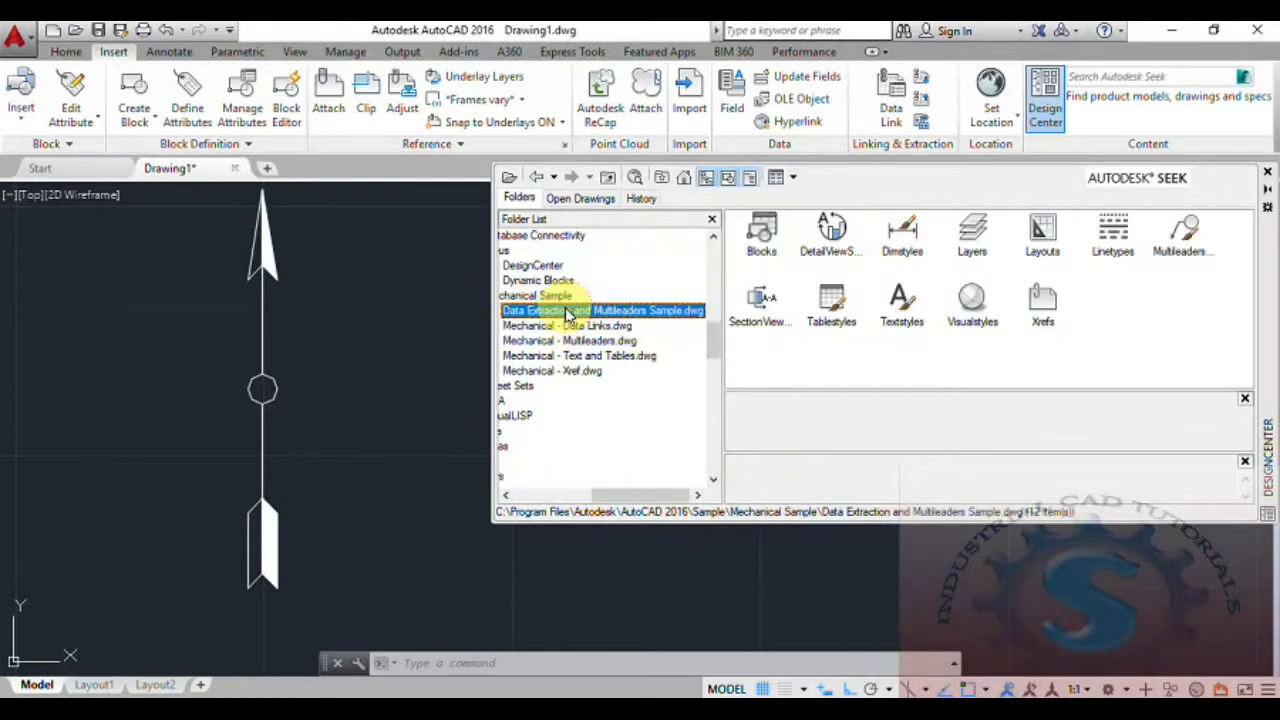
drag(655, 495, 620, 494)
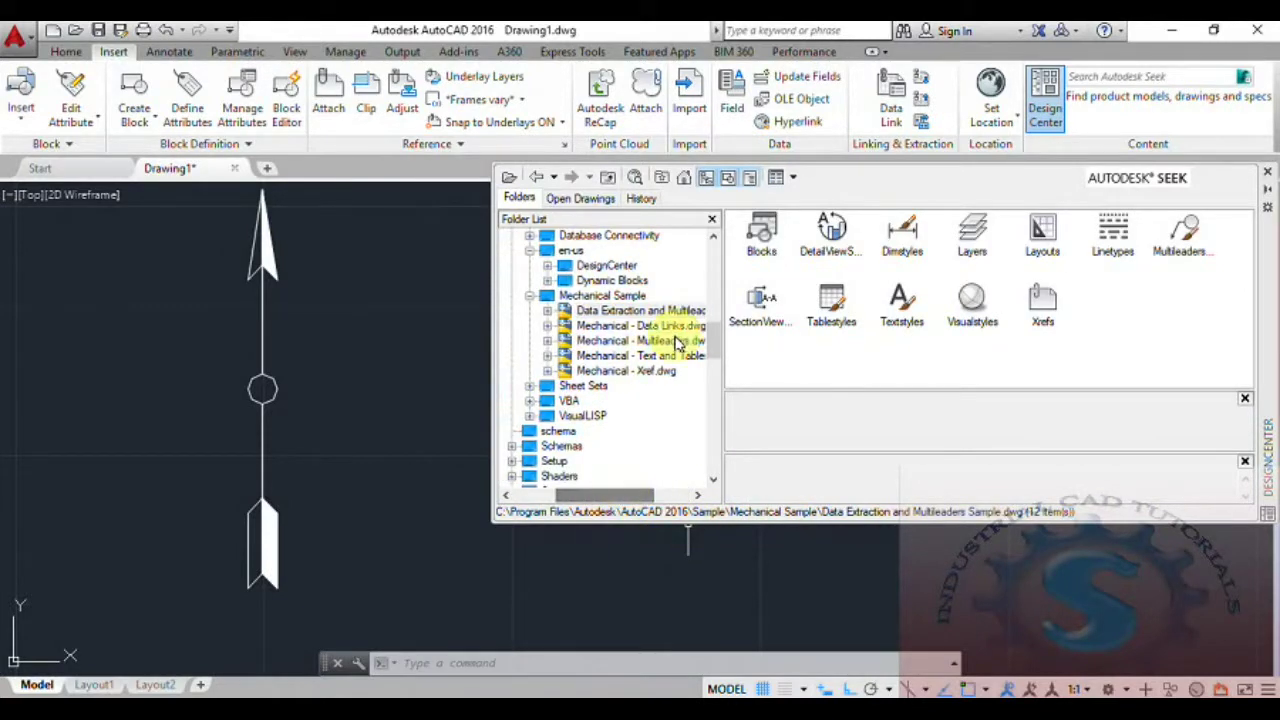
double_click(760, 238)
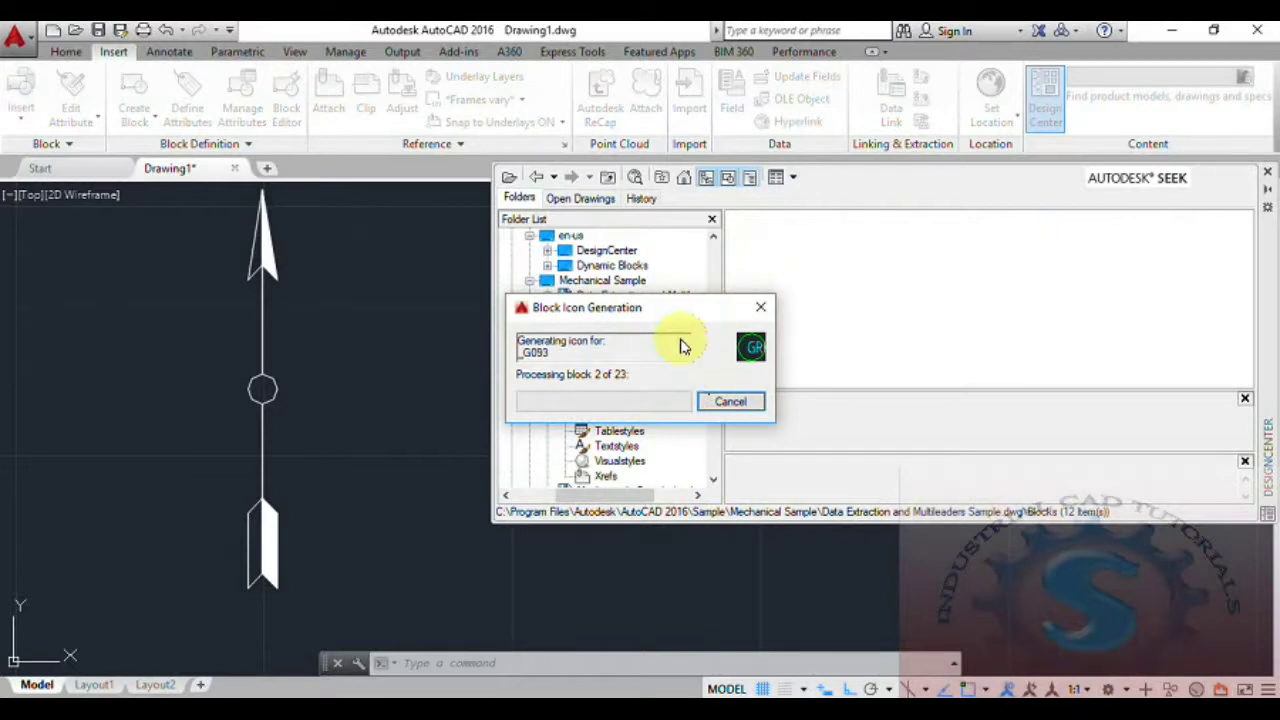
Drop the _G053 ISSUED FOR CONSTRUCTION stamp under the car and frame both in view
drag(680, 313, 820, 296)
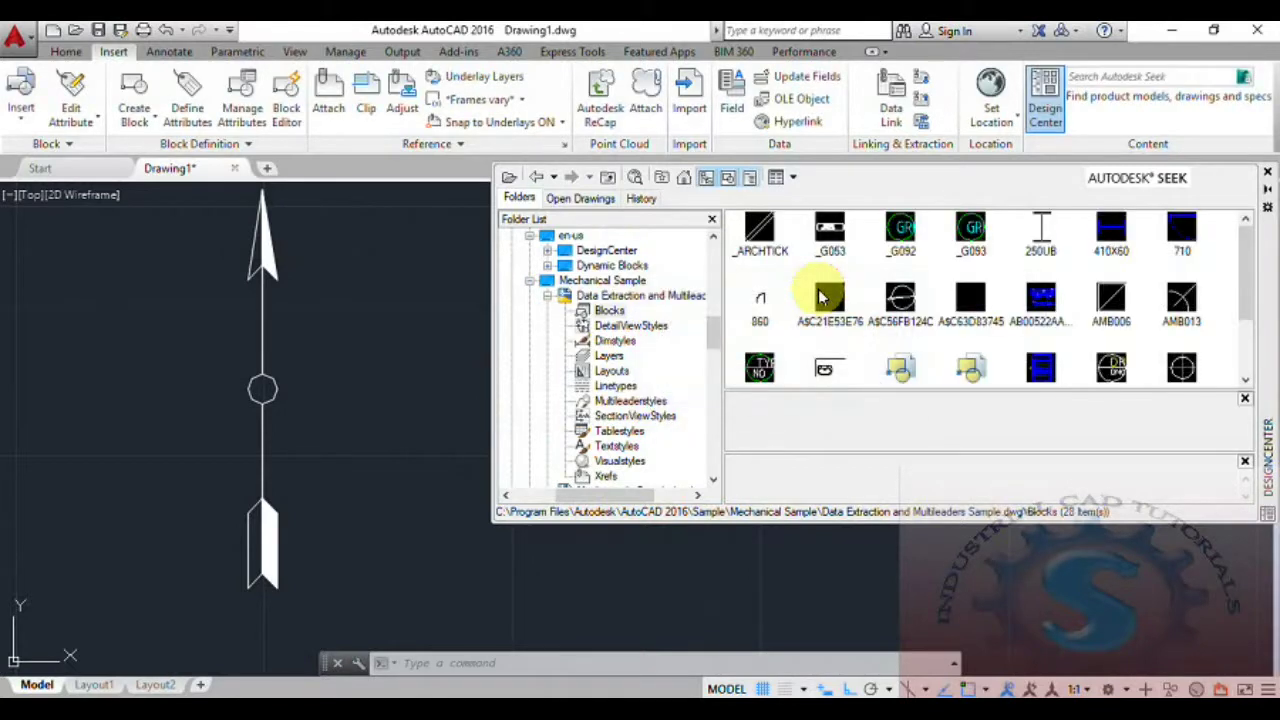
click(768, 250)
click(835, 248)
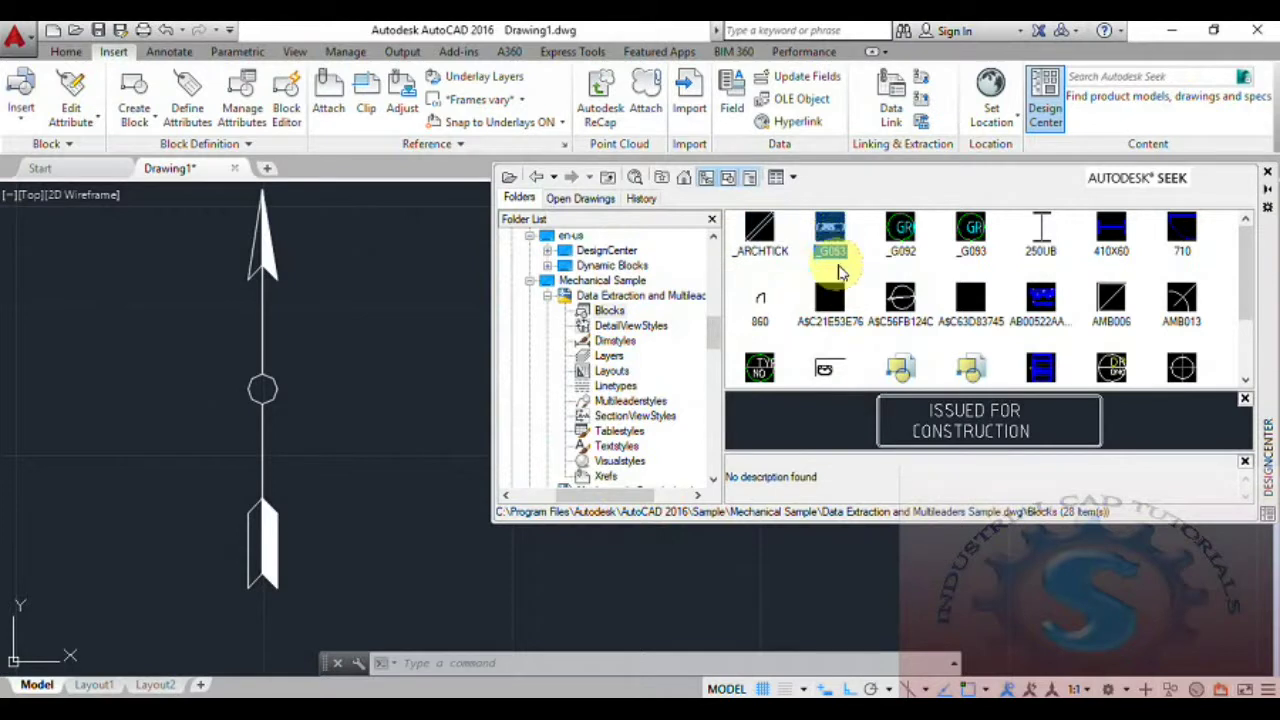
mouse_move(829, 229)
mouse_down()
mouse_move(240, 368)
mouse_move(335, 365)
mouse_up()
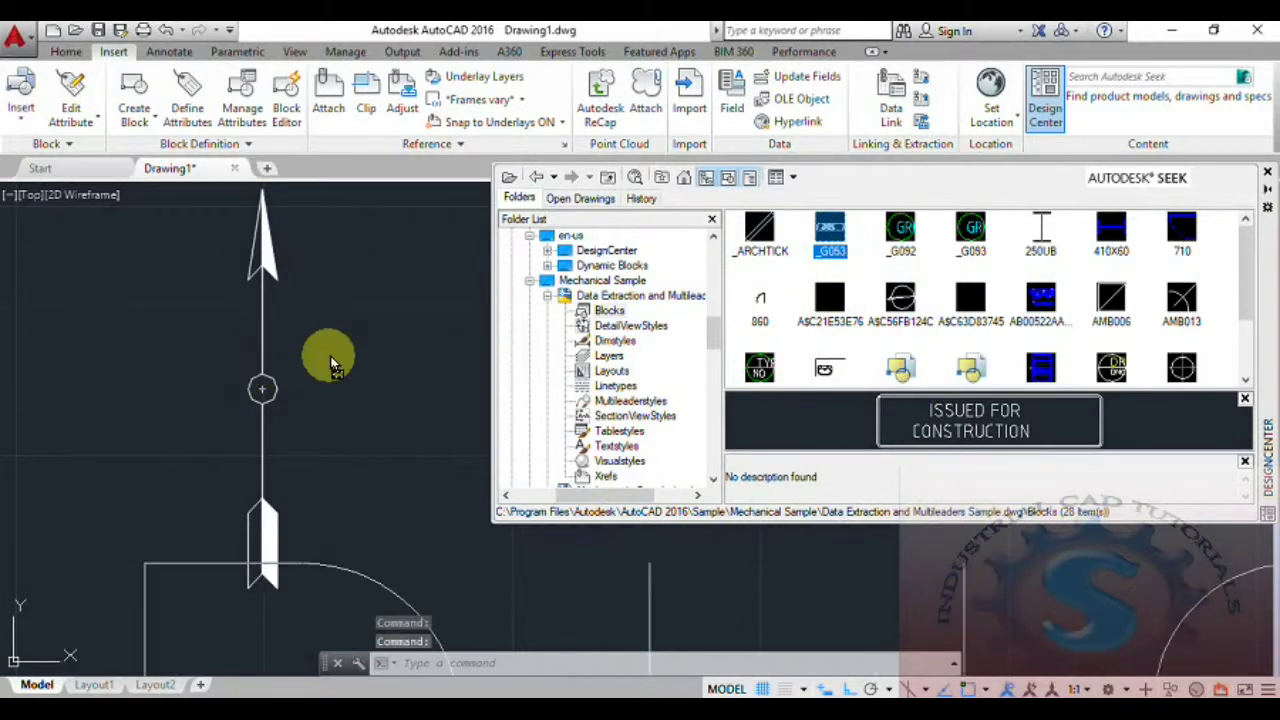
scroll(366, 471, down, 5)
middle_drag(357, 480, 237, 478)
scroll(237, 478, up, 1)
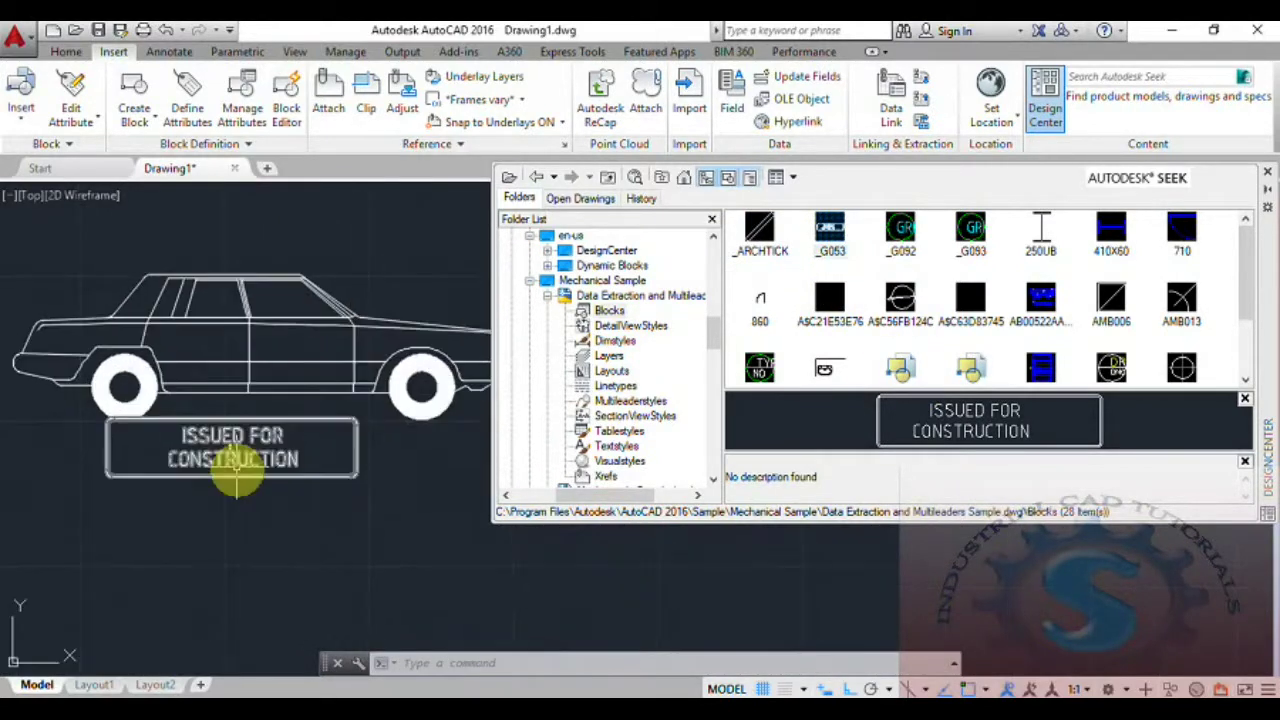
scroll(237, 478, up, 2)
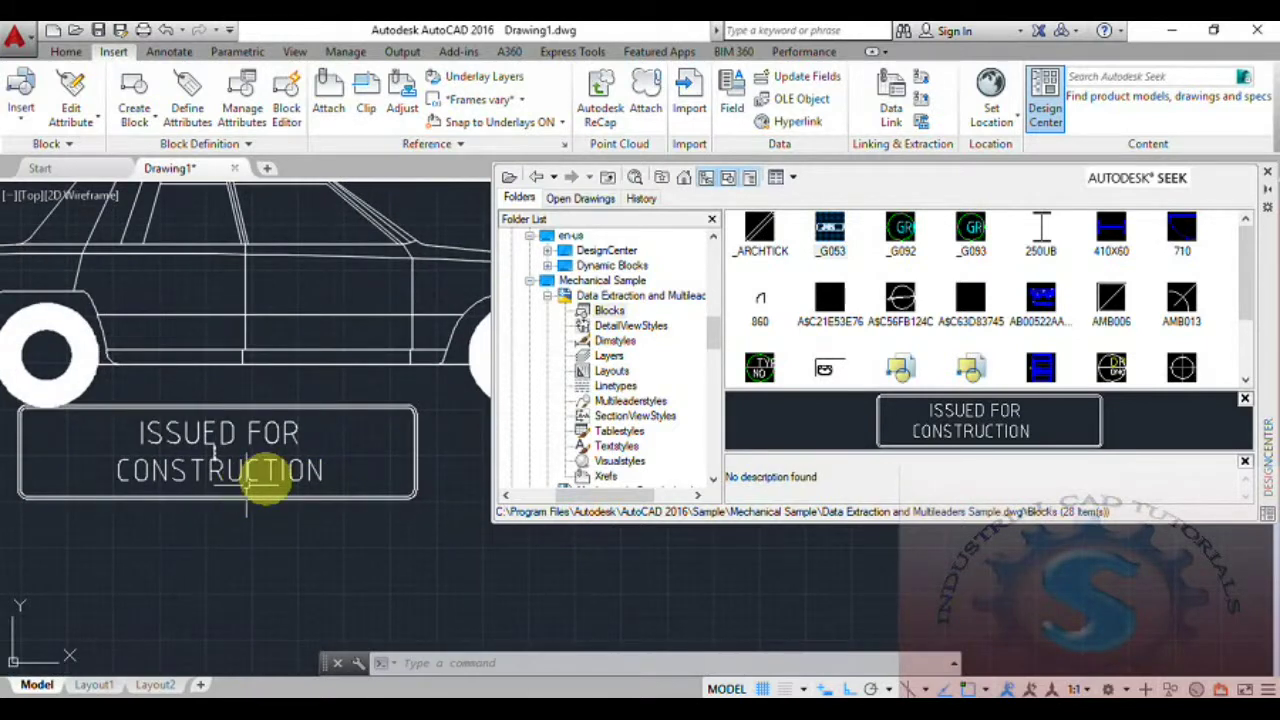
click(966, 322)
click(1040, 305)
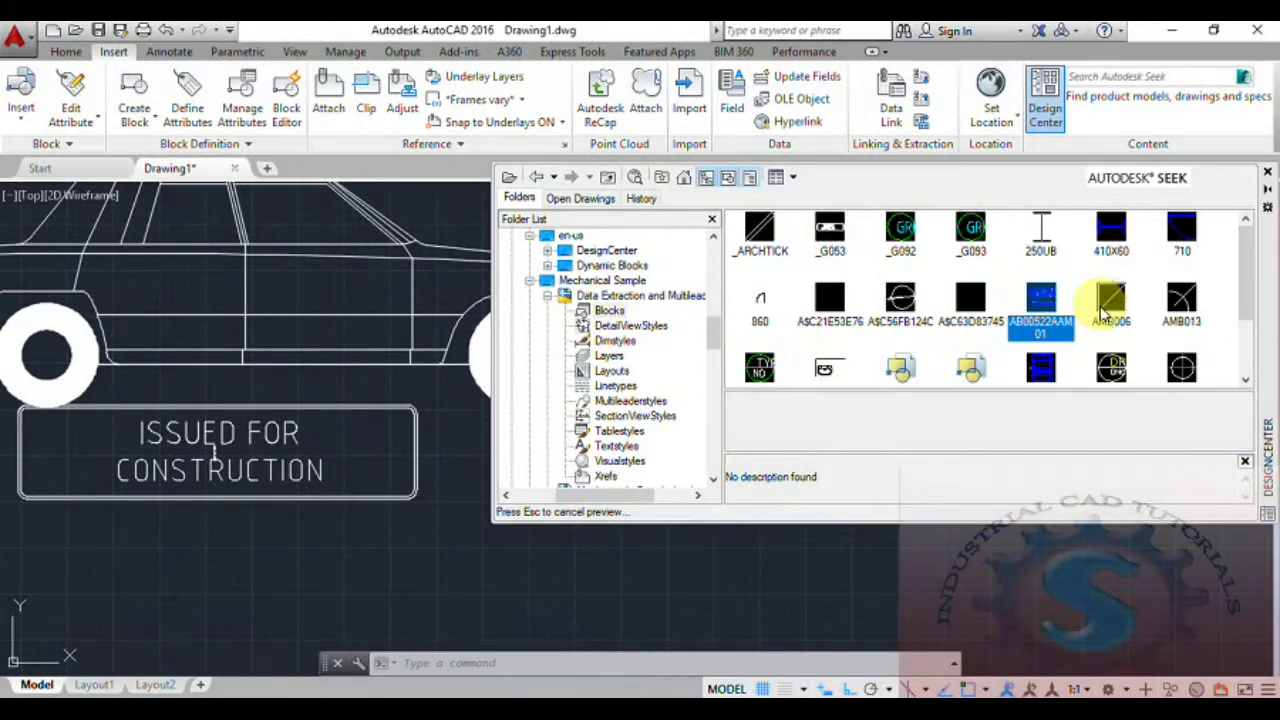
Show the blocks inside Mechanical - Data Links.dwg in DesignCenter
click(548, 297)
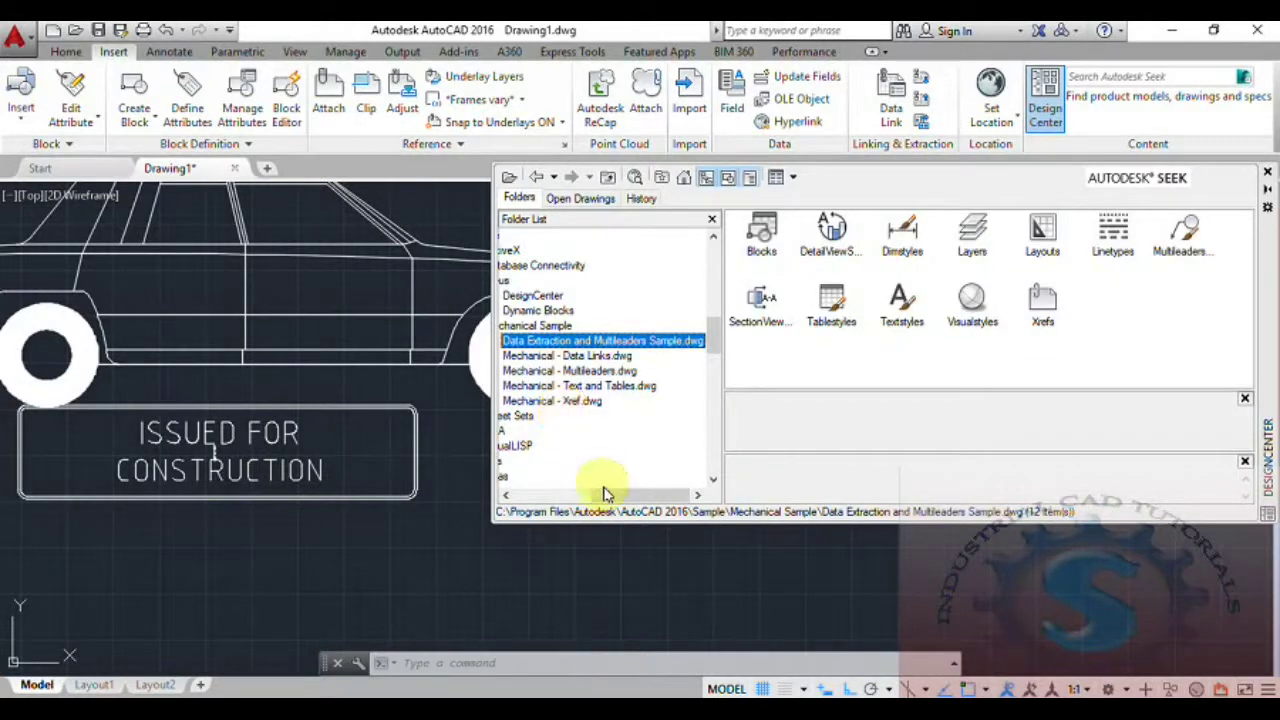
click(604, 495)
drag(604, 500, 592, 500)
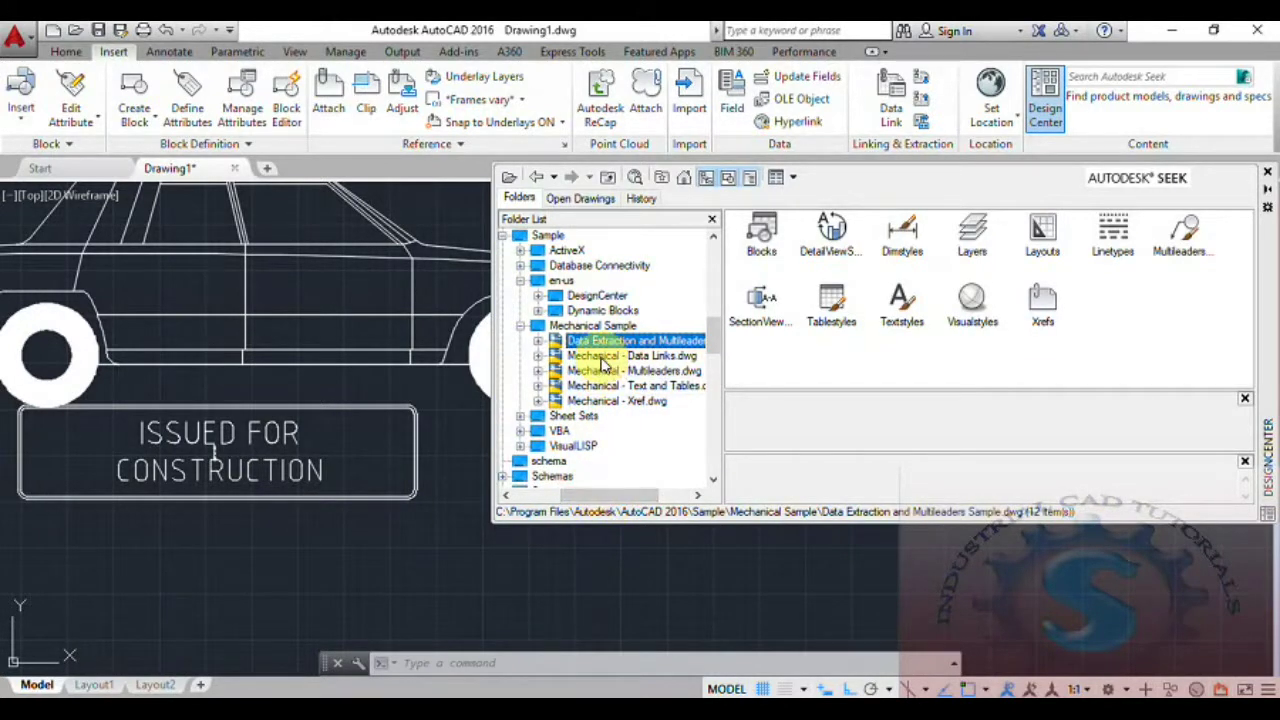
click(538, 356)
click(600, 311)
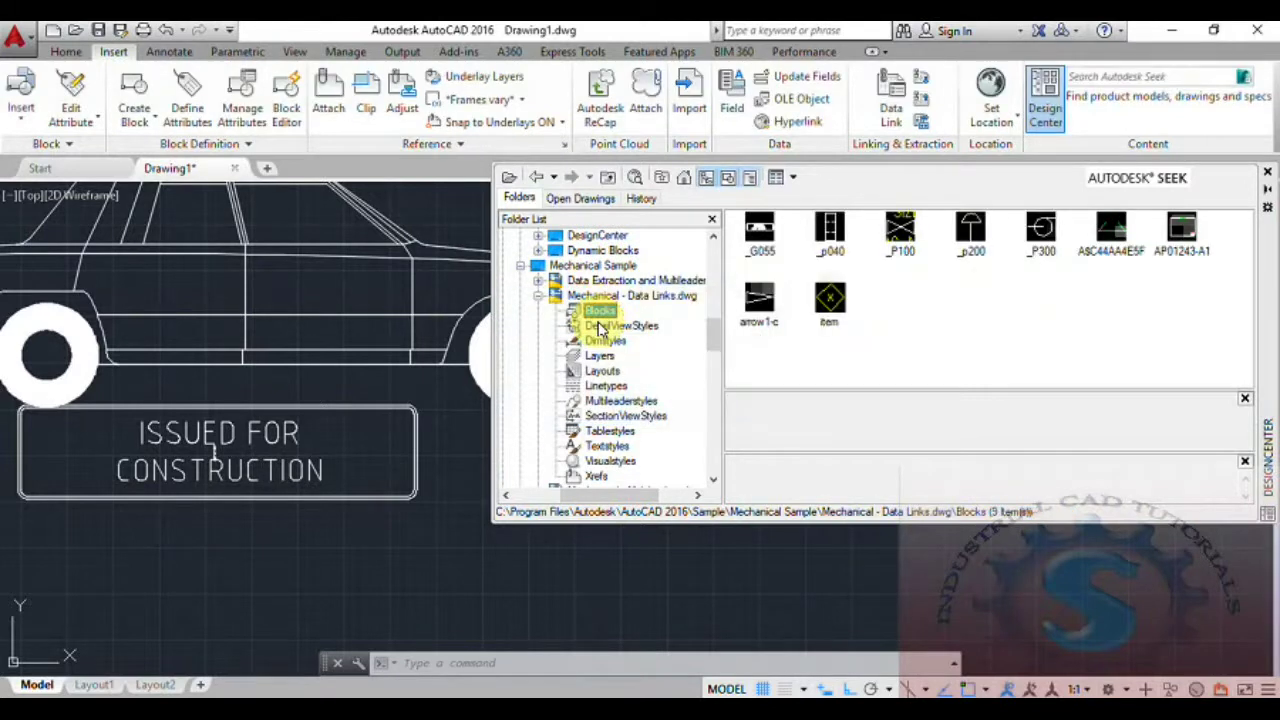
Place the _G055 ISSUED FOR CLIENT REVIEW stamp in the drawing and centre it in view
click(763, 238)
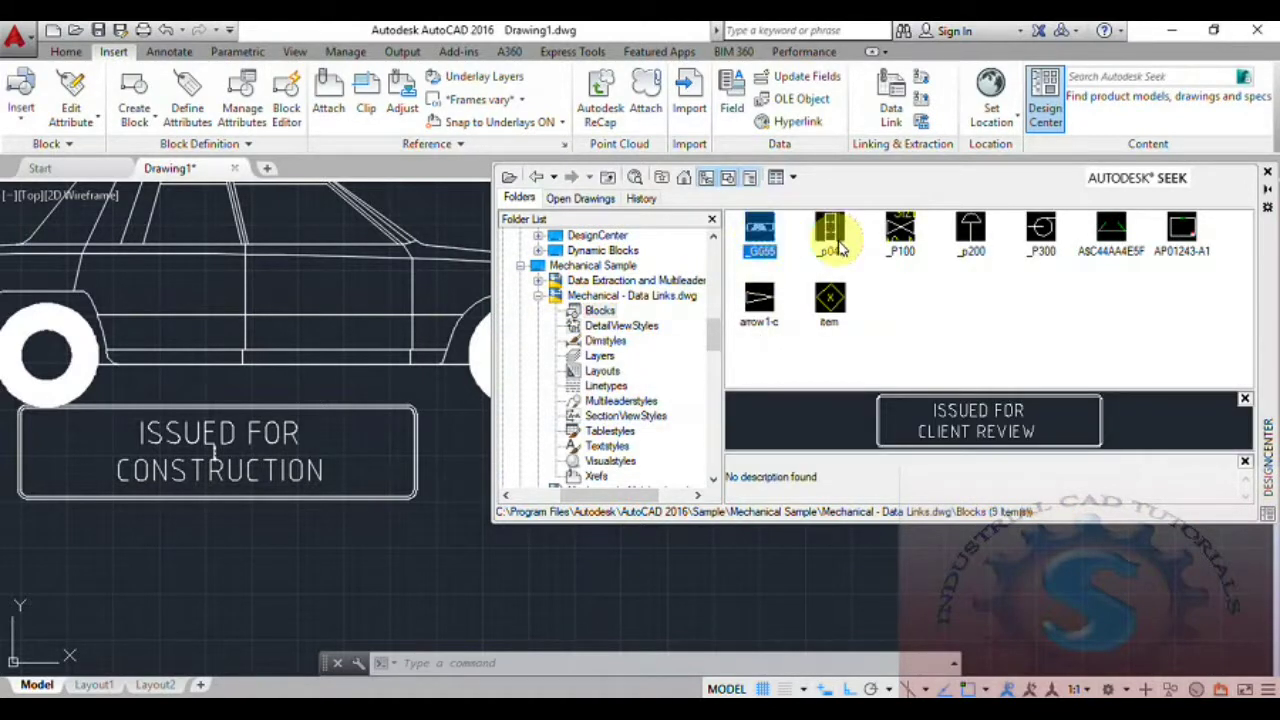
drag(757, 232, 266, 563)
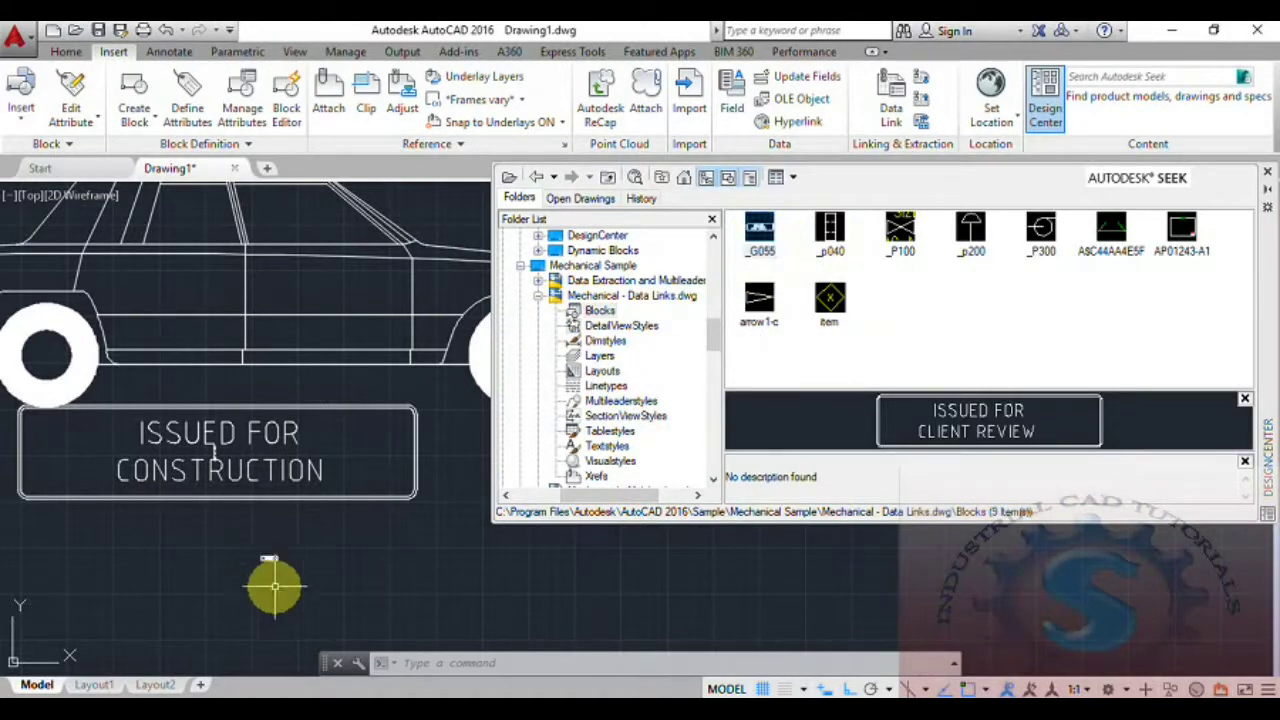
scroll(267, 558, up, 10)
middle_drag(268, 580, 340, 372)
scroll(345, 400, down, 2)
scroll(330, 450, up, 3)
click(903, 240)
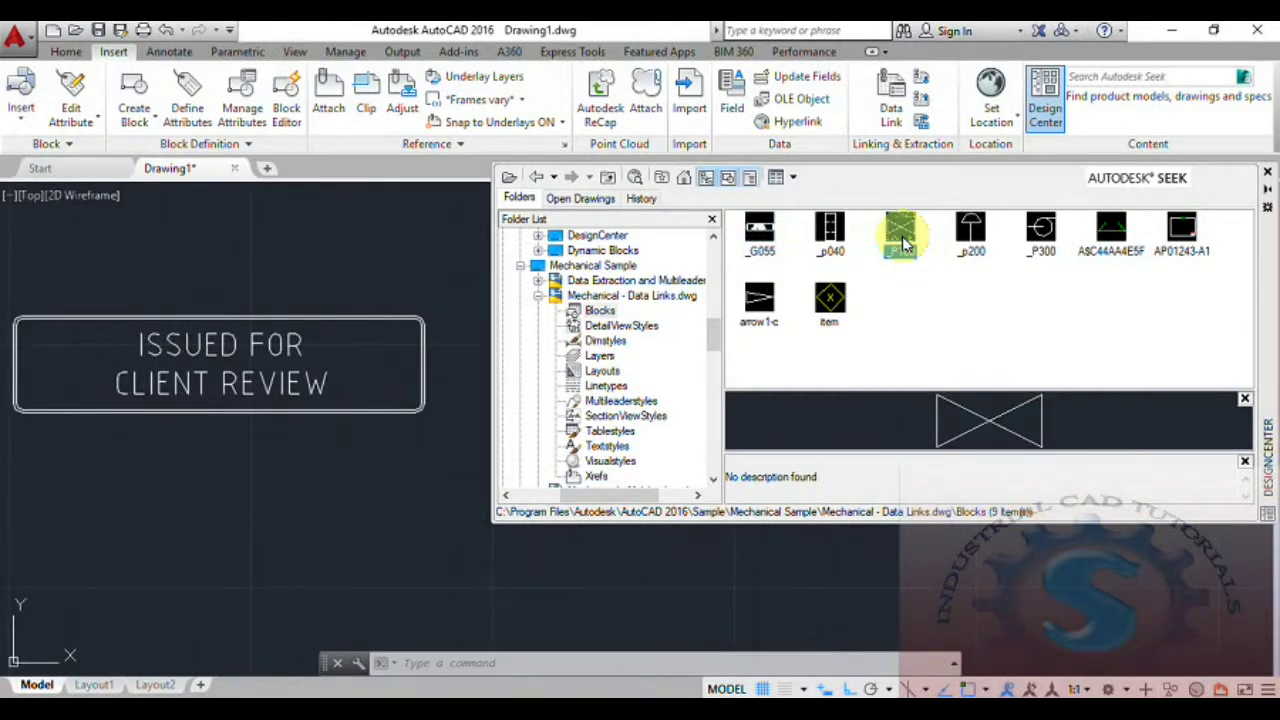
click(538, 296)
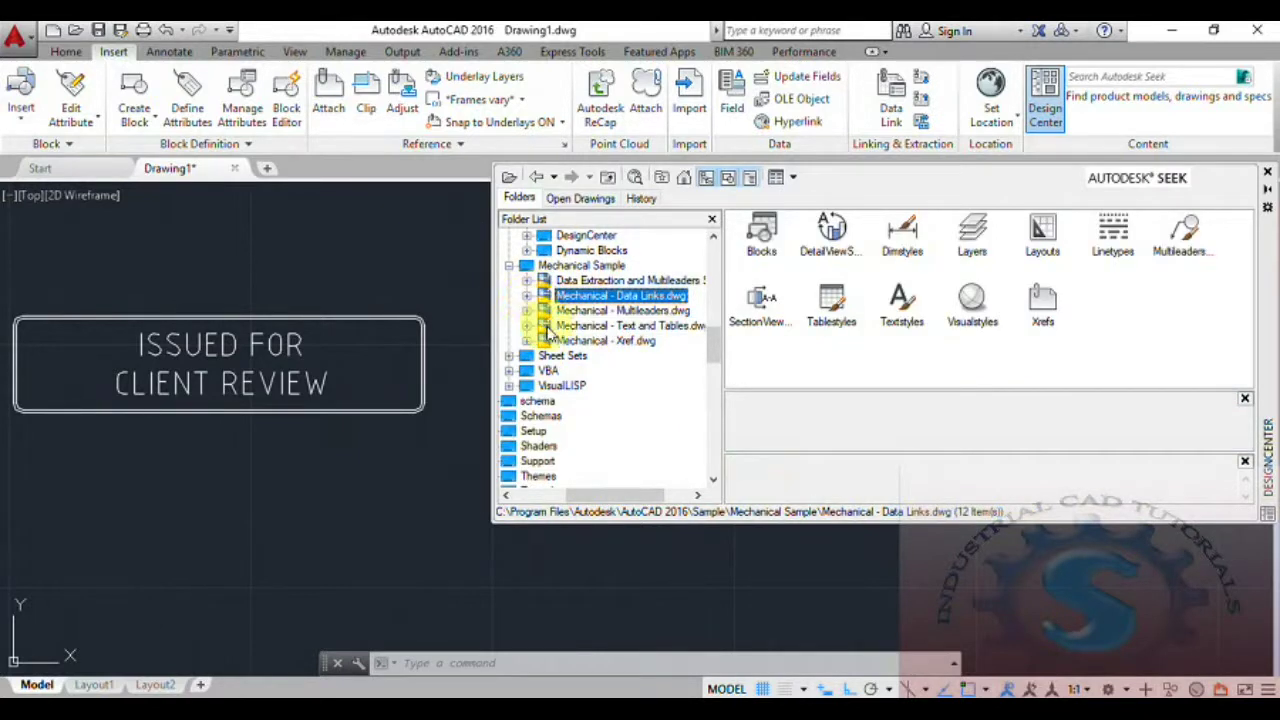
Open the blocks of Sheet Sets > Manufacturing > Cover Sheet.dwg
click(509, 265)
click(513, 281)
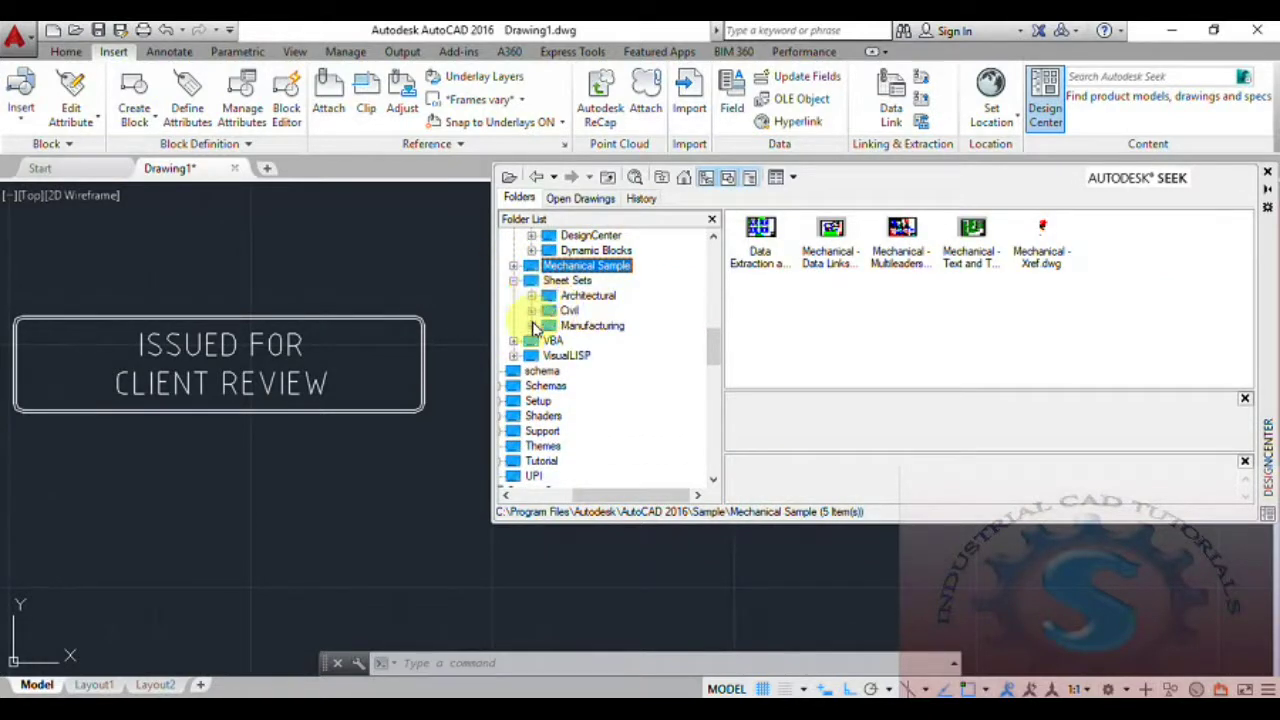
click(532, 327)
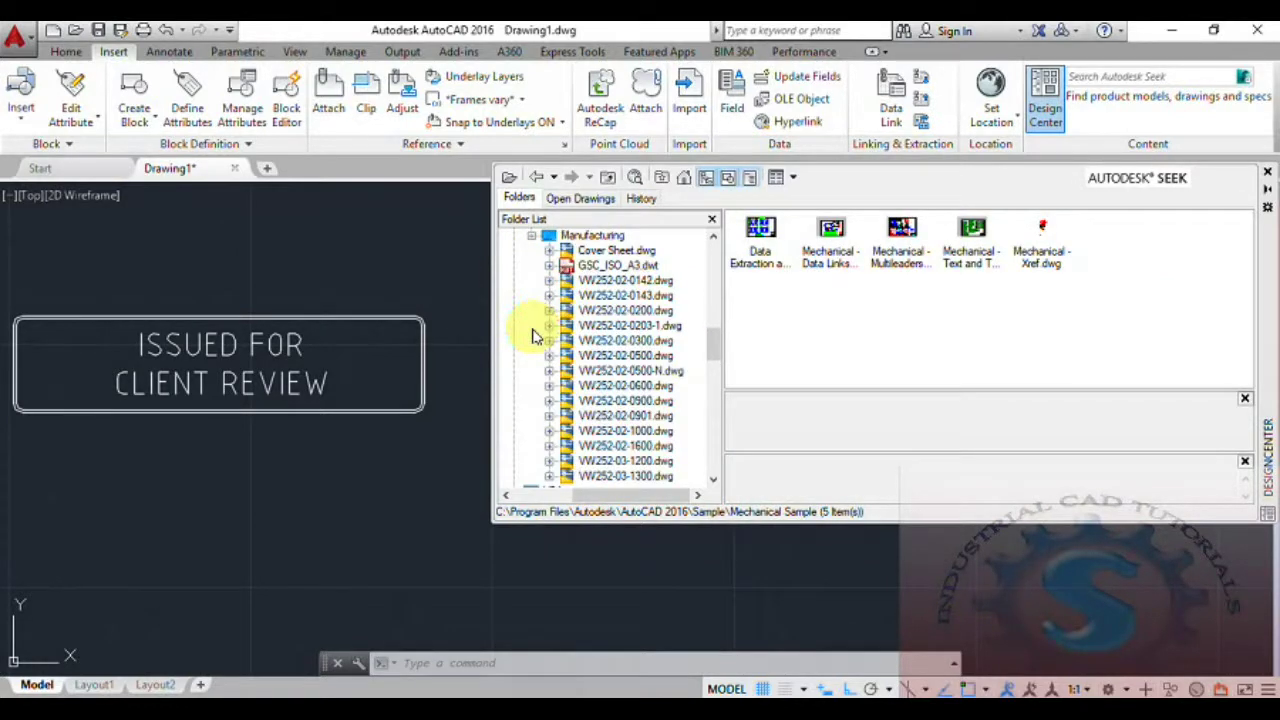
click(590, 251)
double_click(766, 248)
Add the Title block beside the client-review stamp and frame it fully in view
click(766, 246)
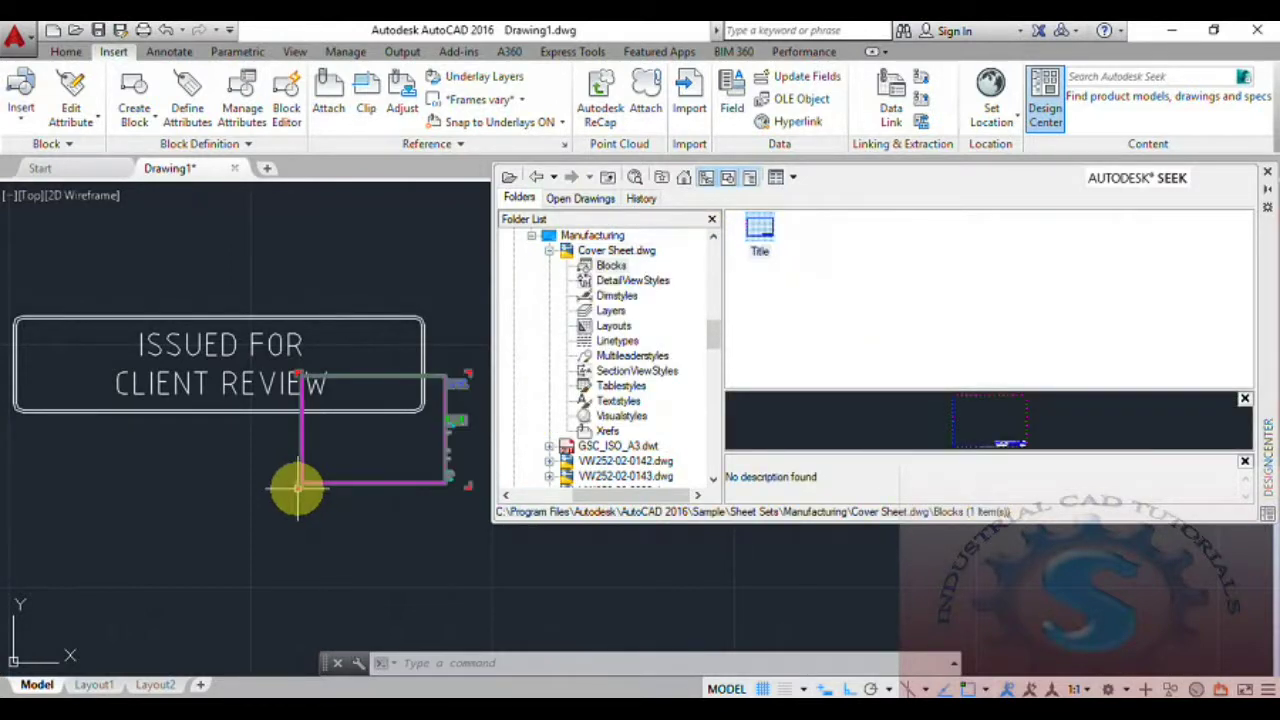
scroll(394, 451, up, 2)
scroll(143, 518, up, 2)
scroll(200, 500, up, 2)
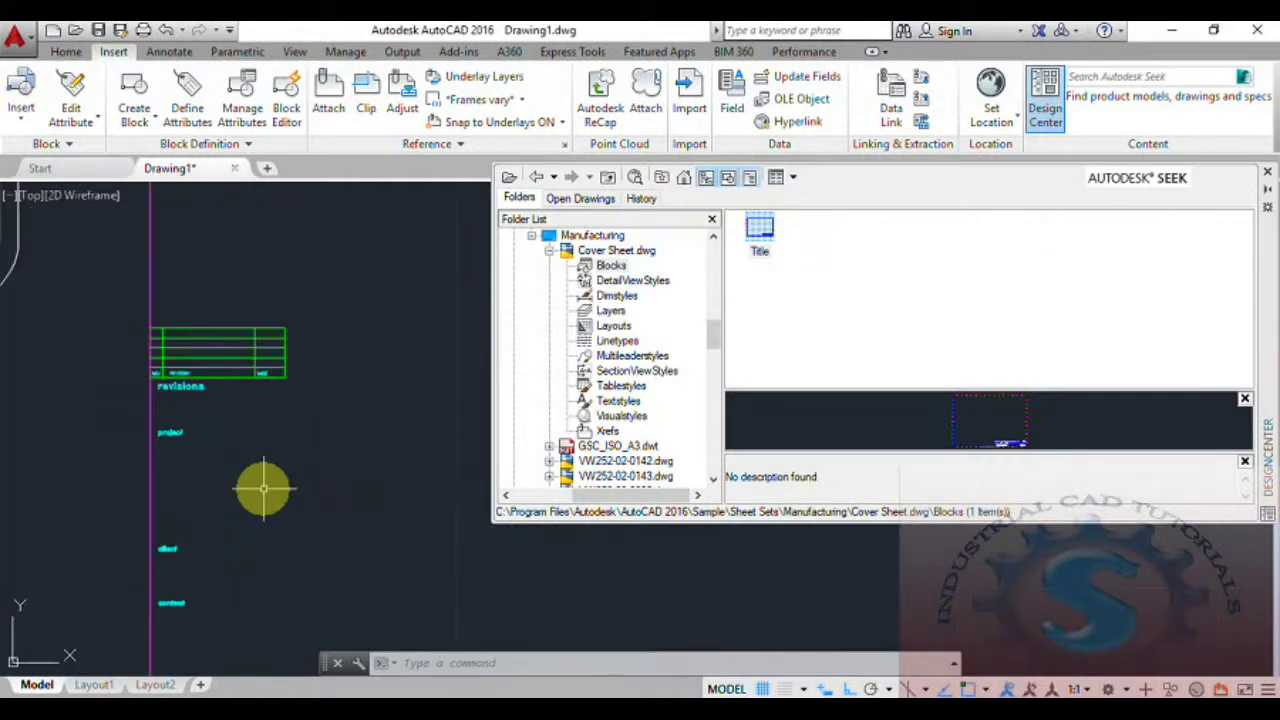
scroll(237, 460, up, 3)
scroll(250, 452, down, 3)
scroll(225, 520, up, 3)
middle_drag(229, 514, 337, 500)
scroll(345, 492, down, 5)
scroll(350, 487, down, 2)
scroll(349, 466, up, 2)
click(549, 251)
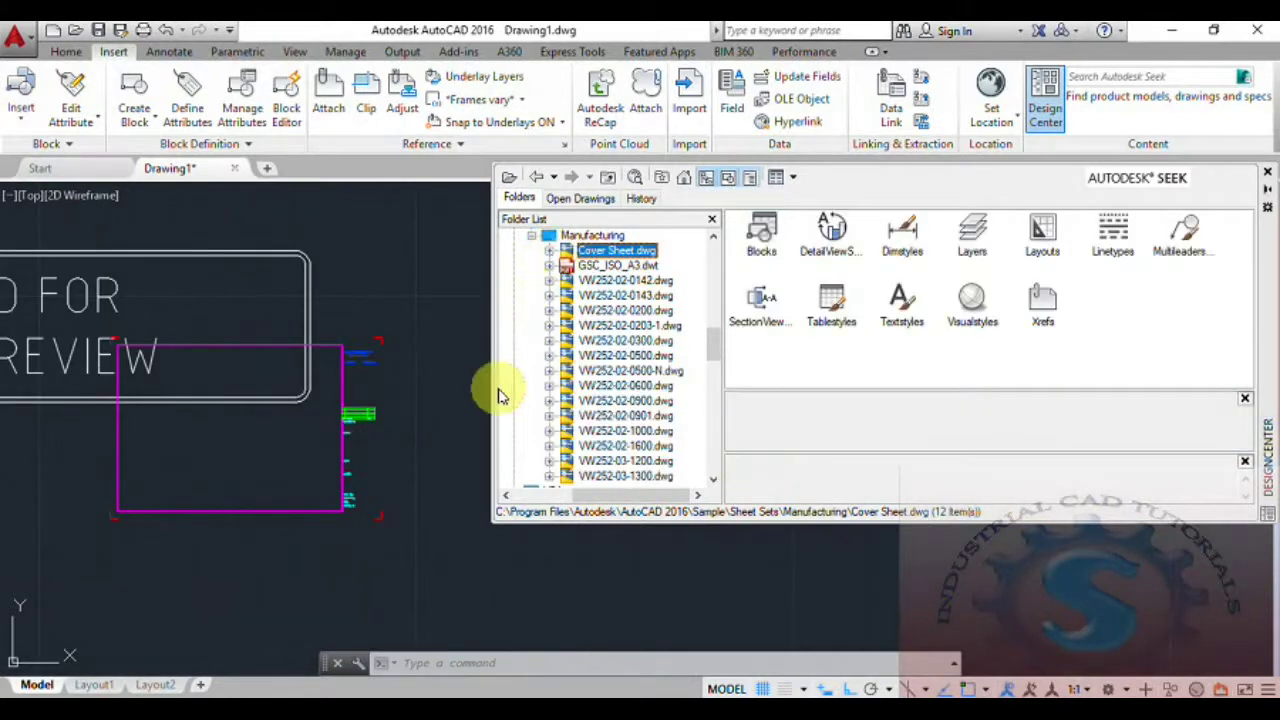
click(535, 243)
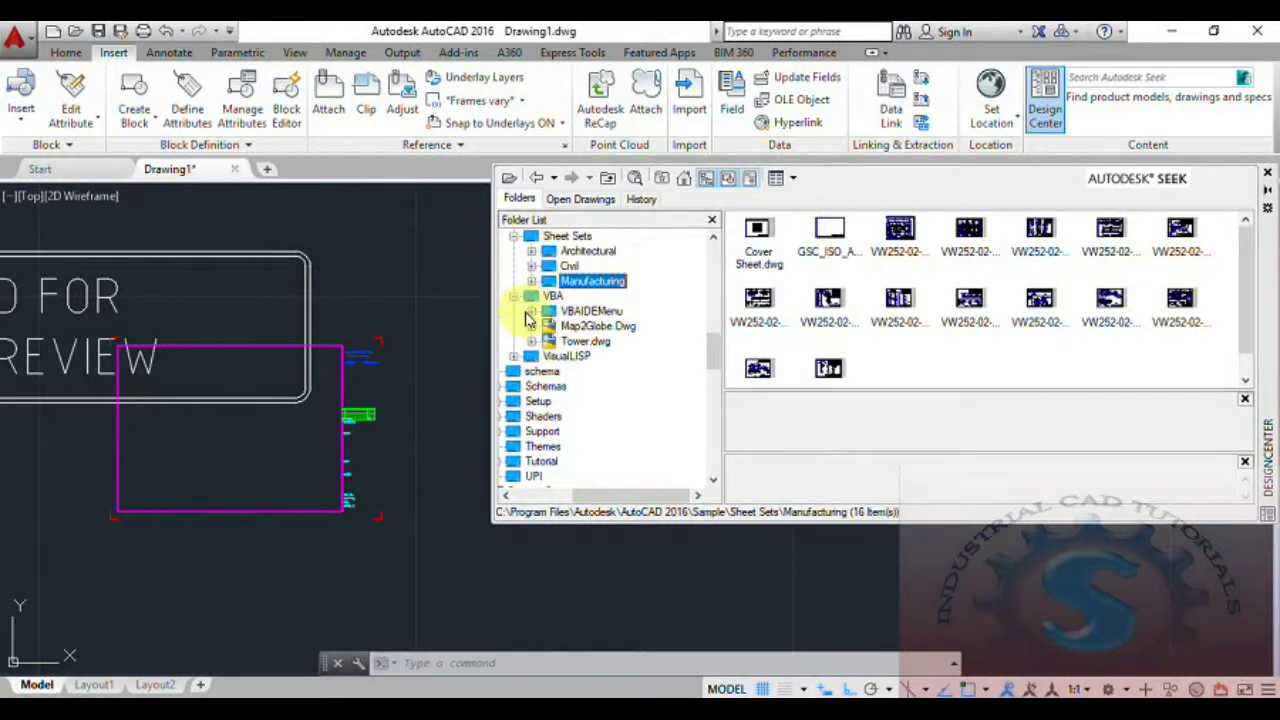
Browse the Tower drawing's blocks and the VisualLISP and VBA sample folders
click(580, 328)
click(580, 342)
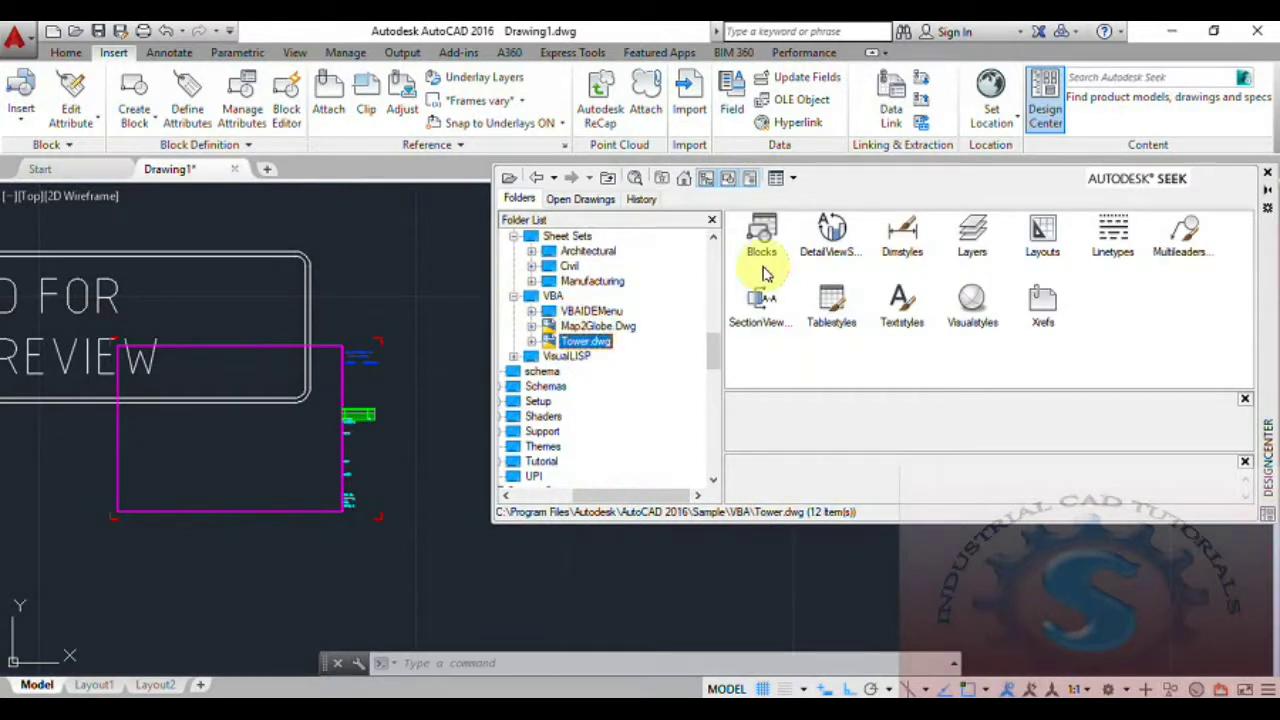
double_click(761, 258)
click(532, 296)
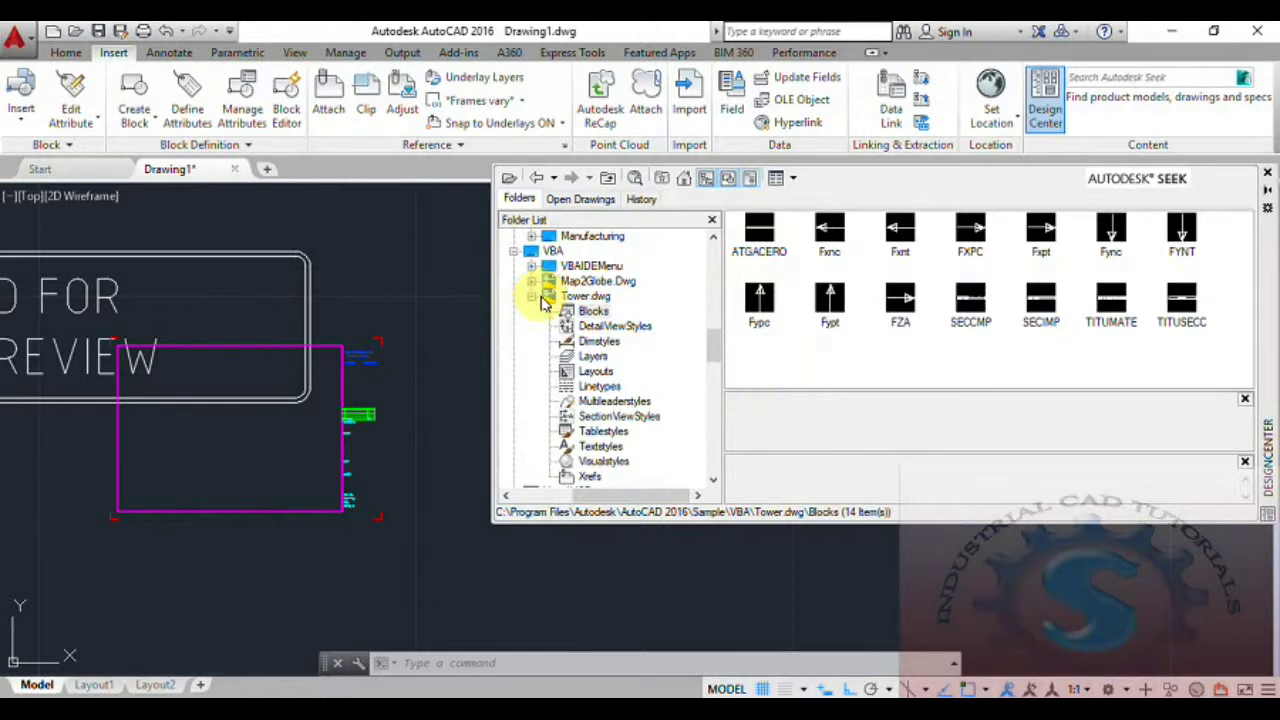
click(513, 312)
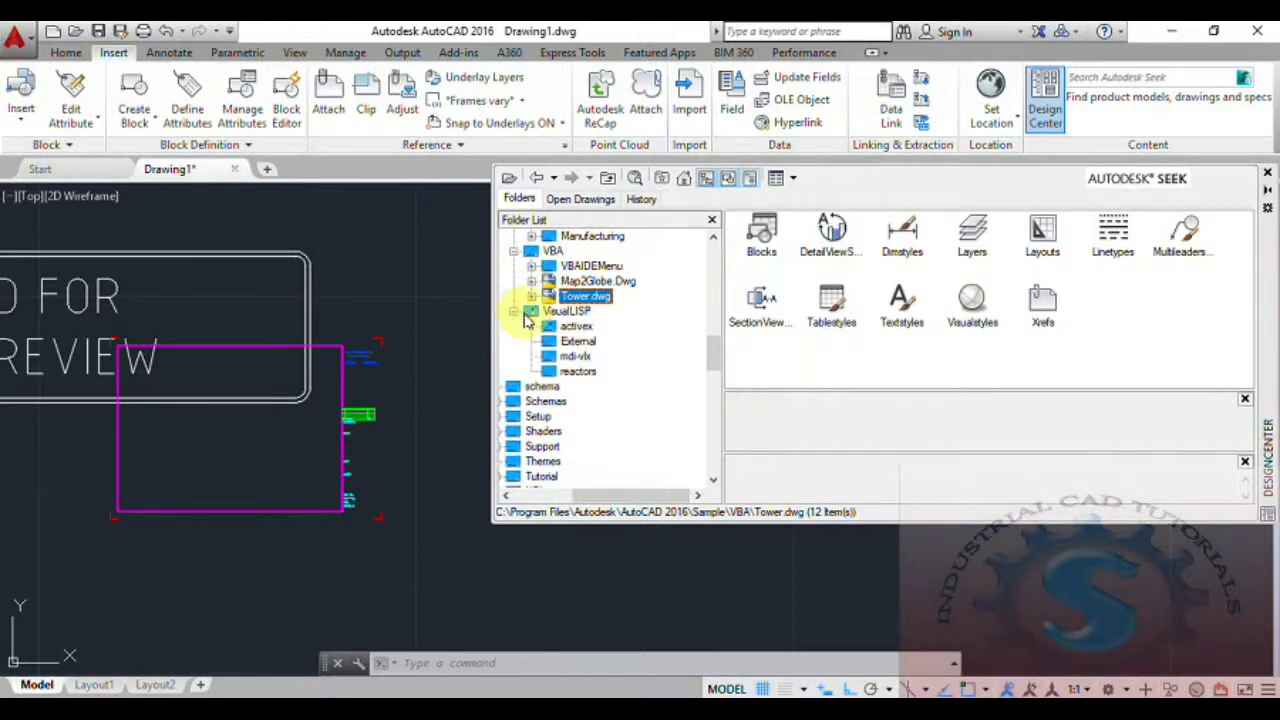
click(575, 327)
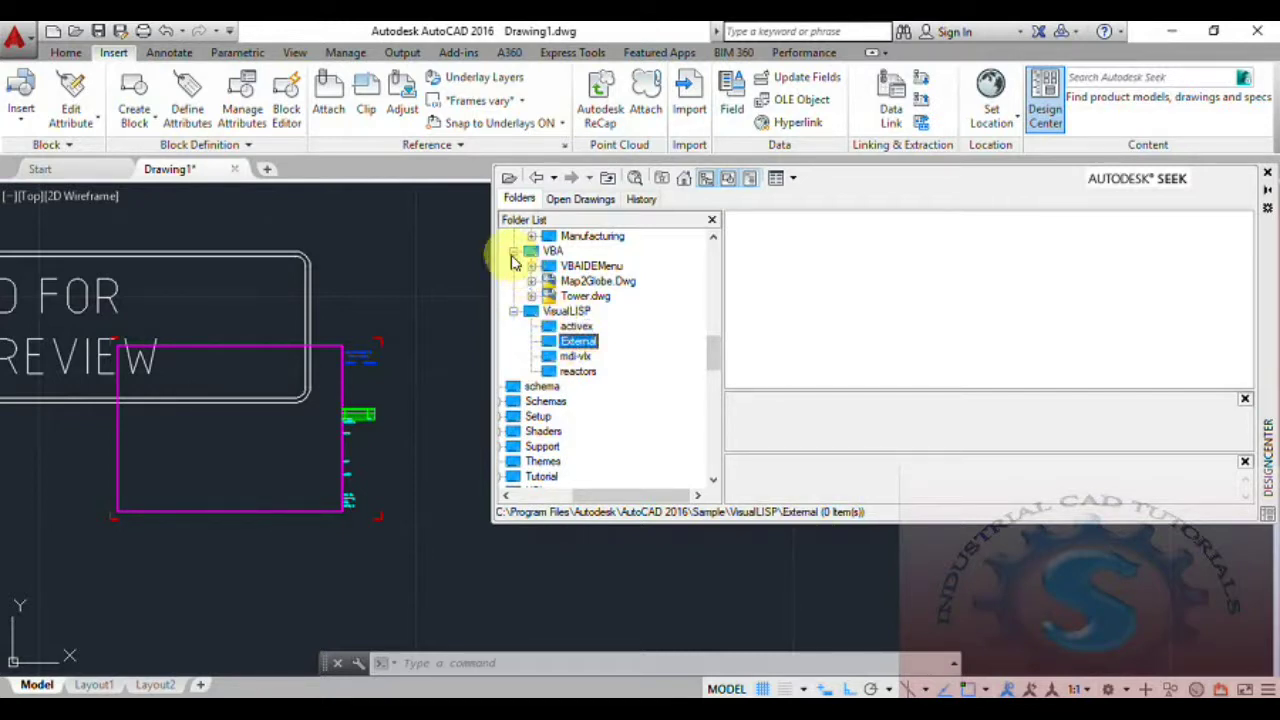
click(513, 252)
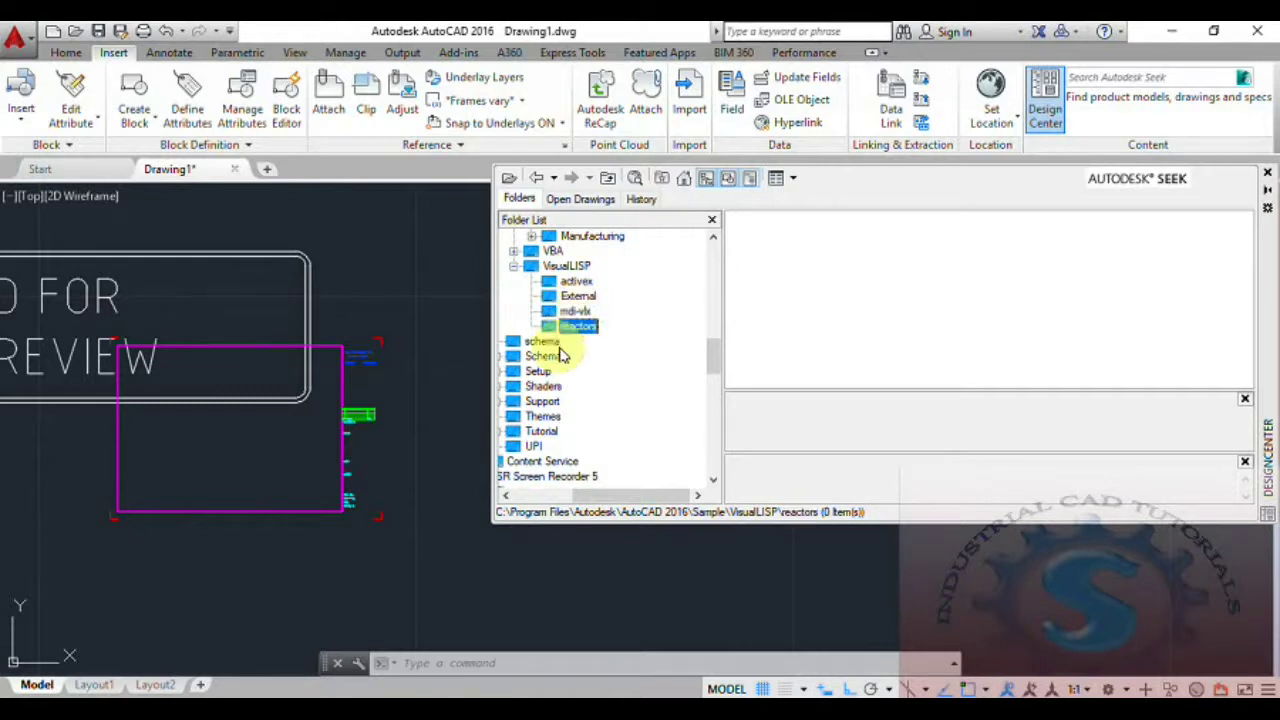
scroll(563, 370, up, 1)
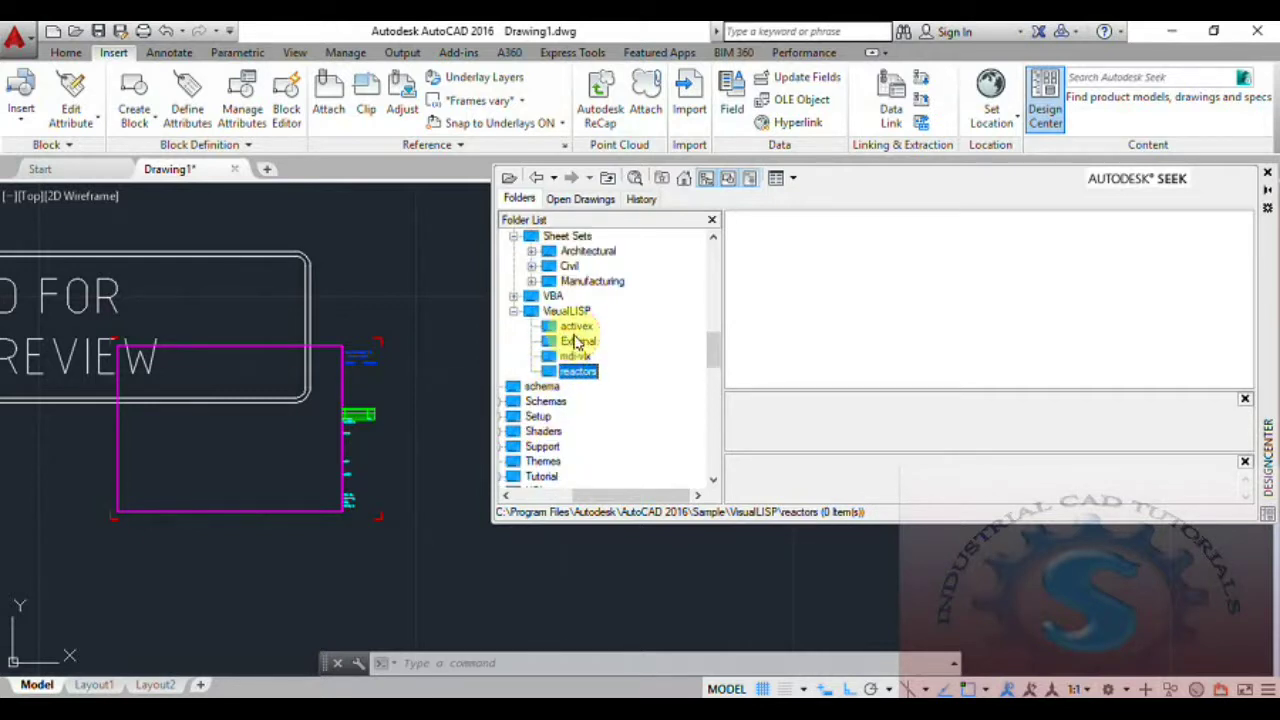
click(512, 312)
scroll(511, 330, up, 1)
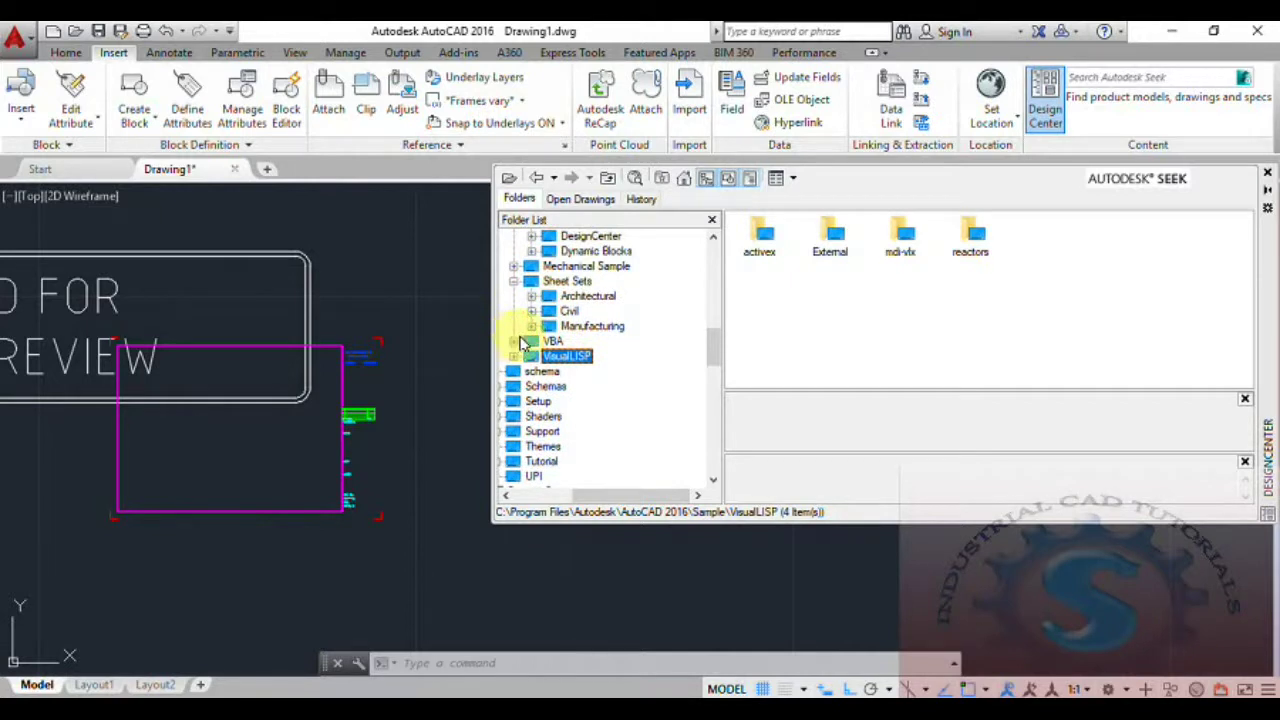
Preview the HSIFLOGO and Title Block blocks of the Civil Drainage Summary drawing
click(533, 312)
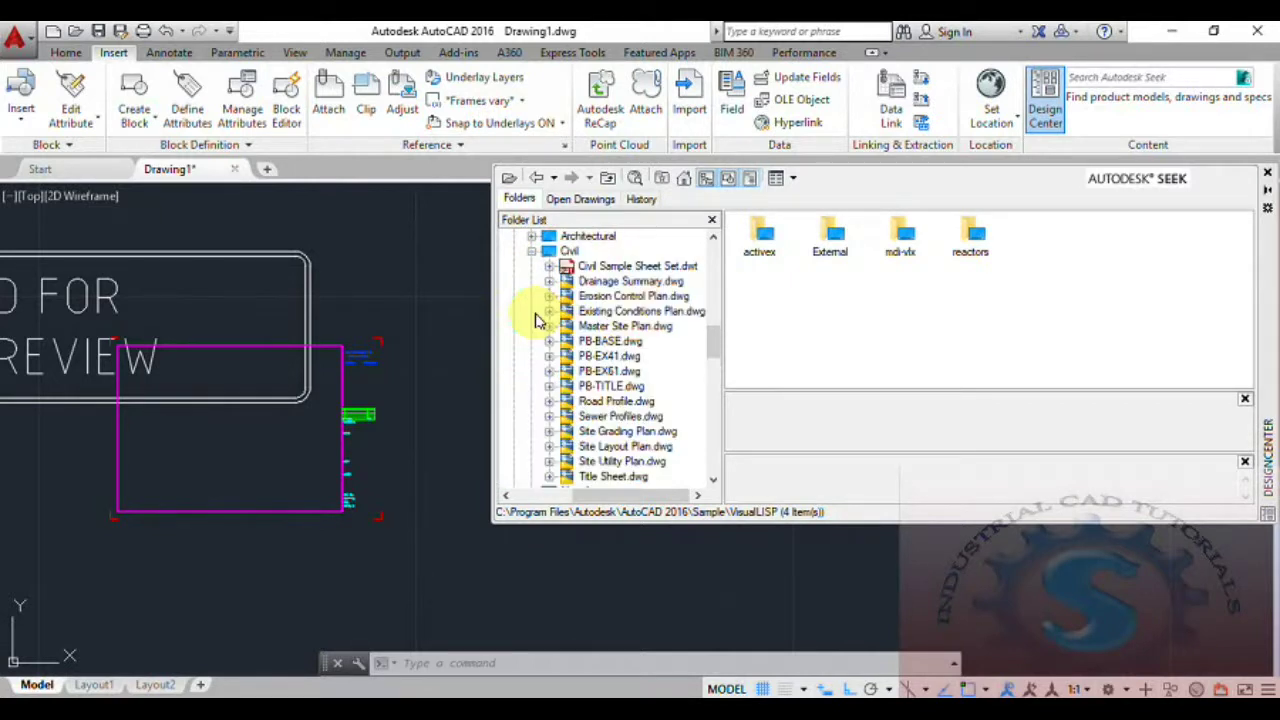
click(627, 284)
click(630, 298)
click(628, 283)
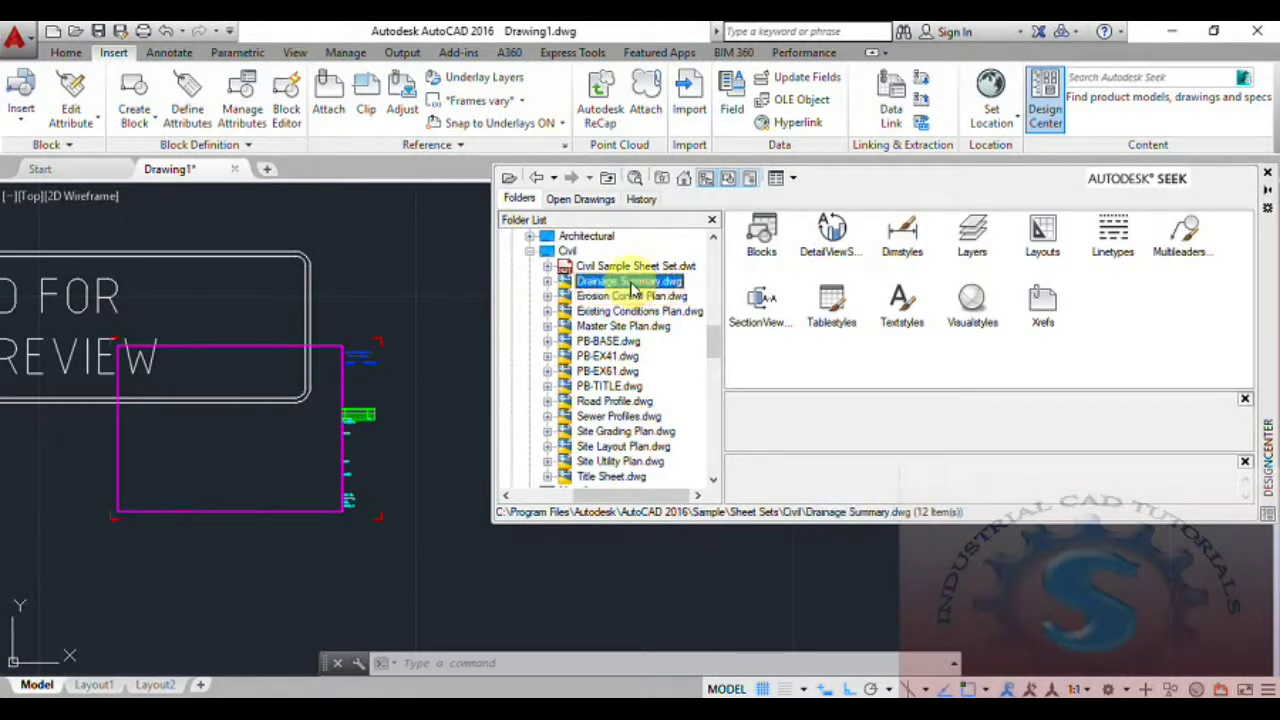
double_click(760, 240)
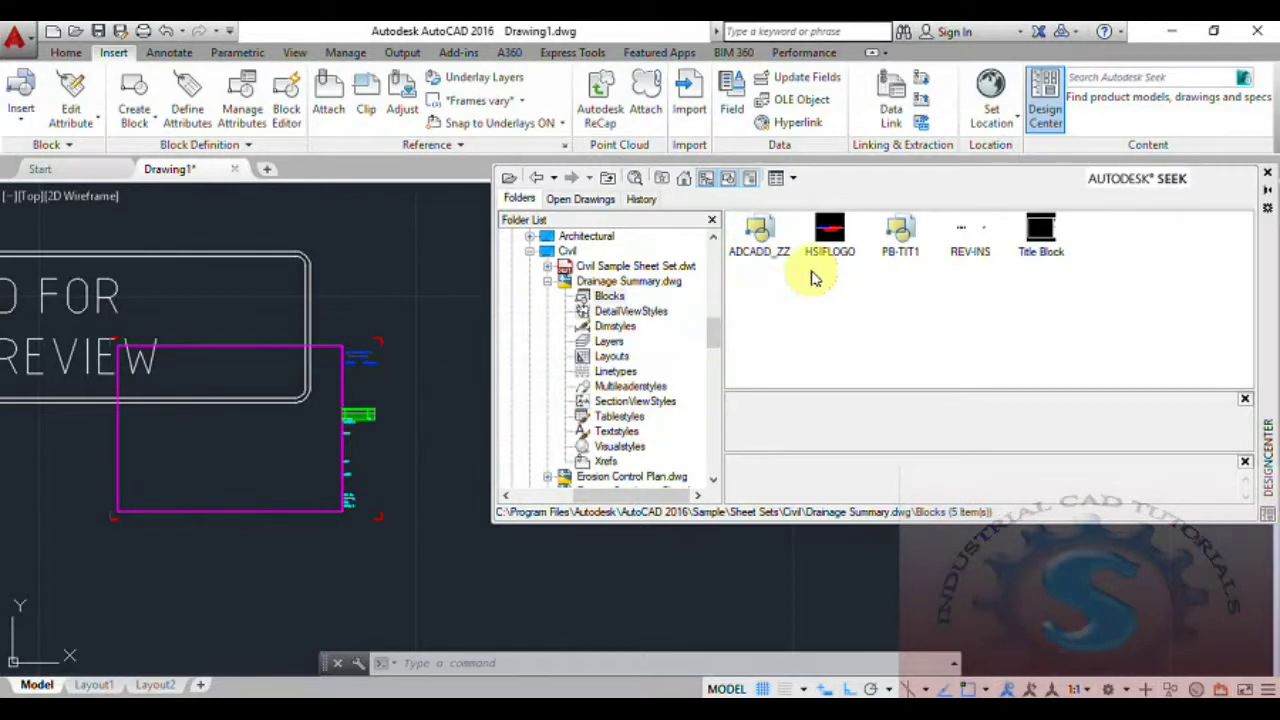
click(829, 240)
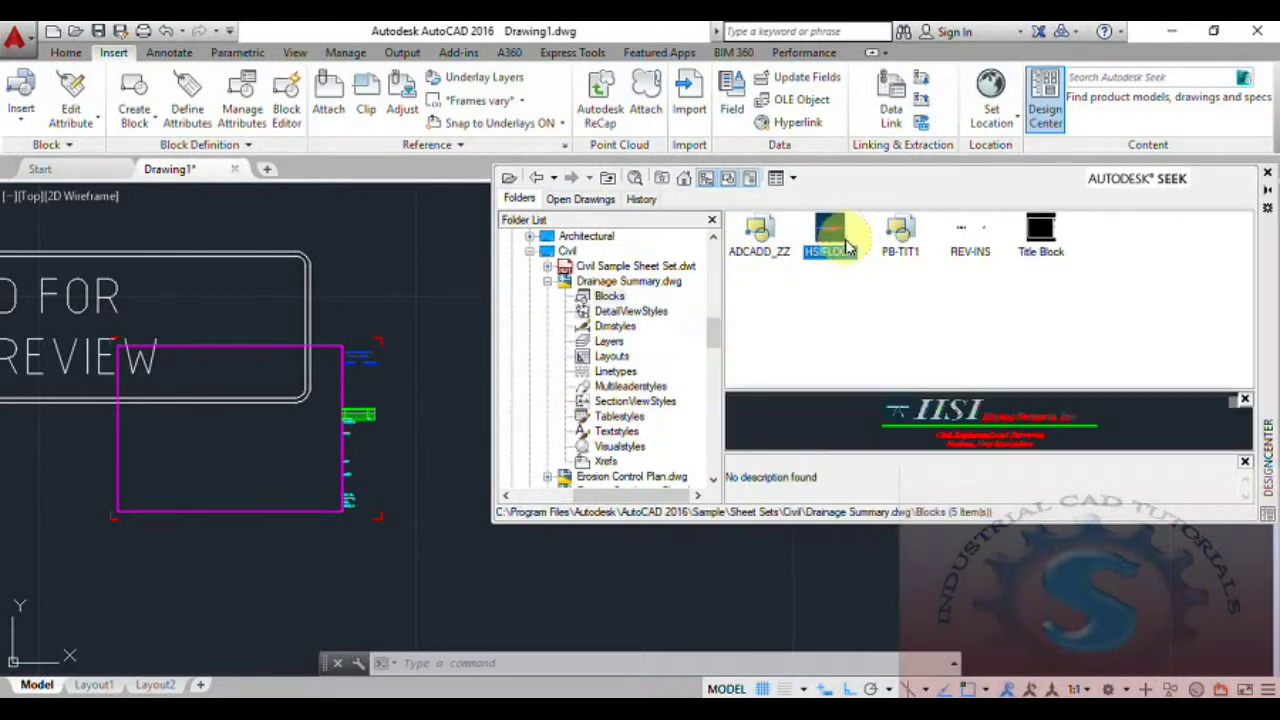
click(1041, 245)
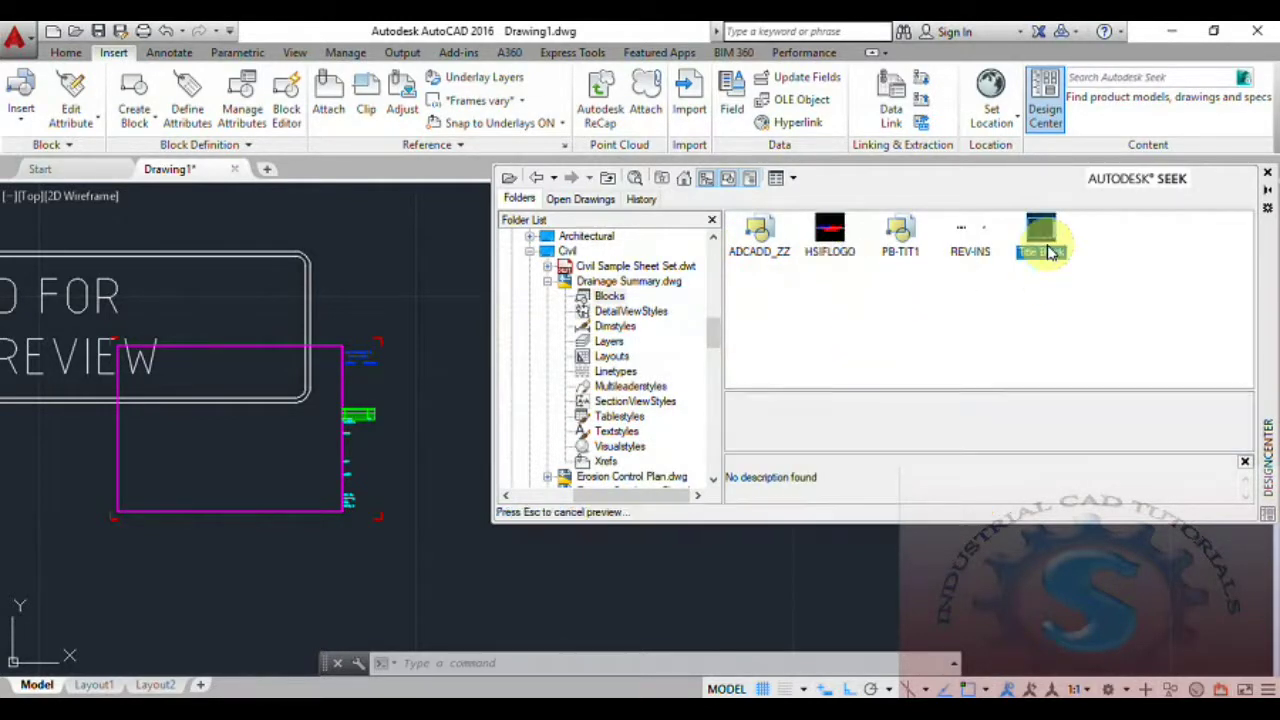
click(548, 283)
Preview the Elev Indicator blocks in the Civil Sample Sheet Set template
click(600, 266)
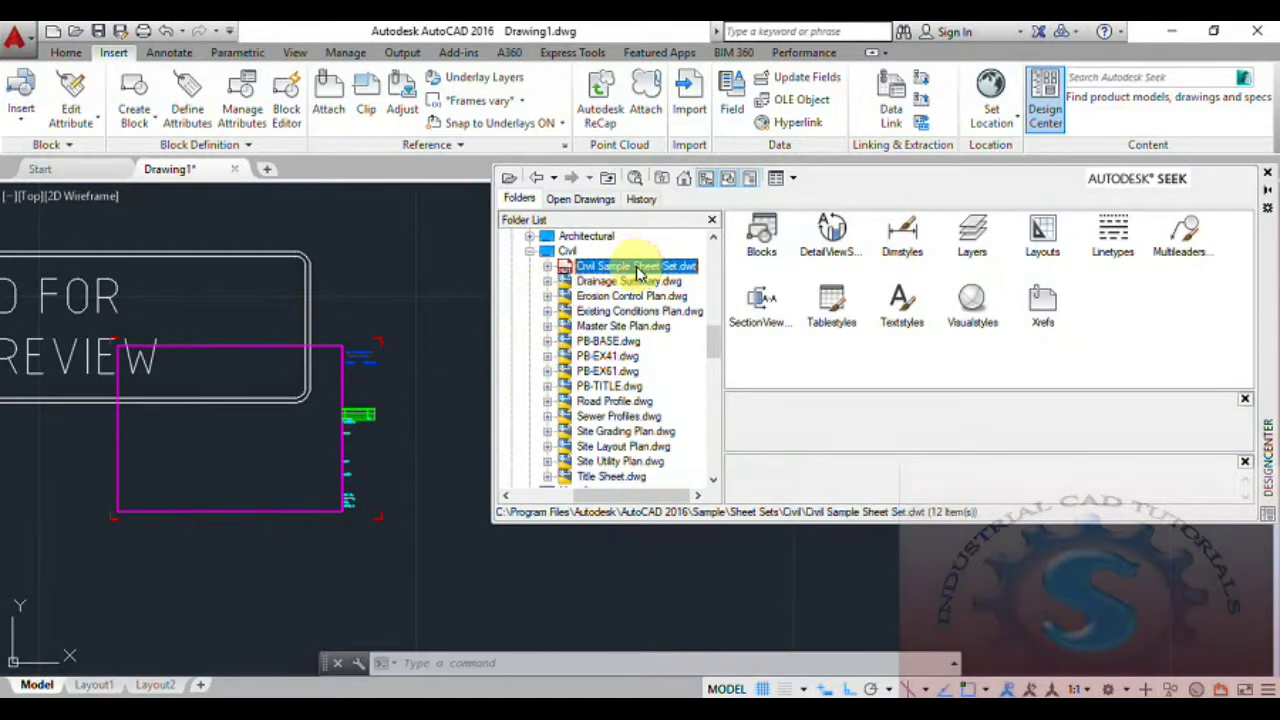
double_click(775, 245)
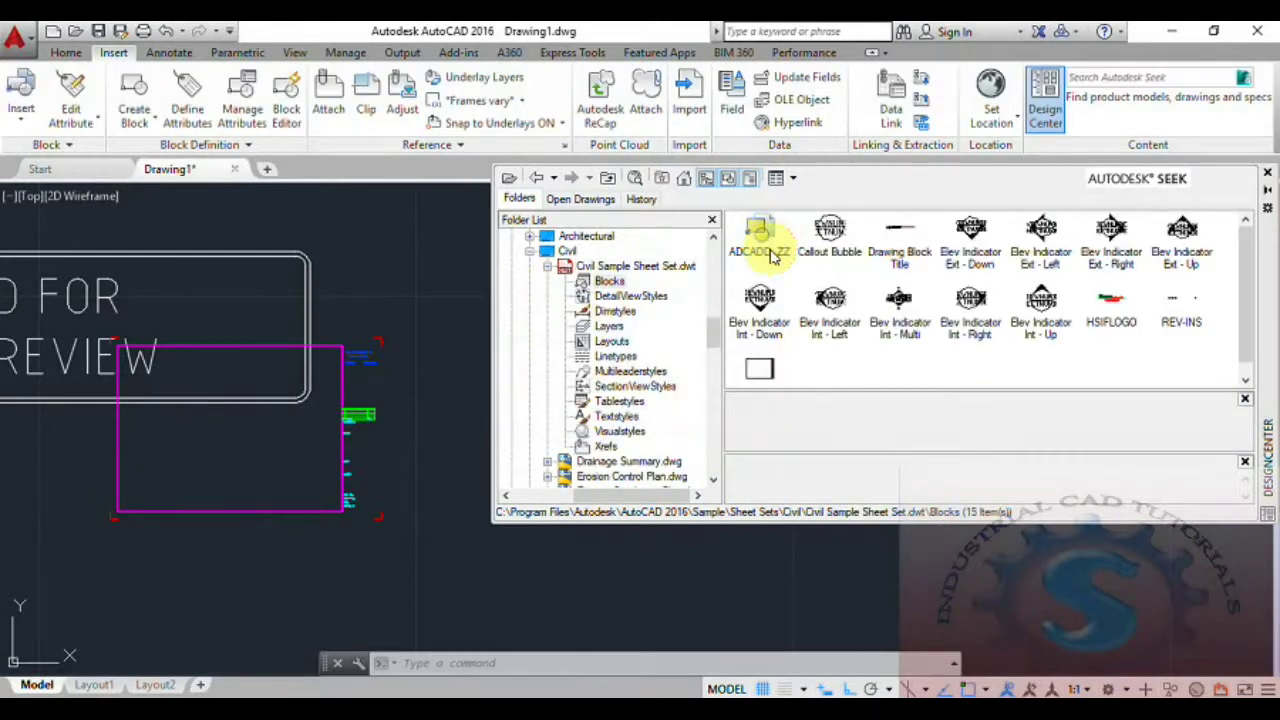
click(968, 248)
click(1041, 250)
click(1041, 300)
click(899, 300)
click(548, 266)
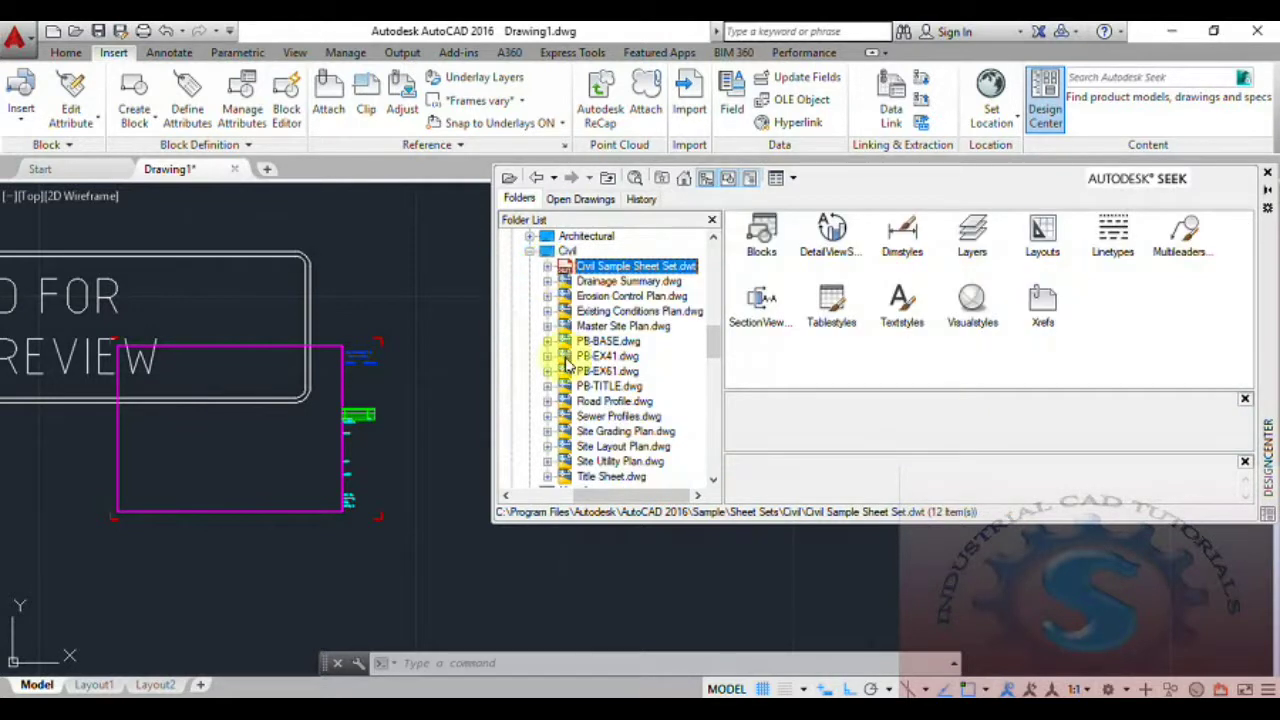
Preview Road Profile.dwg's DATUM, EG, HSIFLOGO and PB-TIT1 blocks
scroll(608, 440, down, 1)
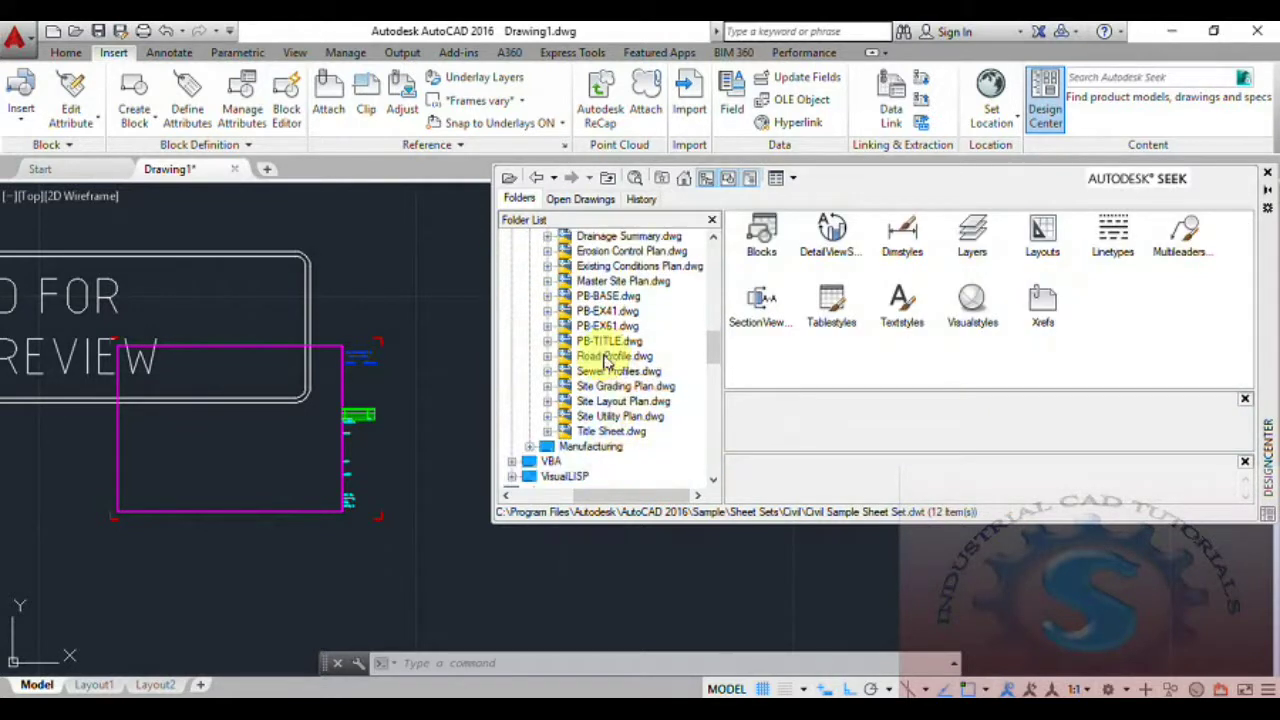
click(547, 356)
click(610, 311)
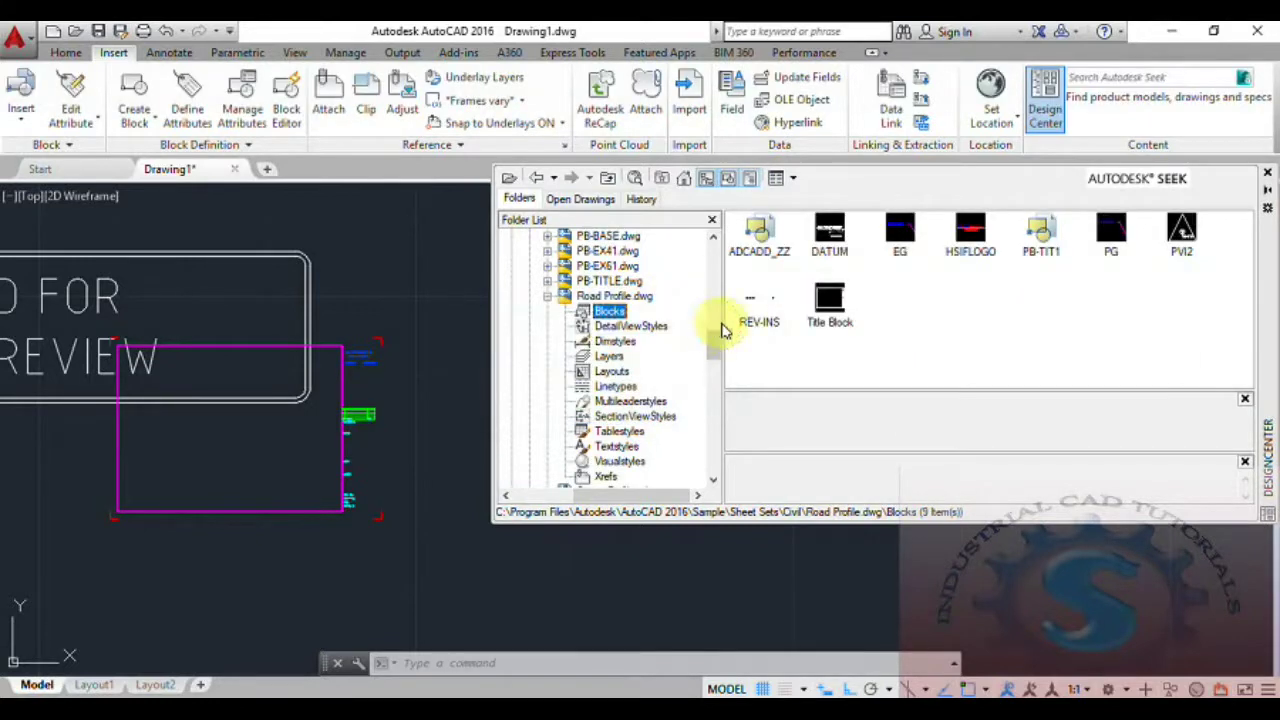
click(848, 230)
click(897, 238)
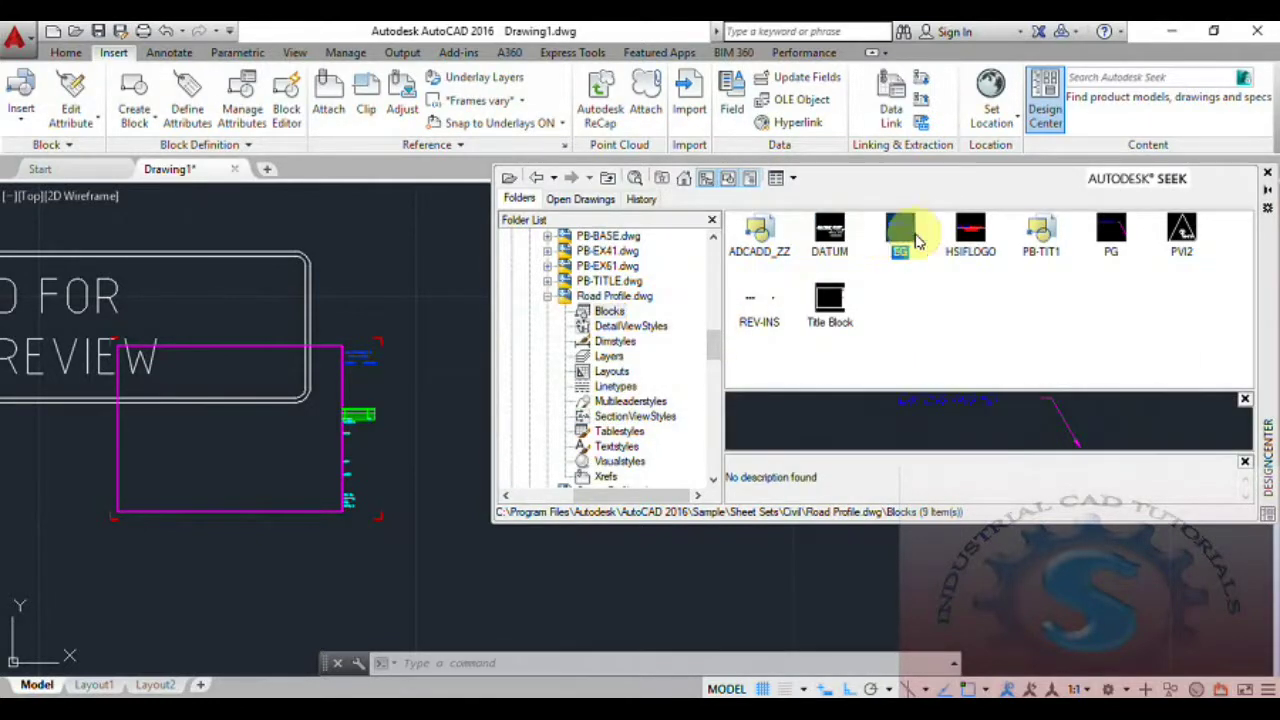
click(983, 248)
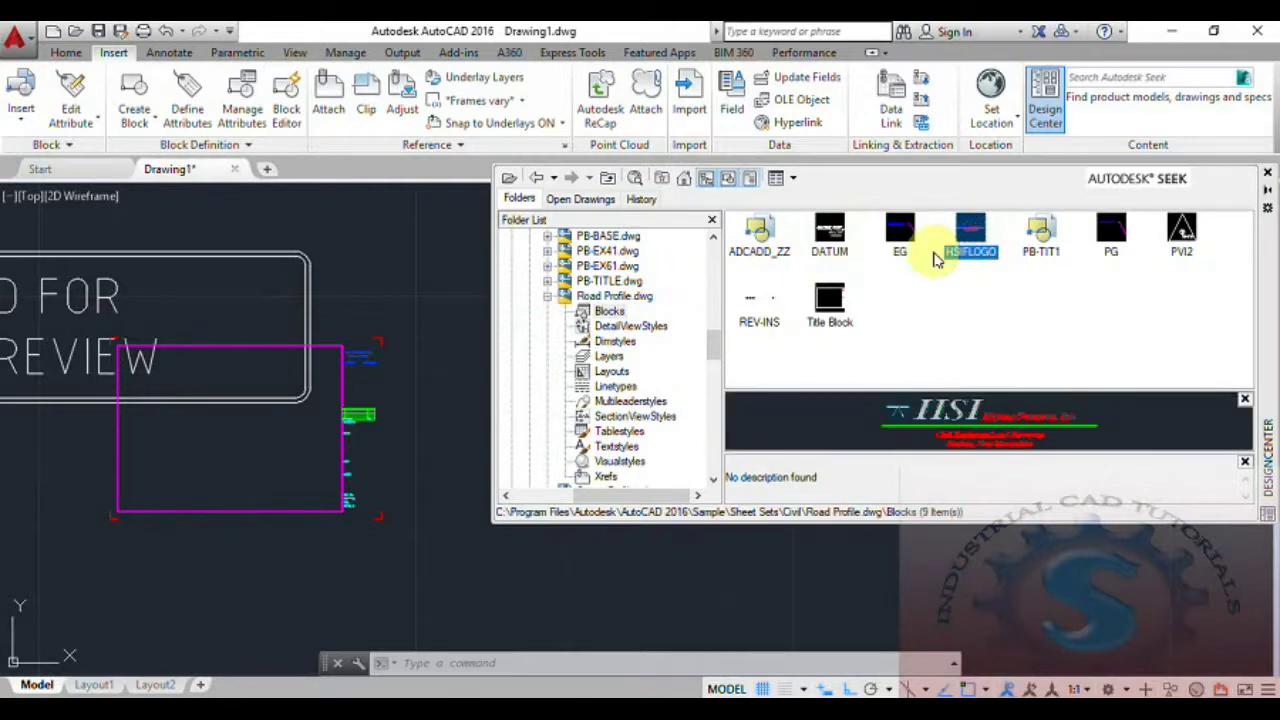
click(1048, 230)
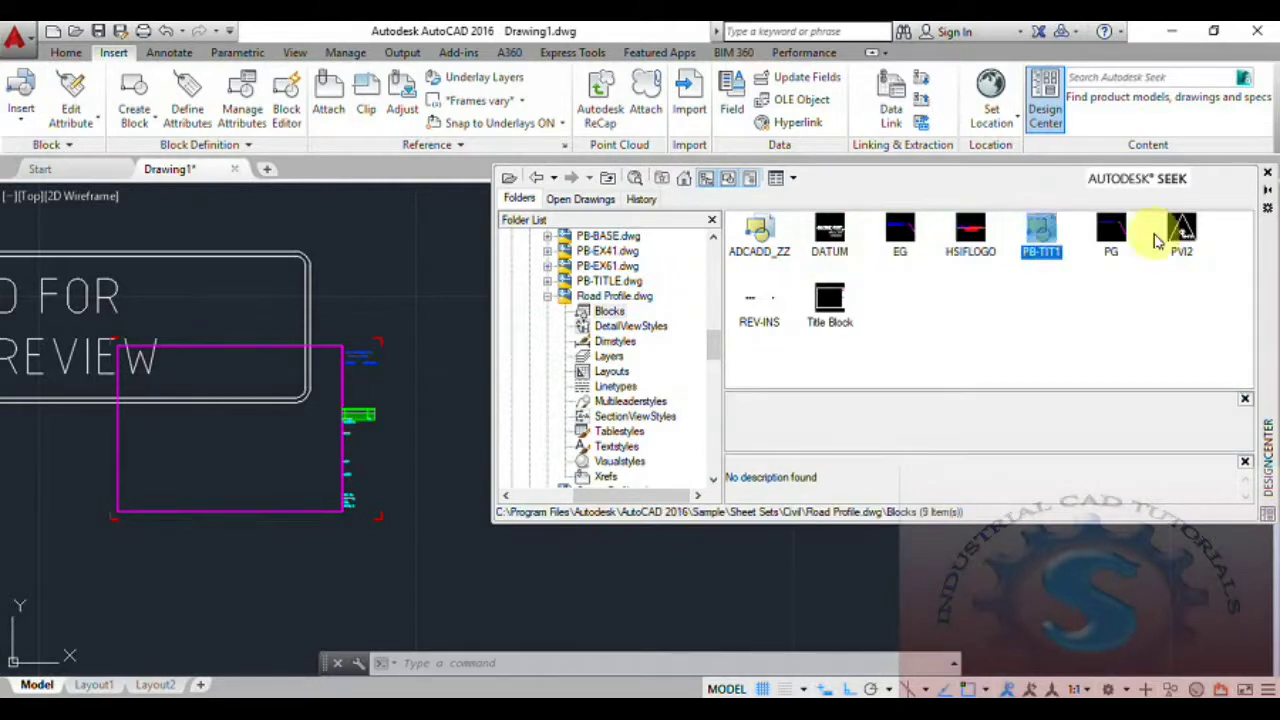
Place the EG block from Road Profile.dwg beside the client-review stamp
click(897, 232)
mouse_move(897, 232)
mouse_down()
mouse_move(491, 537)
mouse_move(338, 612)
mouse_move(400, 634)
mouse_move(414, 583)
mouse_move(395, 578)
mouse_up()
scroll(395, 578, up, 4)
scroll(200, 523, down, 4)
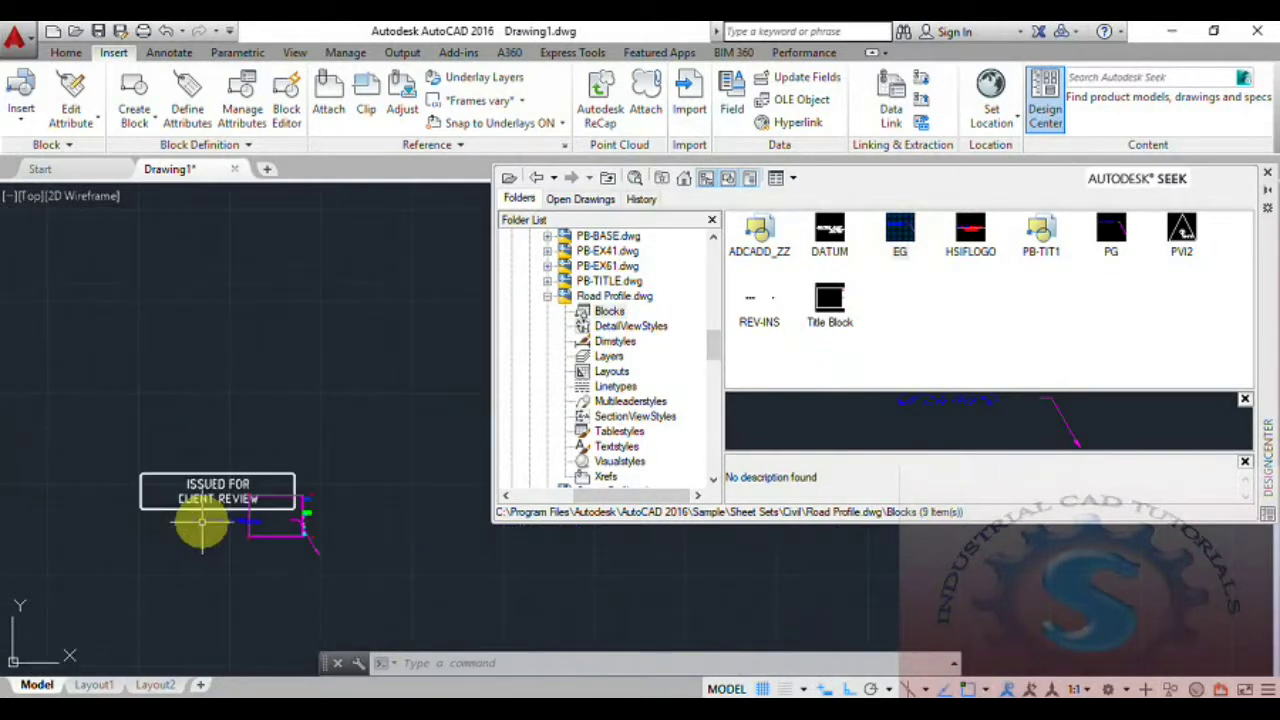
scroll(200, 520, up, 3)
scroll(229, 514, up, 2)
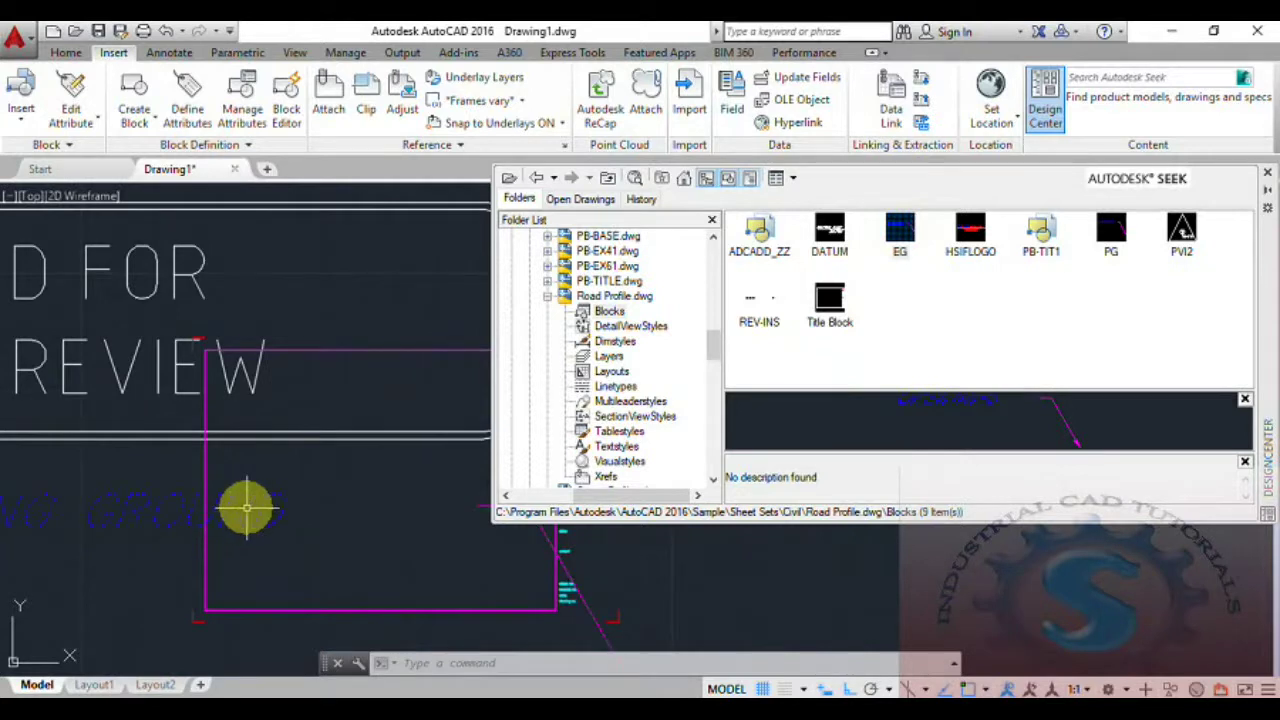
Open the EG block definition, then close it without making changes
double_click(316, 512)
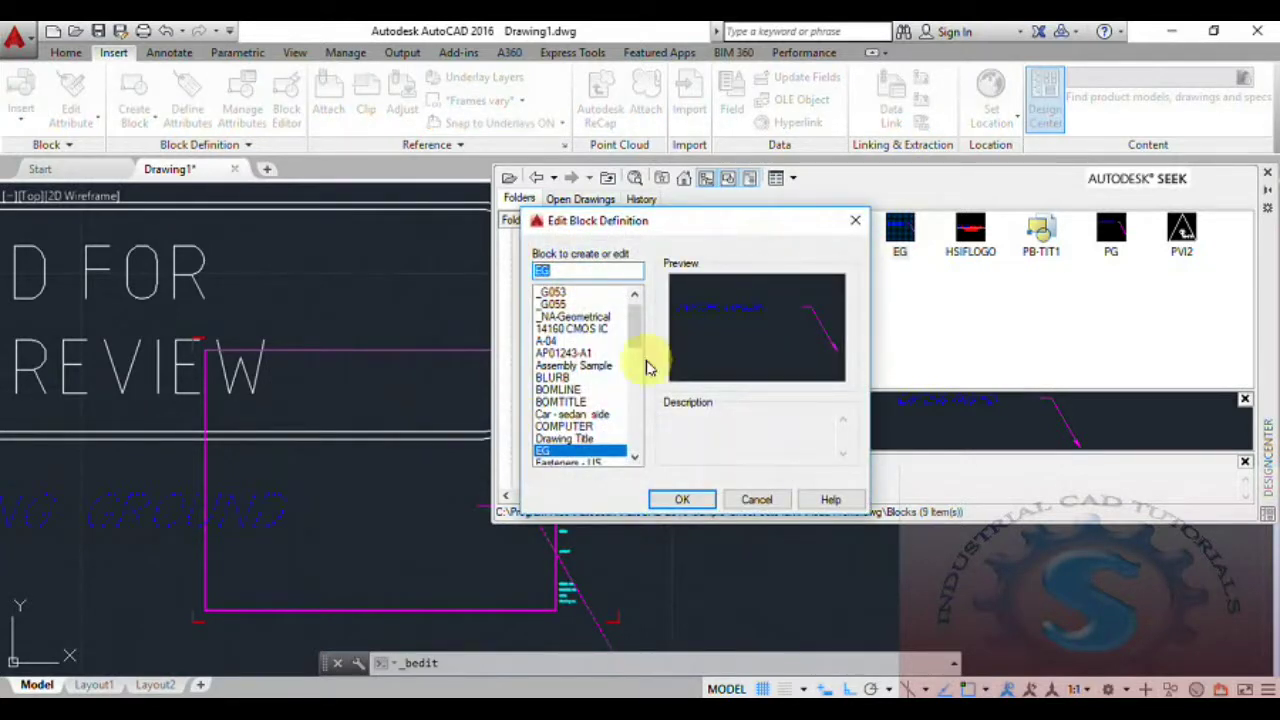
drag(640, 338, 620, 466)
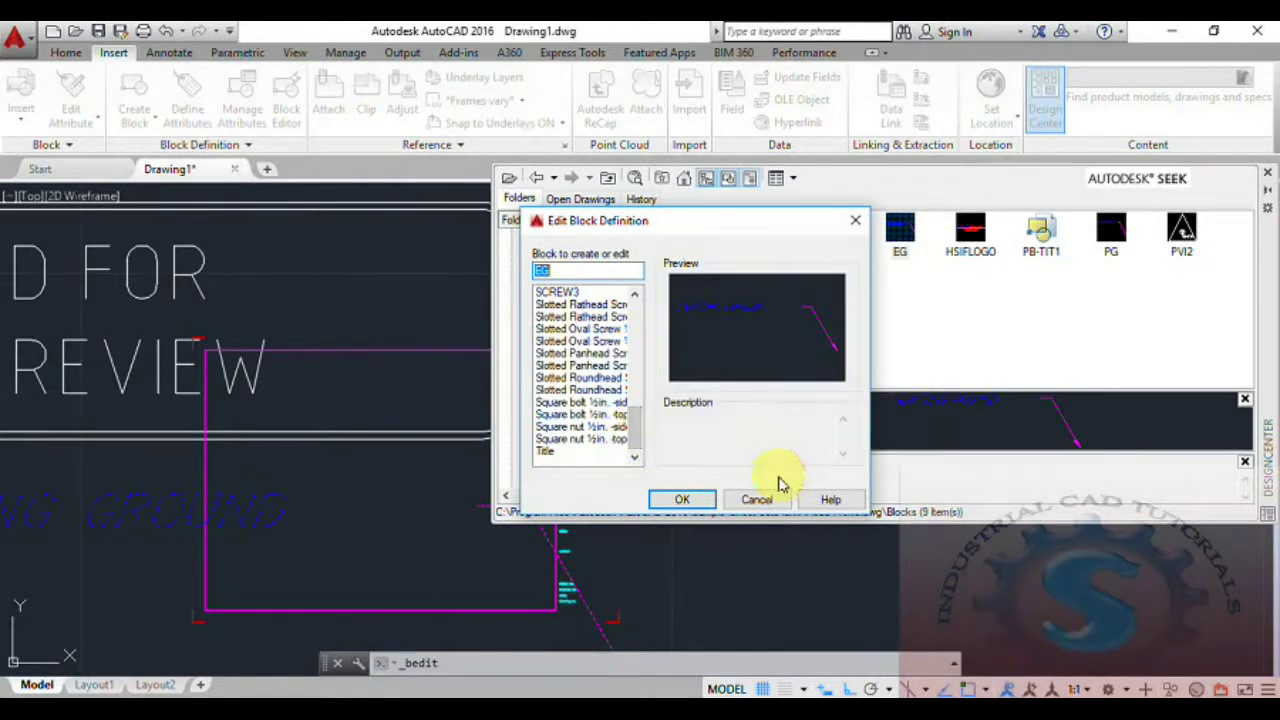
click(855, 220)
scroll(686, 486, down, 1)
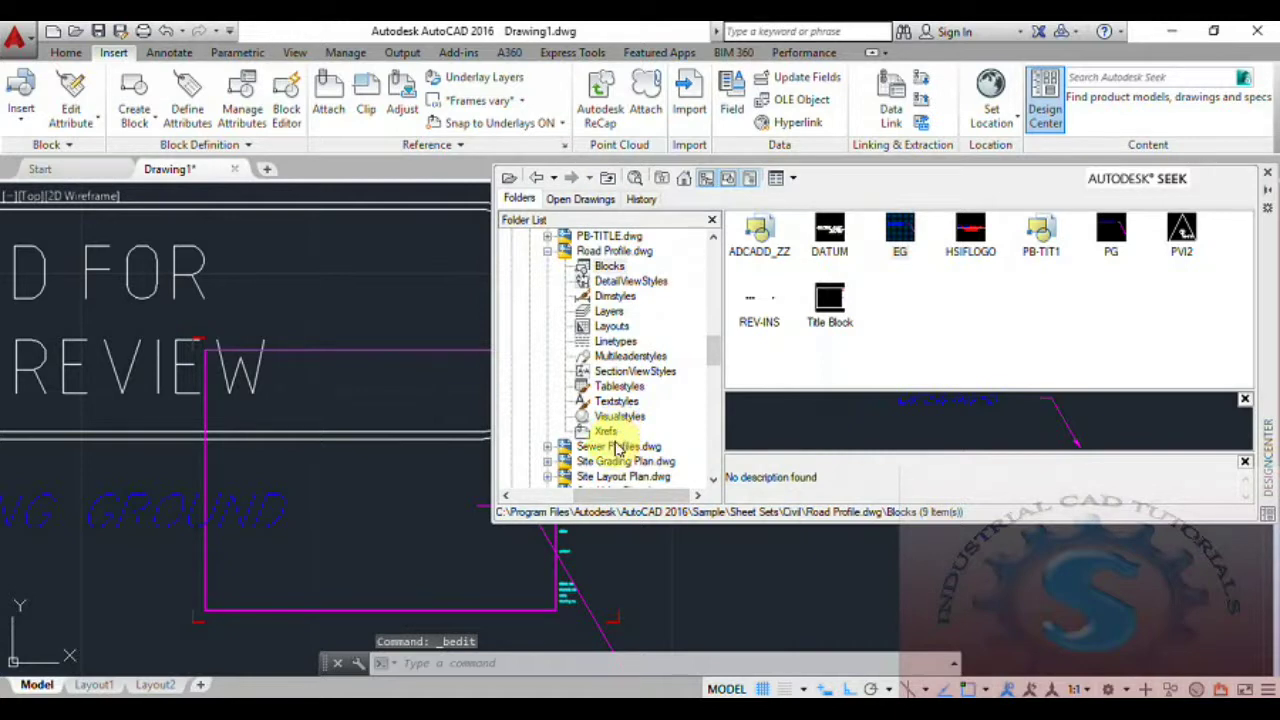
Collapse Road Profile, the Civil folder and Sheet Sets in the DesignCenter tree
click(540, 260)
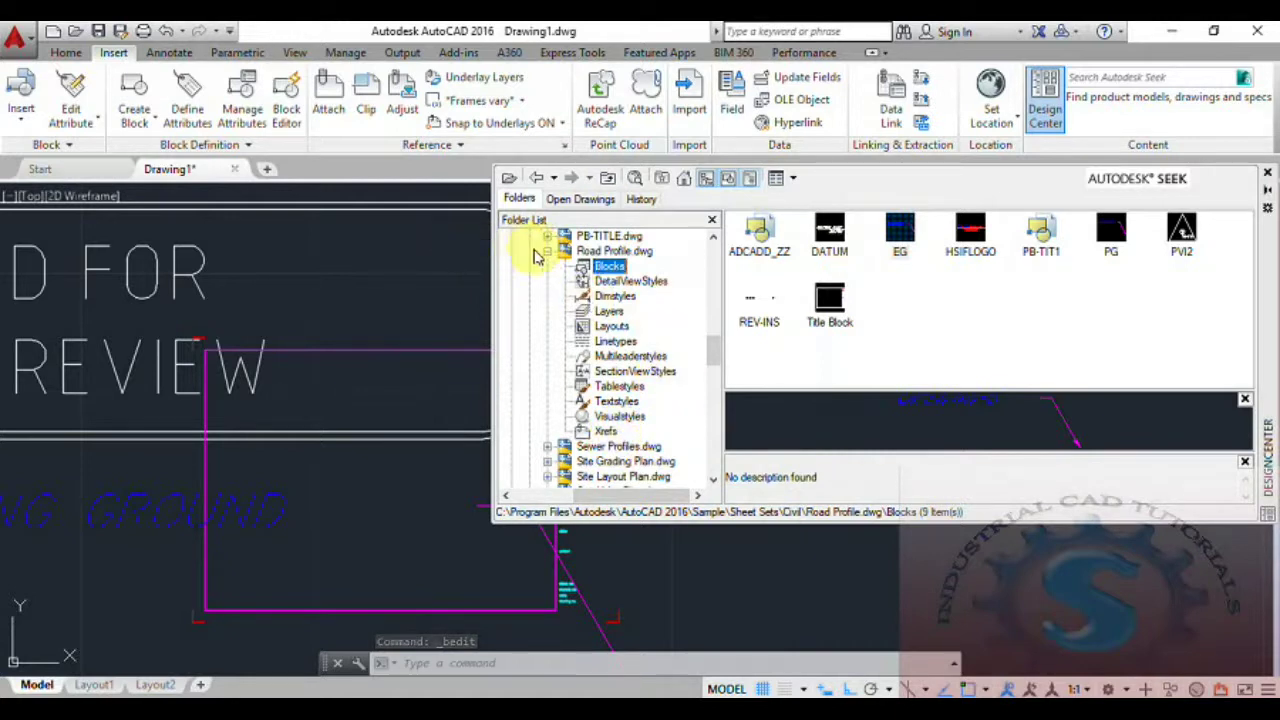
click(545, 251)
scroll(625, 370, up, 4)
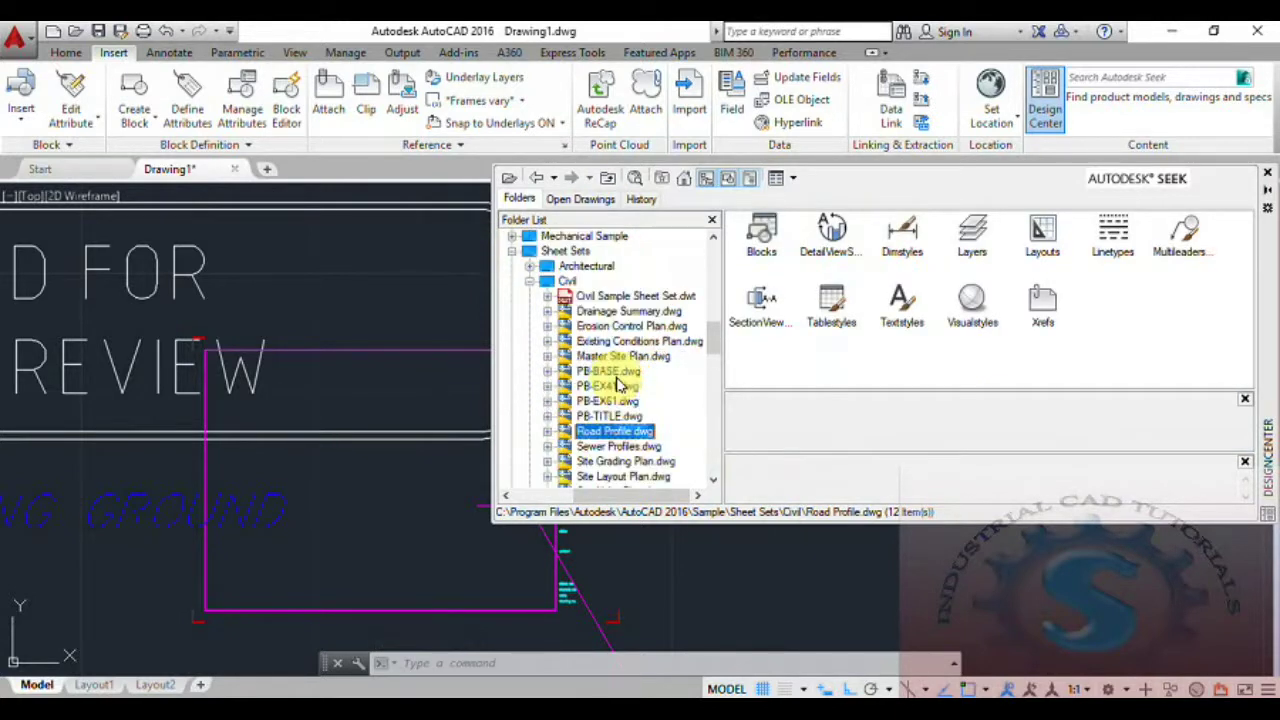
click(530, 281)
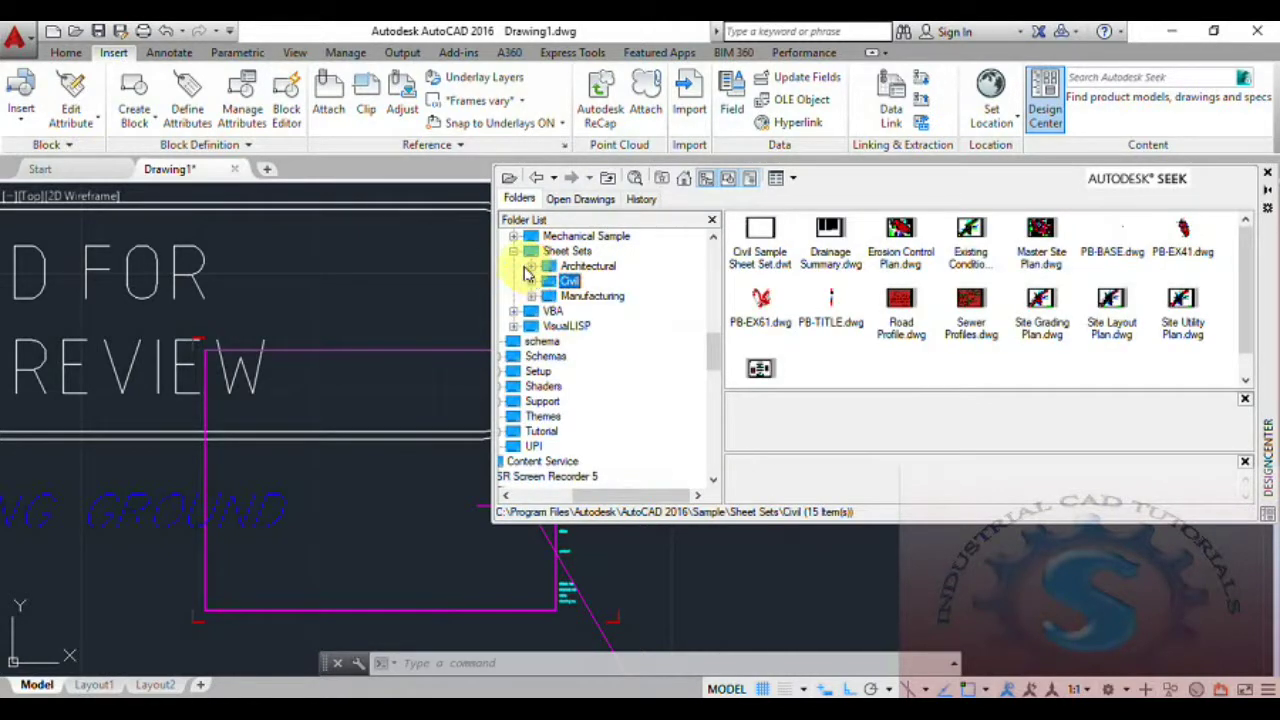
click(514, 251)
scroll(514, 300, up, 2)
List Data Extraction and Multileaders Sample.dwg blocks, skipping remaining icon generation
click(514, 326)
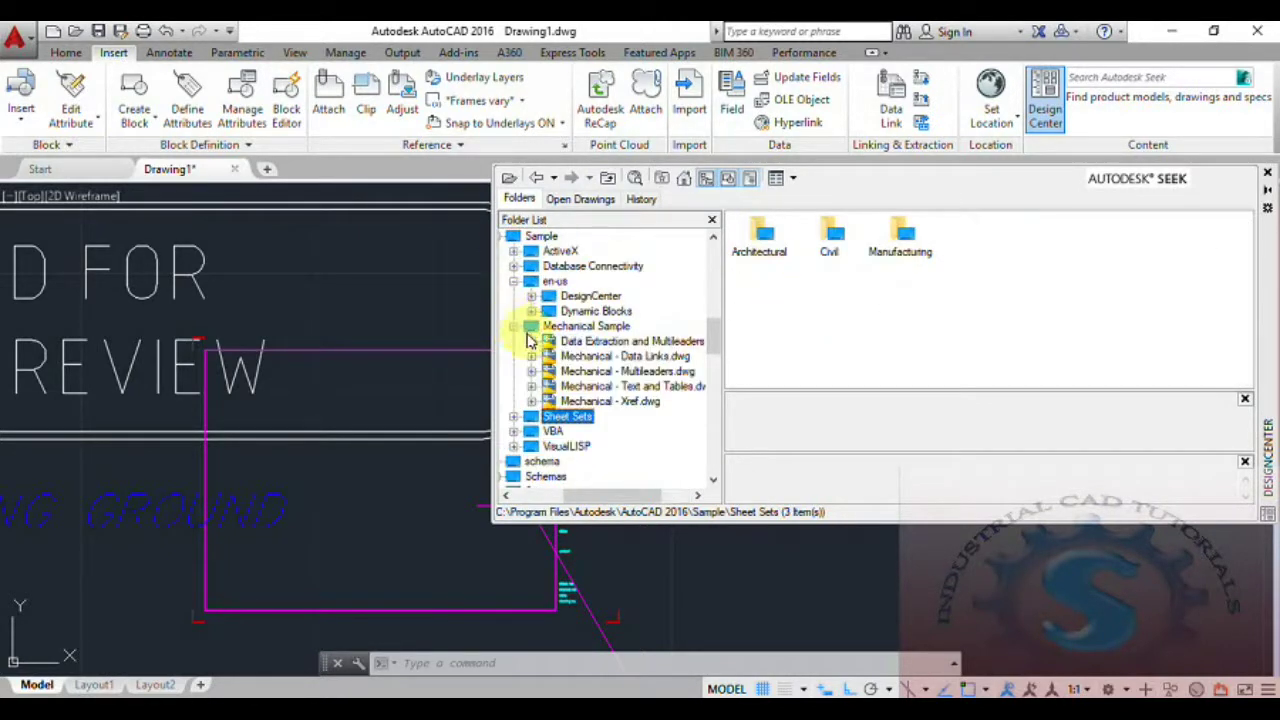
click(637, 342)
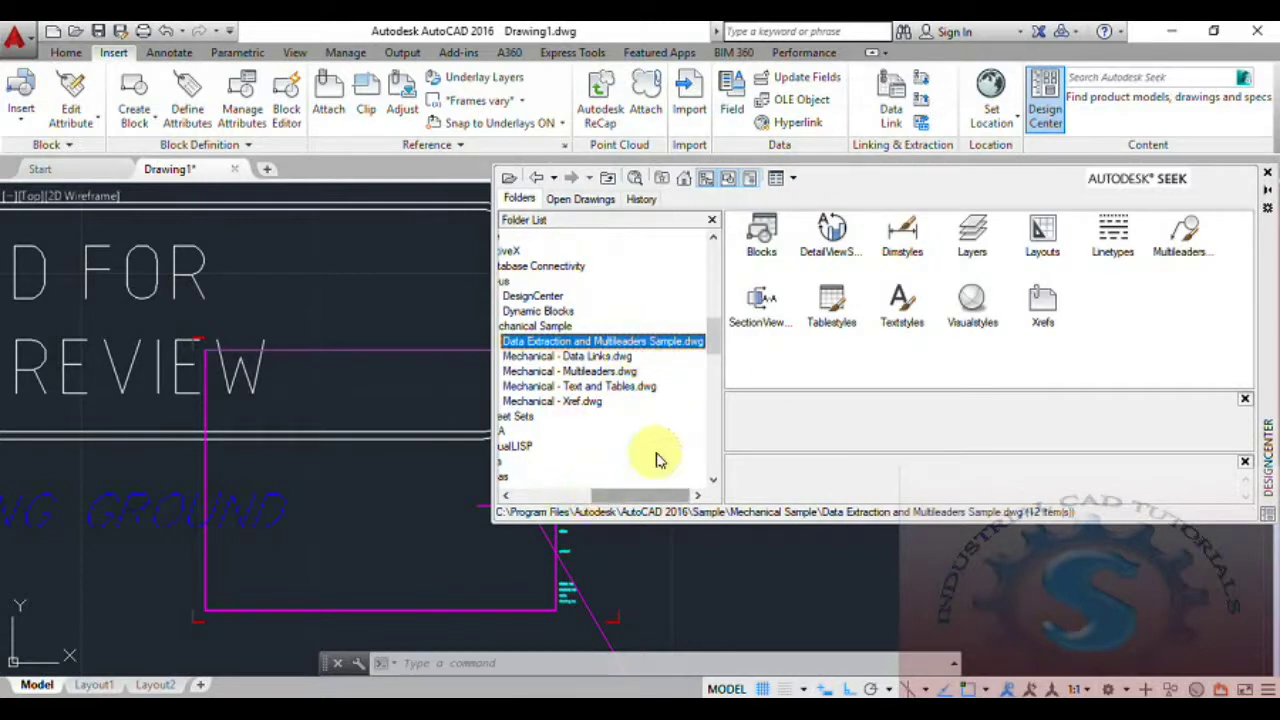
double_click(762, 243)
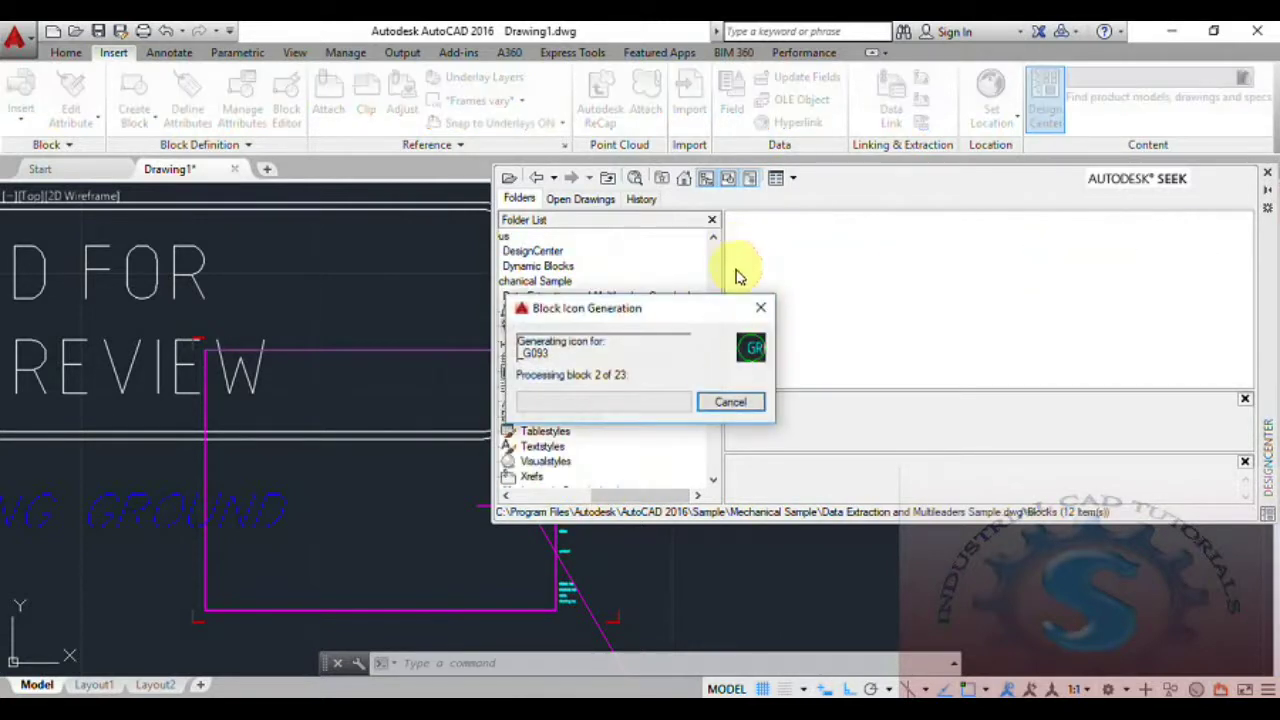
click(728, 403)
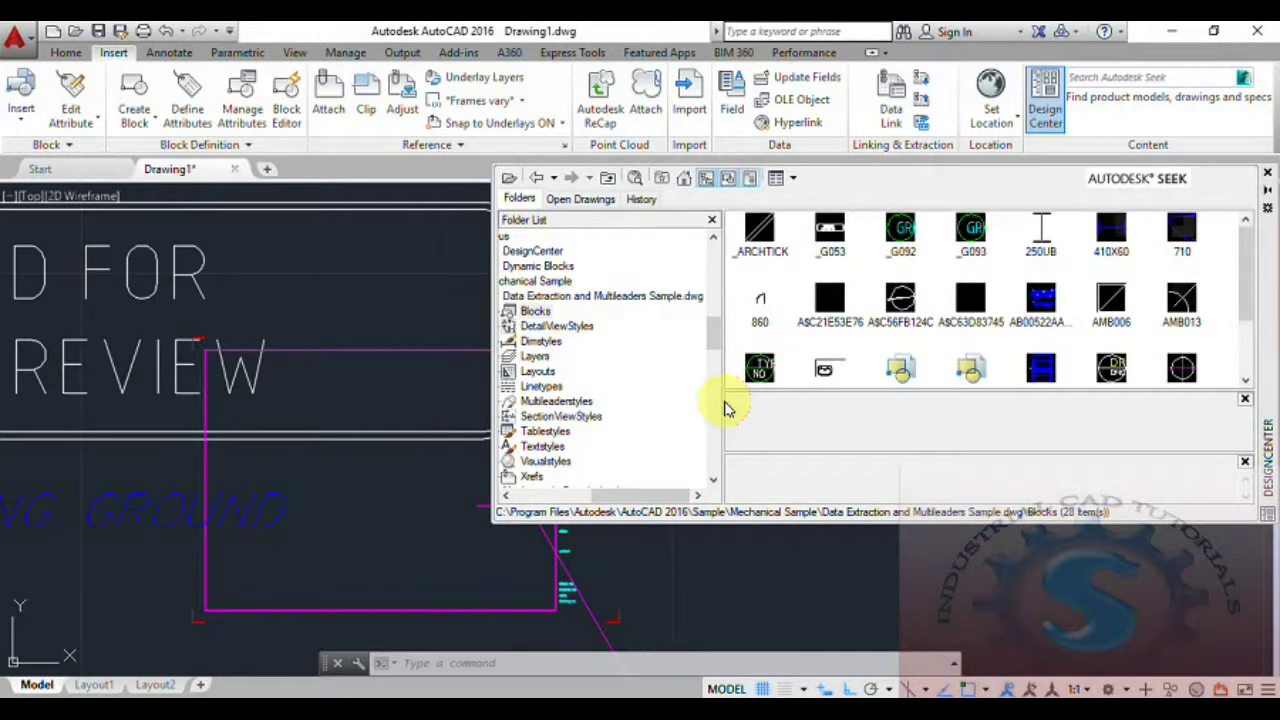
scroll(1218, 373, down, 2)
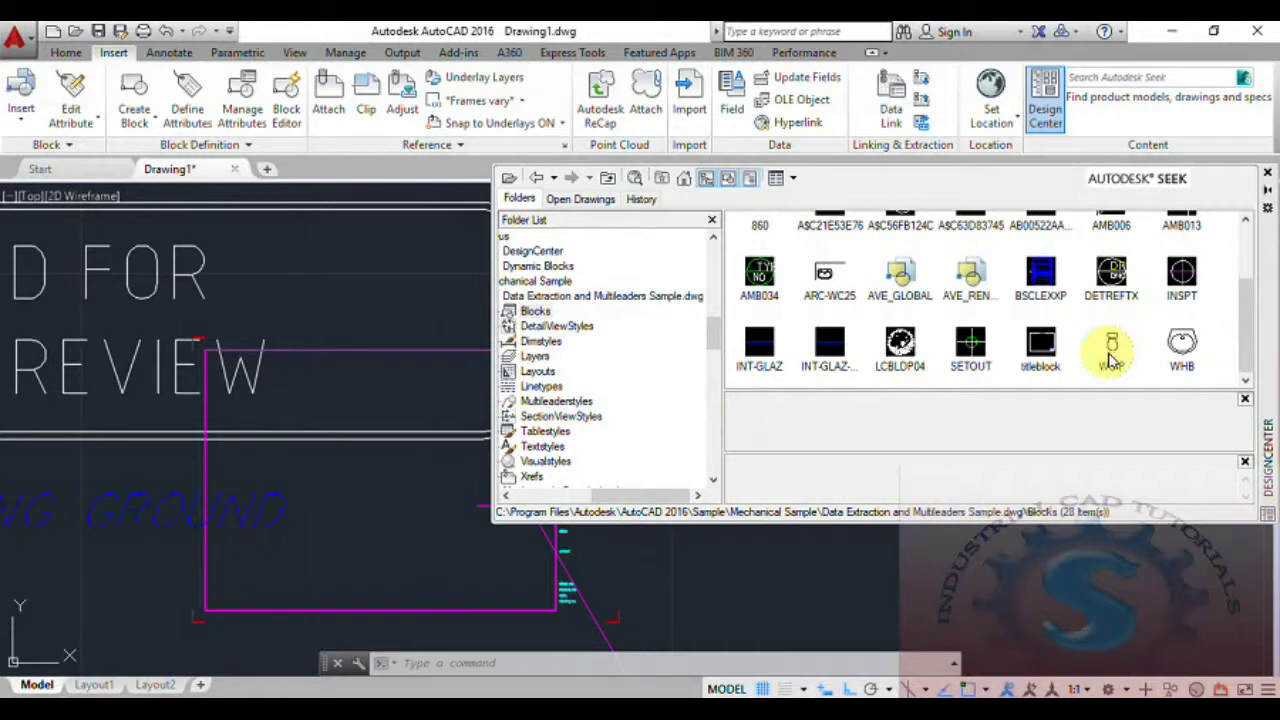
scroll(1110, 362, up, 2)
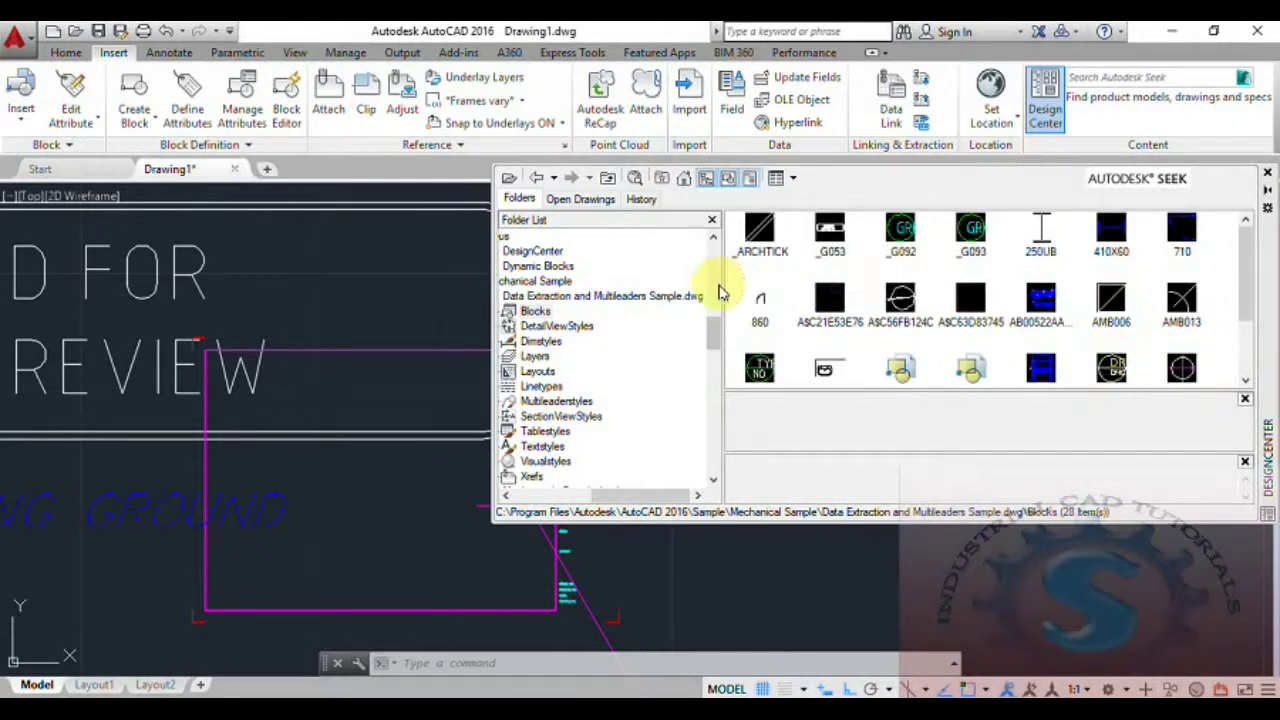
drag(625, 496, 598, 497)
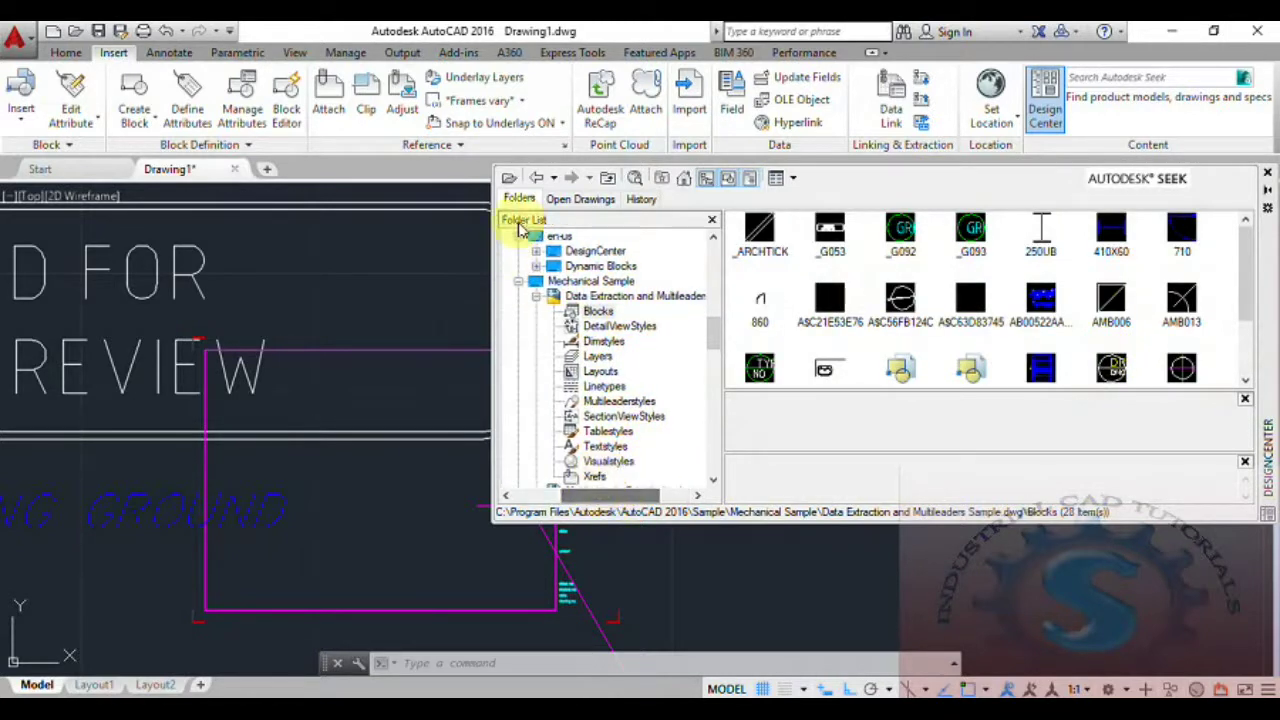
Insert the AP01243-A1 title block from Mechanical - Text and Tables.dwg, keeping its default attribute values
click(520, 282)
click(520, 282)
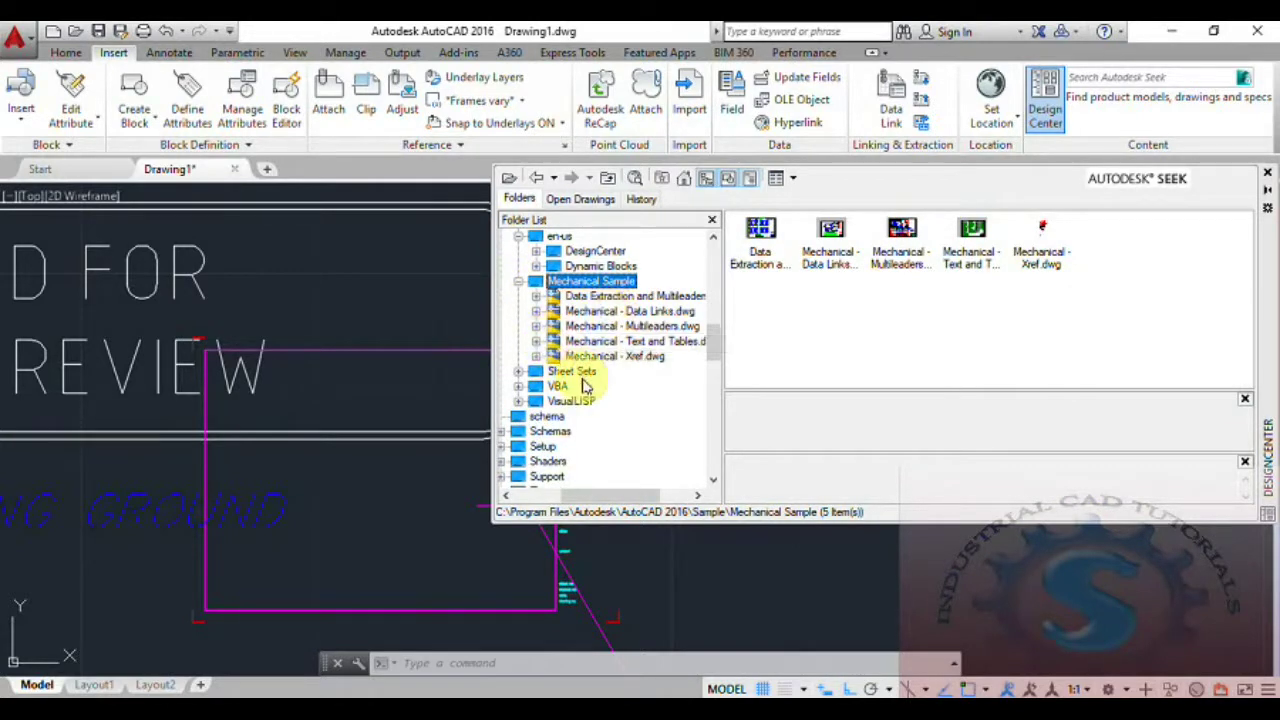
click(538, 343)
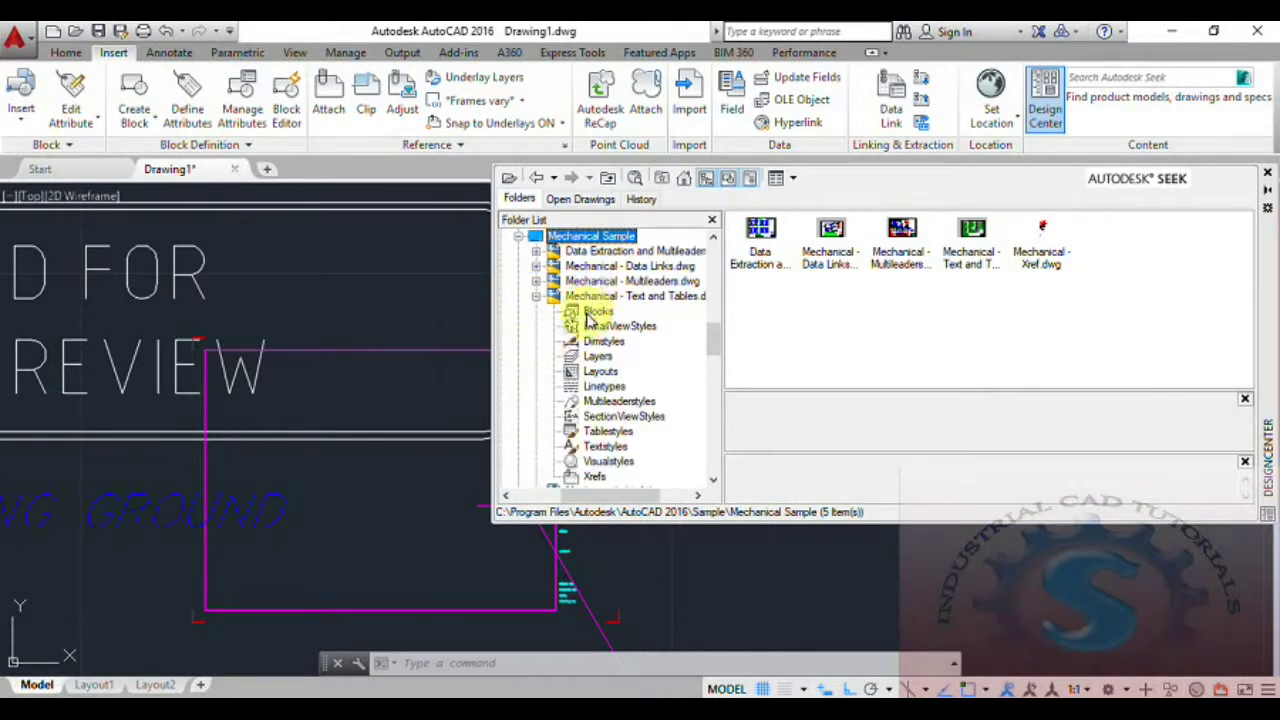
click(597, 312)
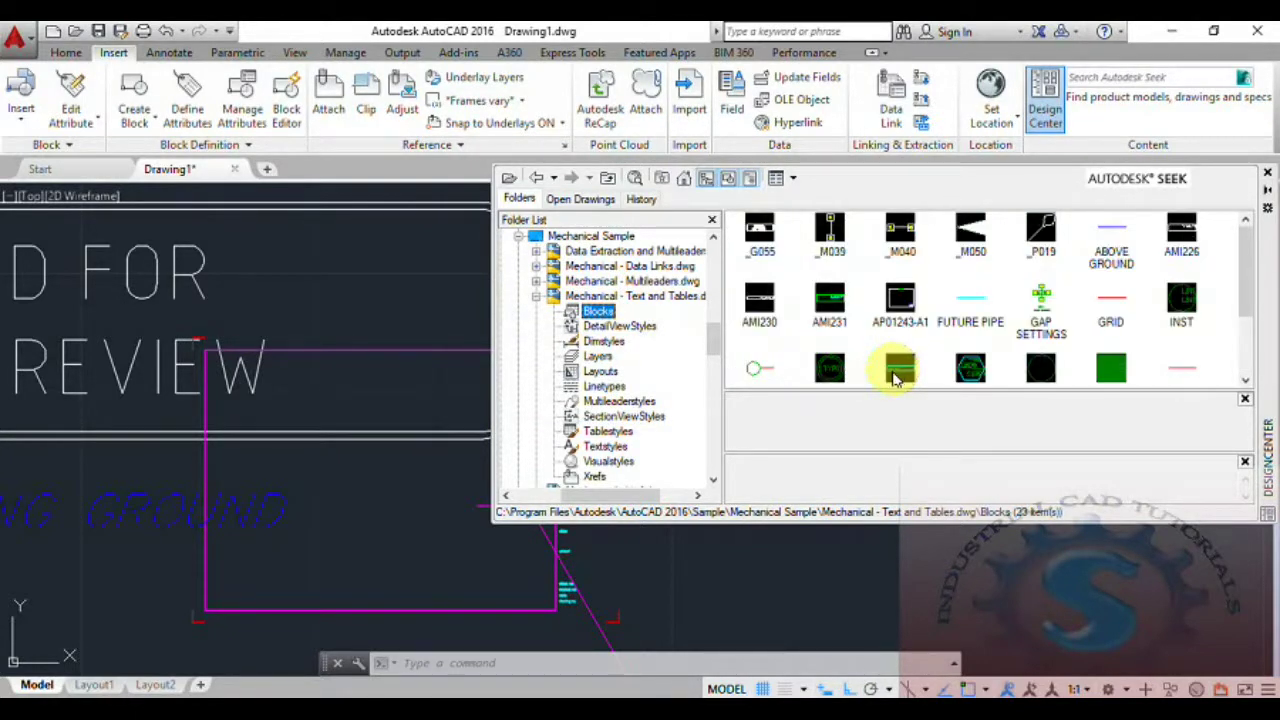
click(830, 306)
click(900, 305)
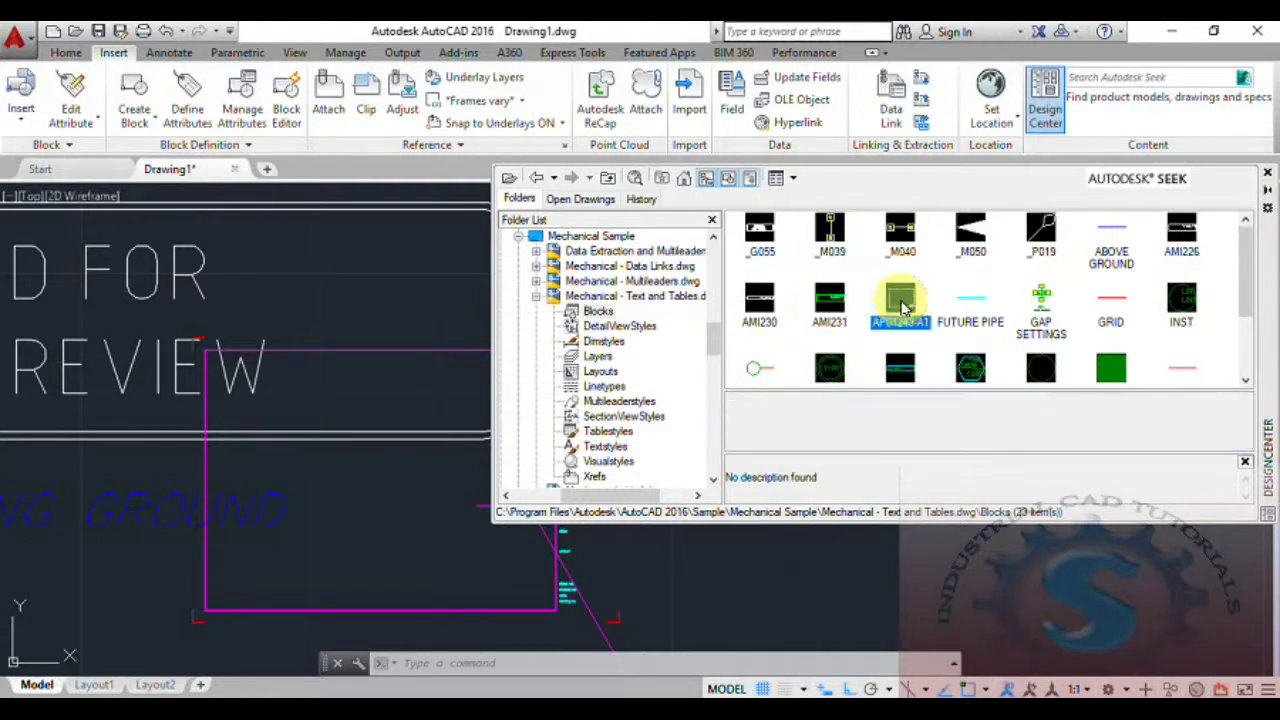
drag(903, 303, 519, 480)
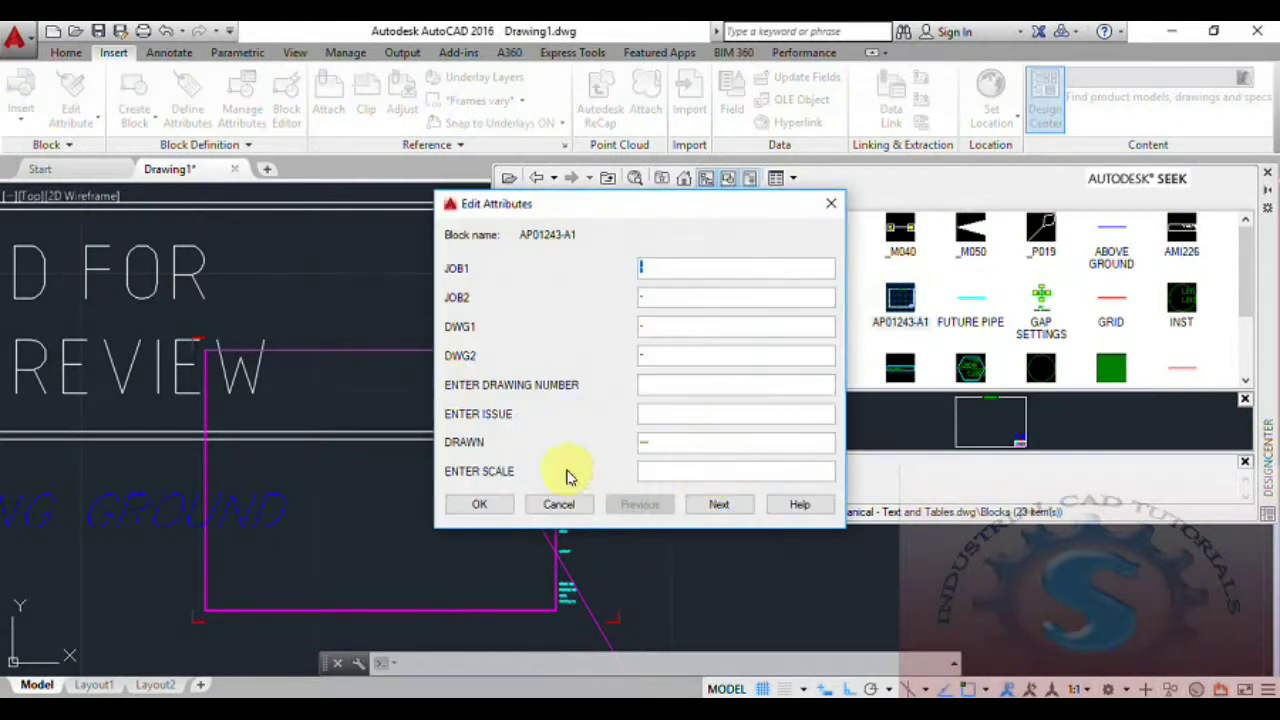
click(480, 505)
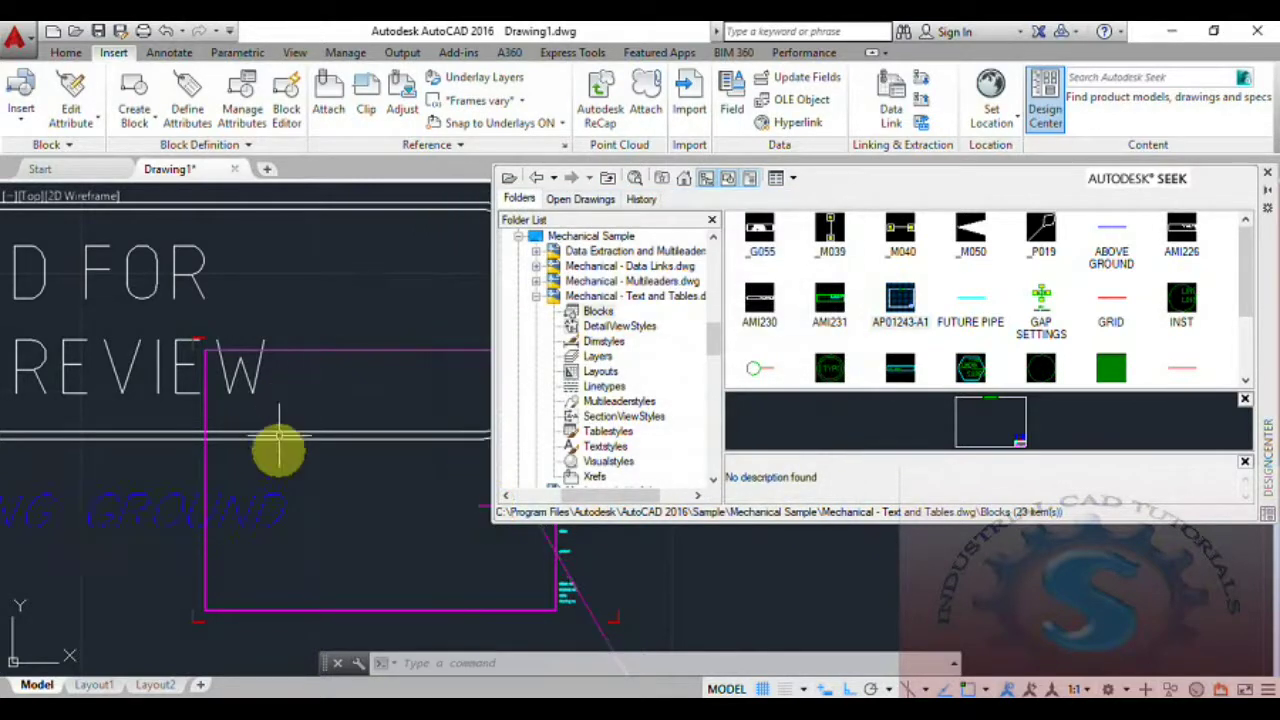
Window-select the car and the construction stamp and delete them
scroll(290, 449, down, 3)
scroll(330, 456, up, 3)
scroll(342, 462, down, 3)
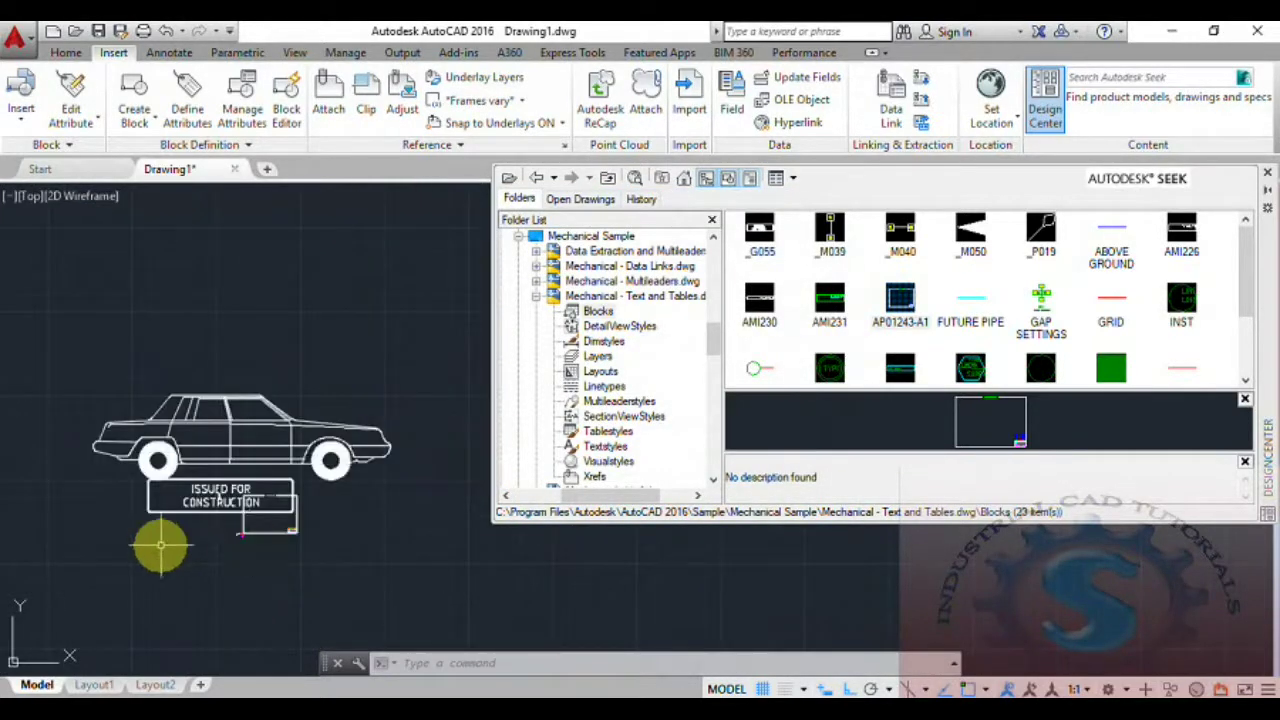
scroll(160, 543, up, 2)
click(222, 546)
click(52, 205)
key(Delete)
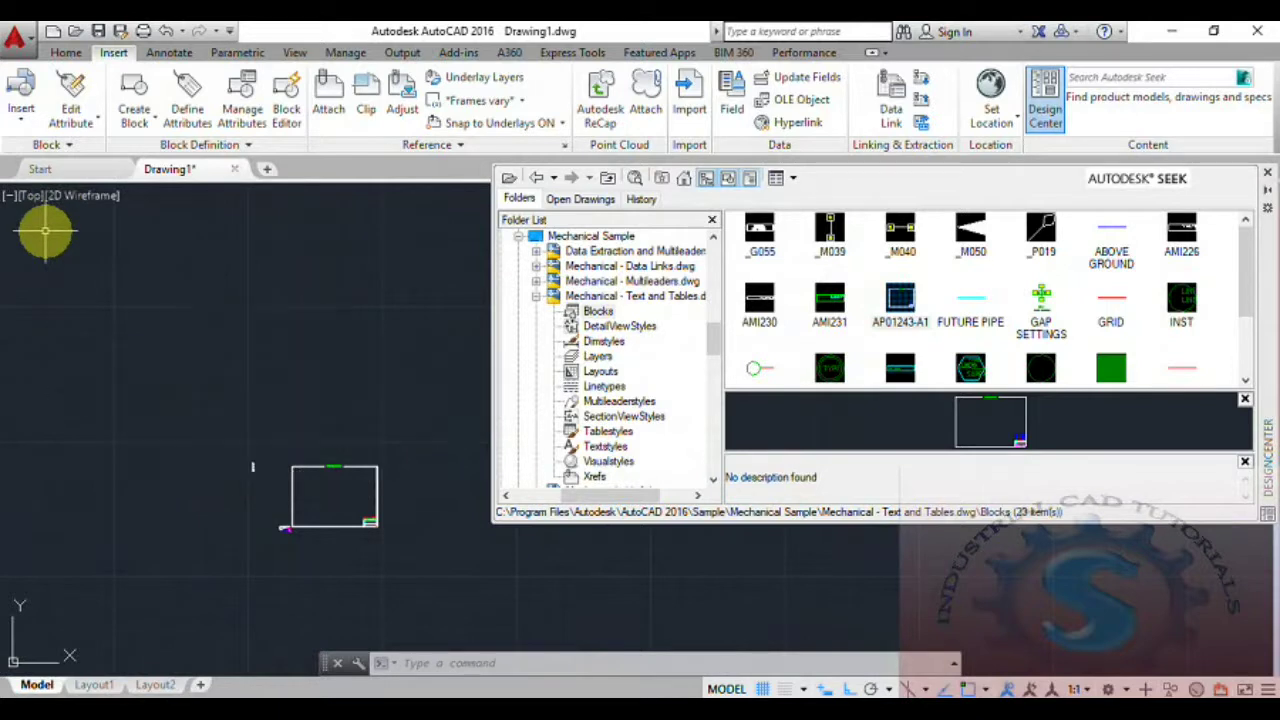
scroll(329, 533, up, 3)
scroll(329, 533, up, 3)
scroll(343, 466, down, 3)
scroll(366, 537, up, 3)
scroll(367, 543, down, 3)
scroll(367, 543, down, 3)
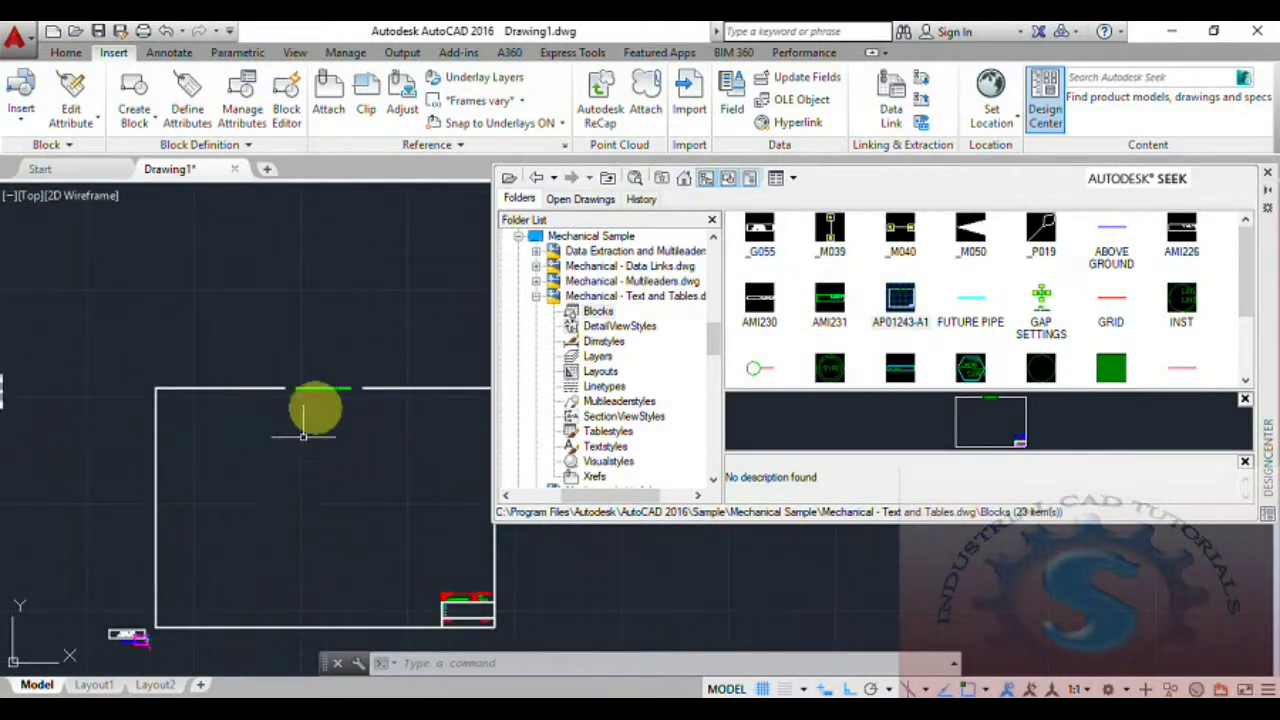